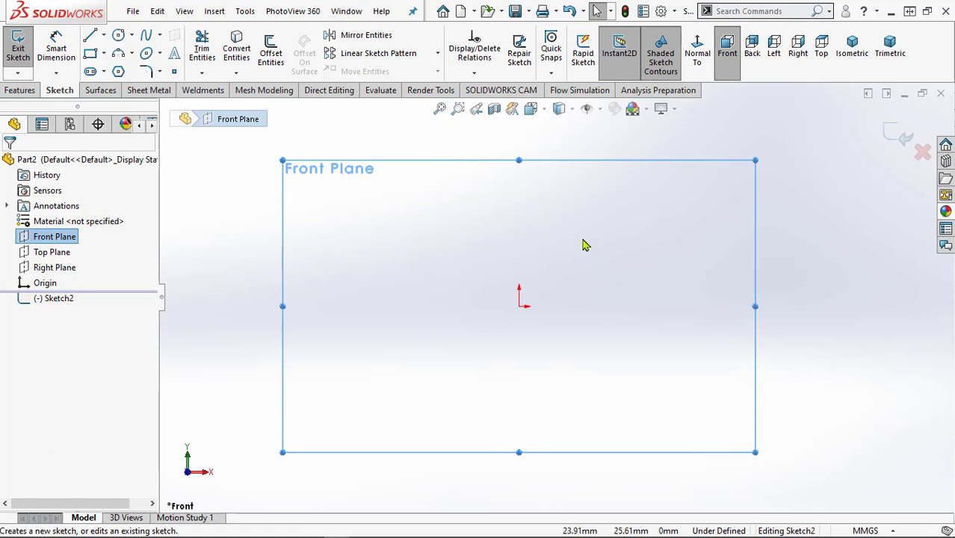
# Sketch a stepped line chain: about 20 mm up from the origin, about 13 mm leftward from it, and about 9 mm down
pyautogui.click(89, 36)
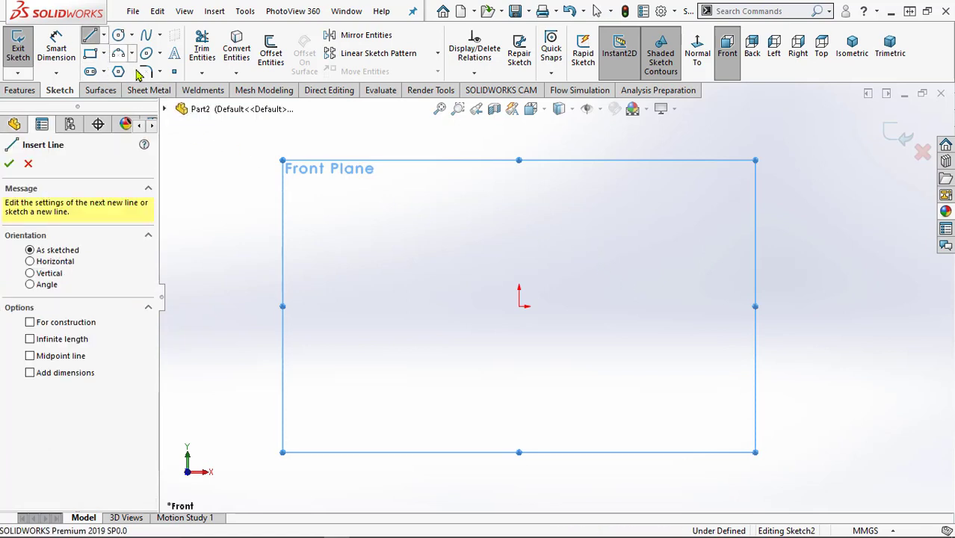
pyautogui.click(519, 307)
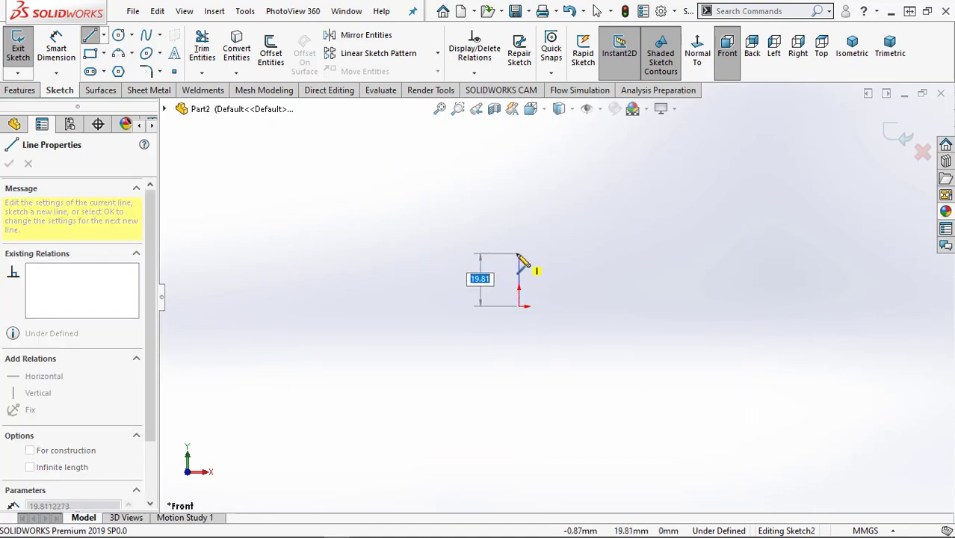
pyautogui.click(519, 255)
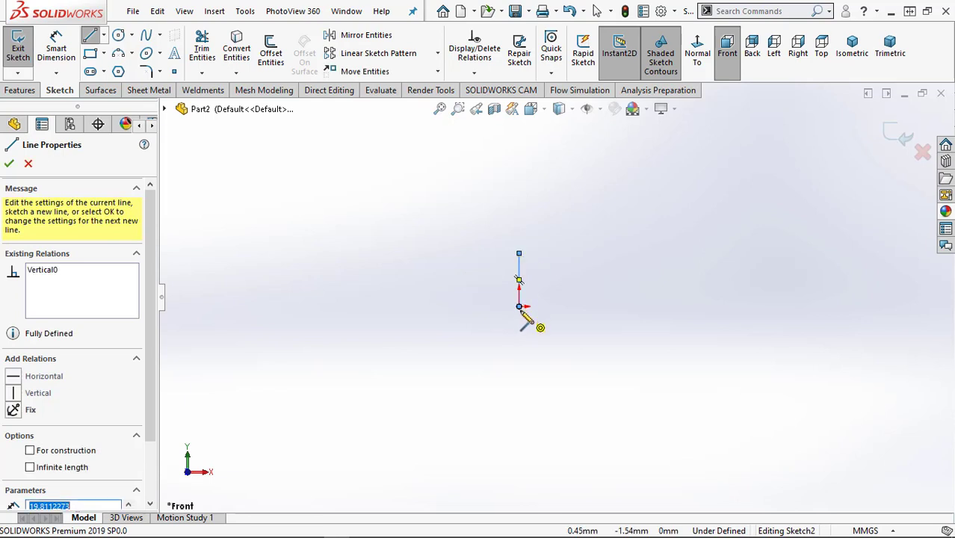
pyautogui.click(519, 280)
pyautogui.press('Escape')
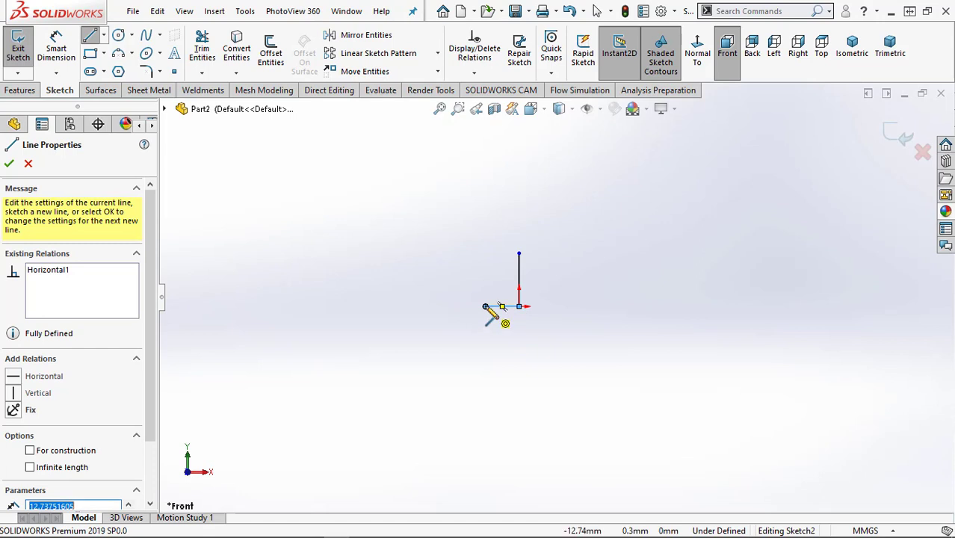
pyautogui.click(485, 307)
pyautogui.click(491, 333)
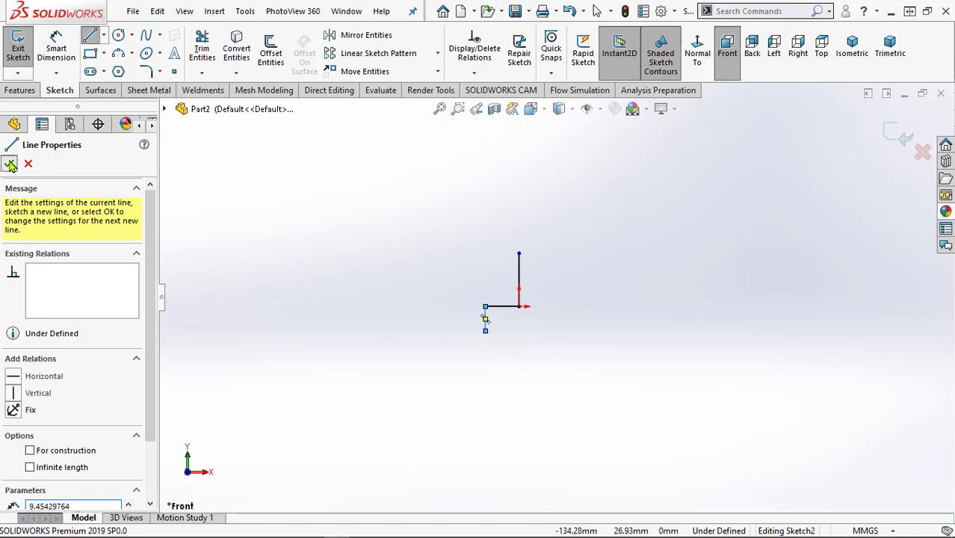
pyautogui.click(485, 320)
# Dimension the vertical line above the origin and set its length to 25 mm
pyautogui.click(56, 47)
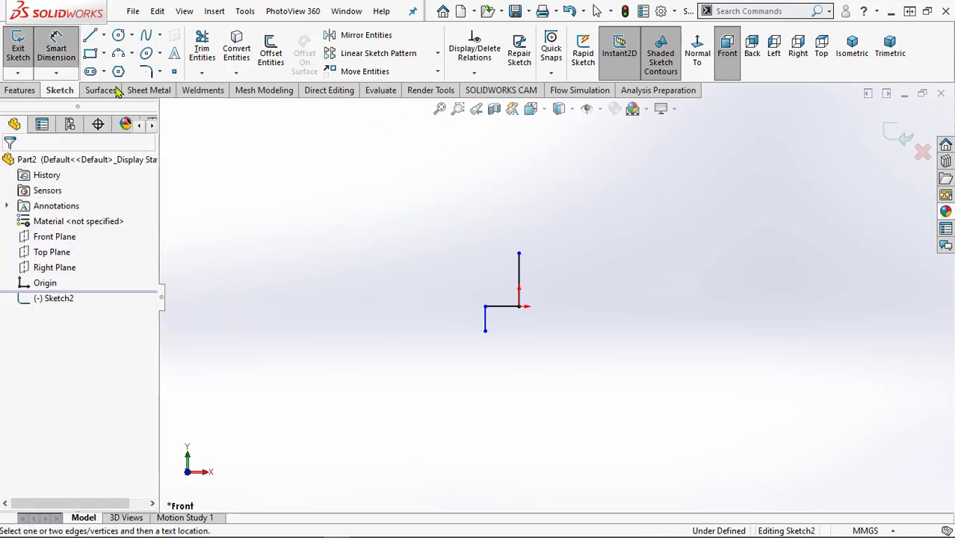
pyautogui.click(521, 280)
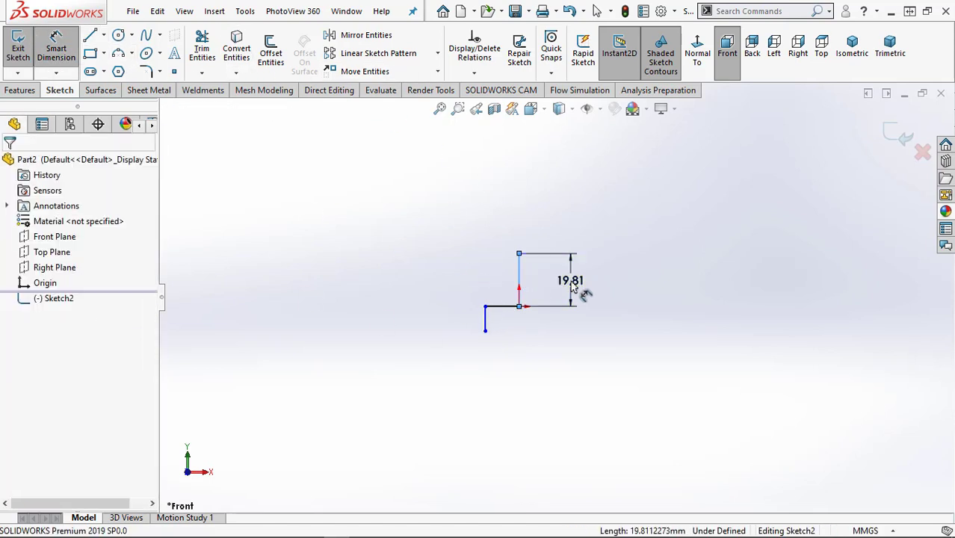
pyautogui.click(573, 290)
pyautogui.write('25')
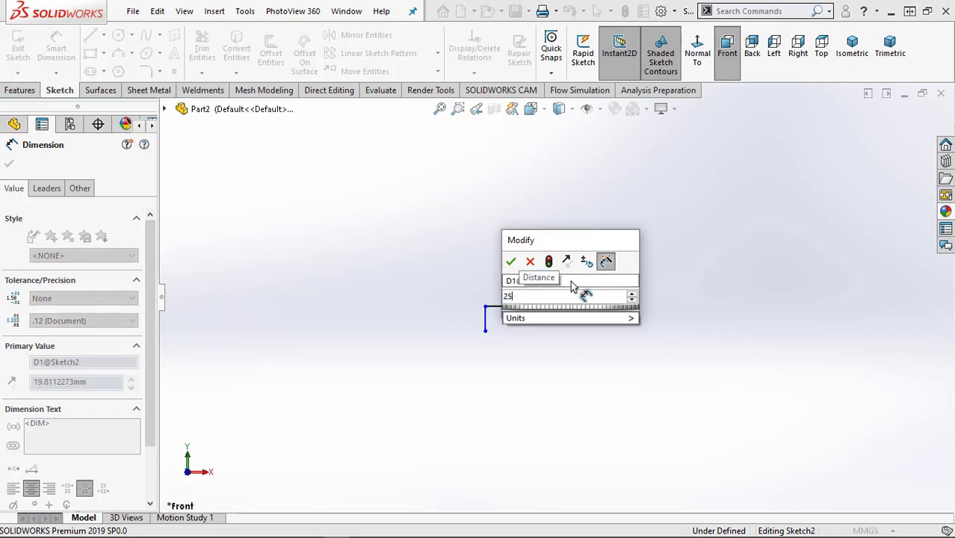
pyautogui.press('Return')
# Dimension the short horizontal line at the origin and set its length to 10 mm
pyautogui.scroll(-4, 520, 350)
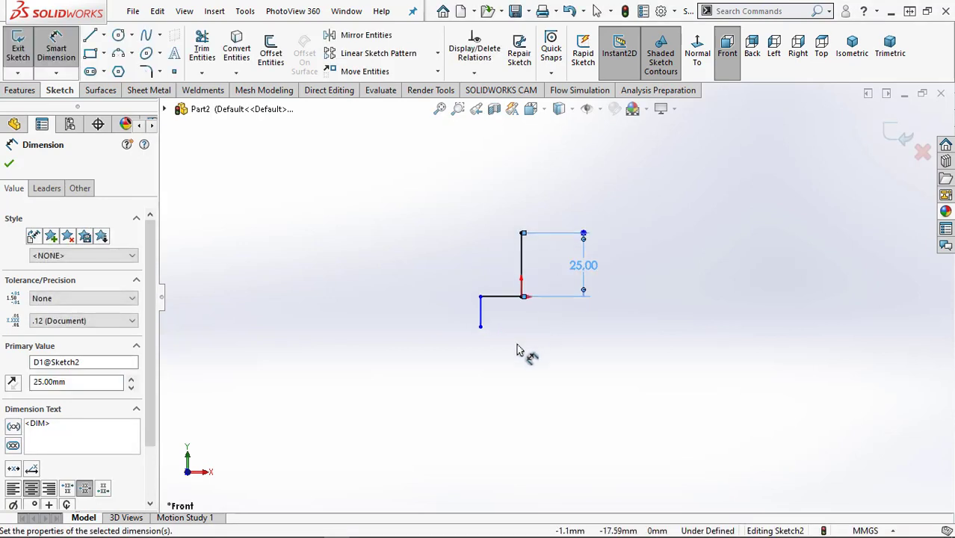
pyautogui.click(501, 254)
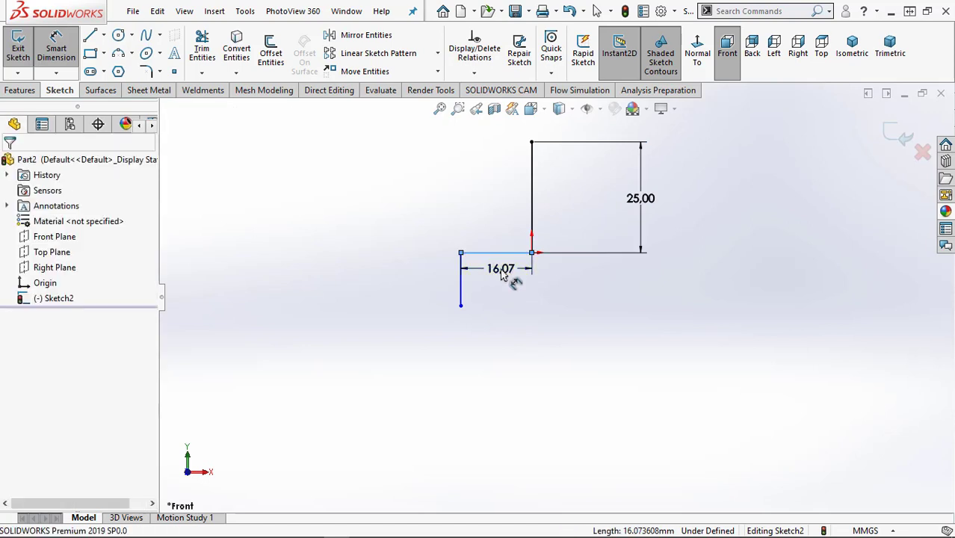
pyautogui.click(501, 275)
pyautogui.write('1')
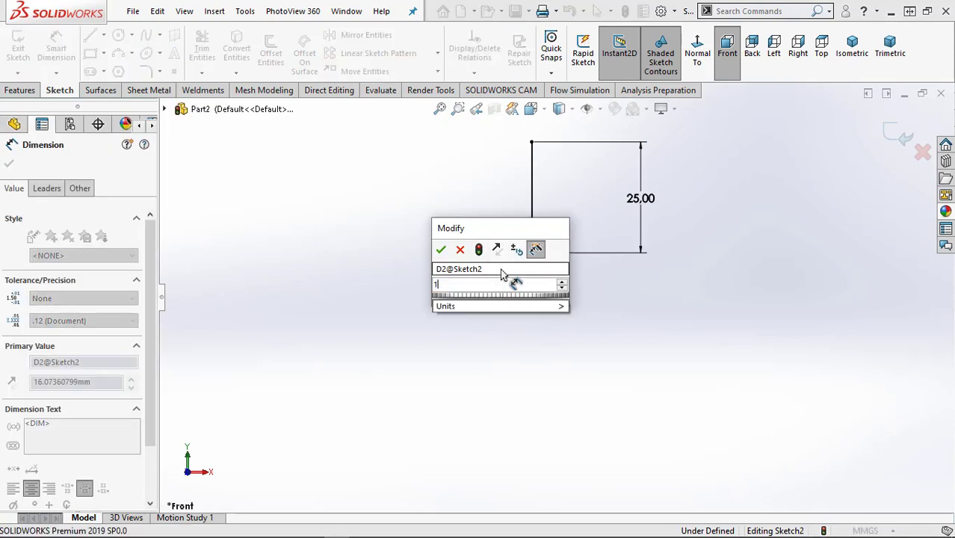
pyautogui.write('0')
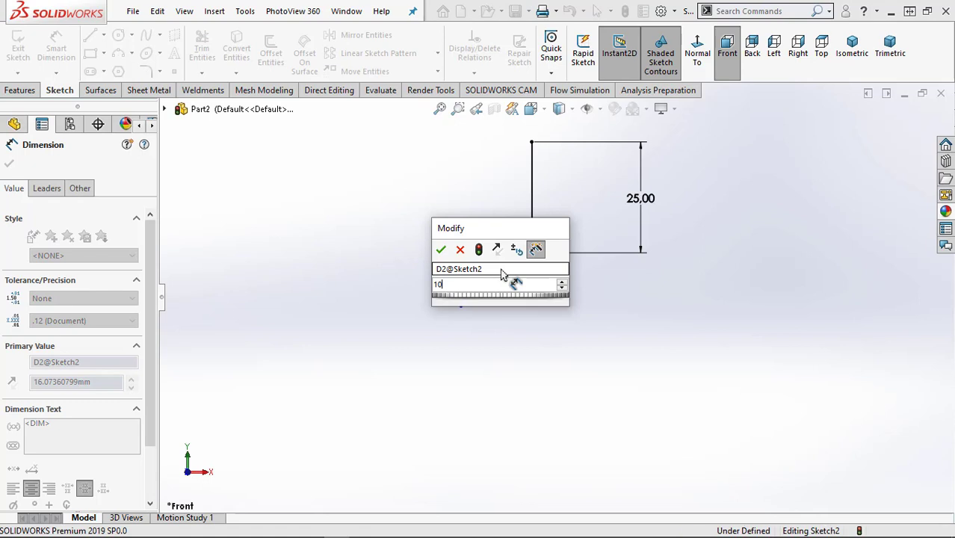
pyautogui.press('Return')
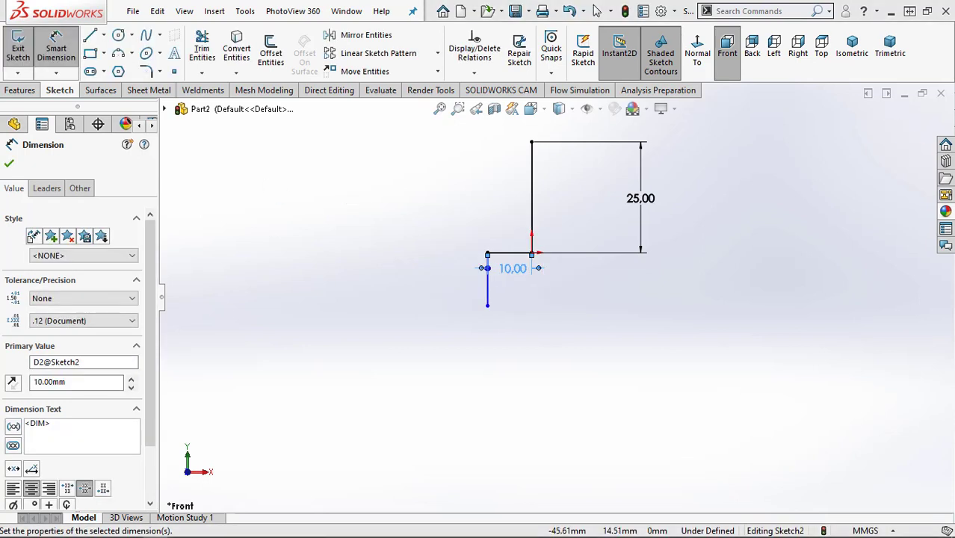
# Change the short horizontal line's dimension to 8 mm
pyautogui.doubleClick(514, 271)
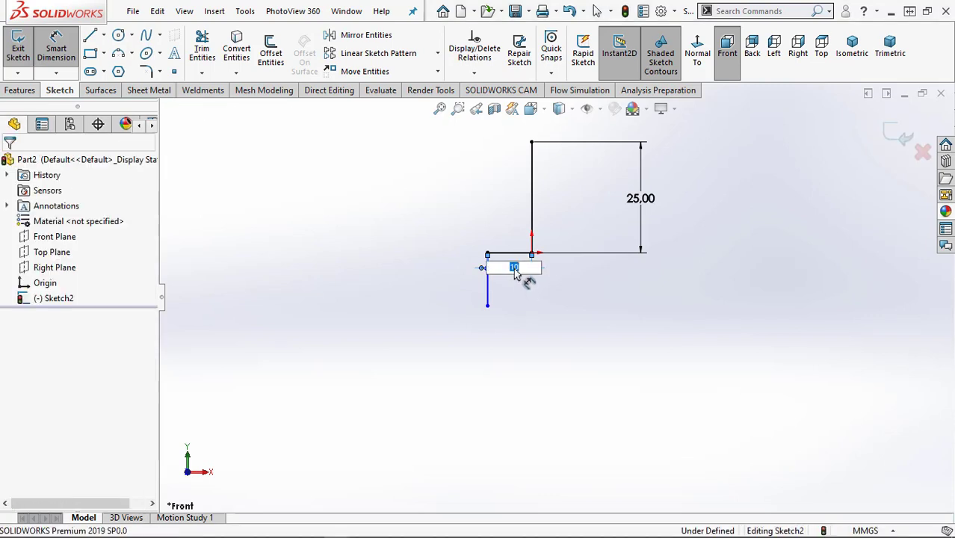
pyautogui.write('8')
pyautogui.press('Return')
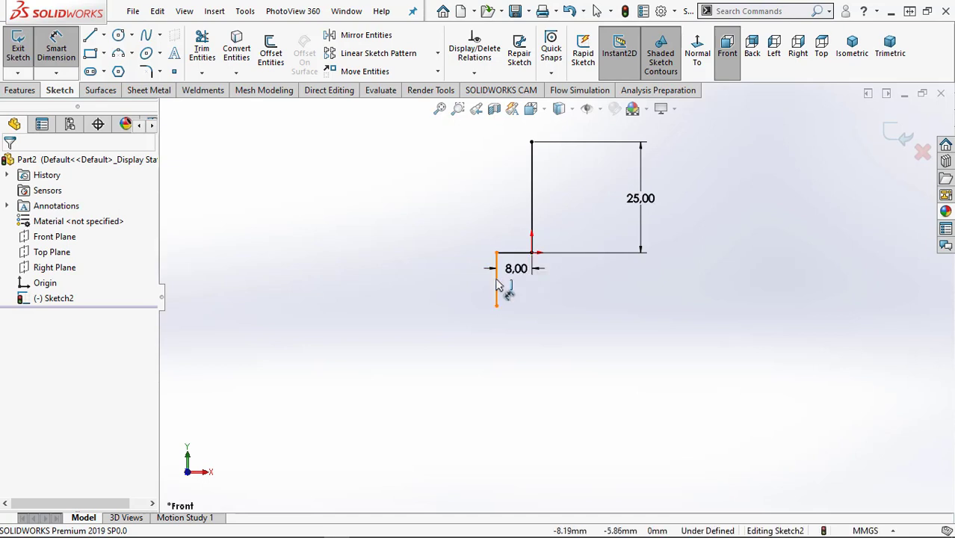
# Dimension the lower vertical line with a length of 15 mm and finish dimensioning
pyautogui.click(497, 284)
pyautogui.click(463, 285)
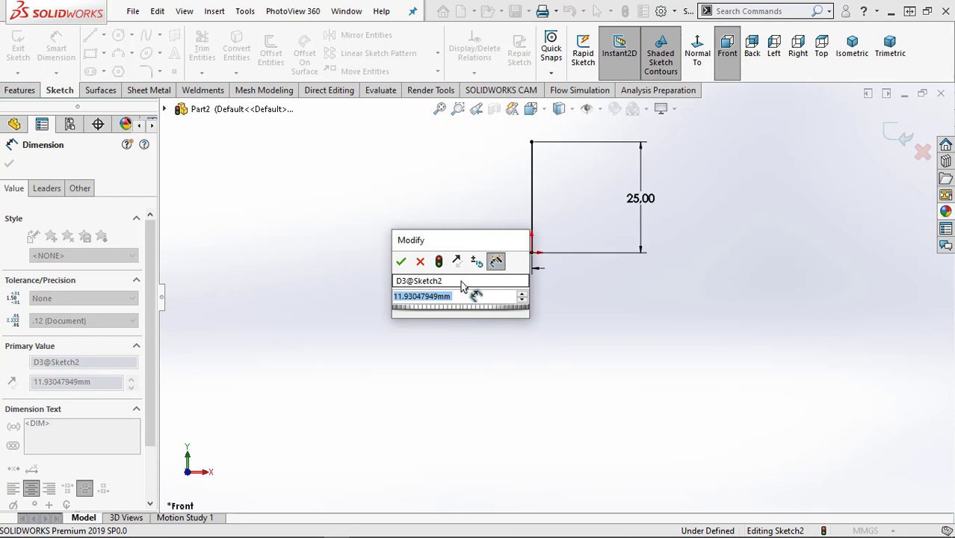
pyautogui.write('15')
pyautogui.press('Return')
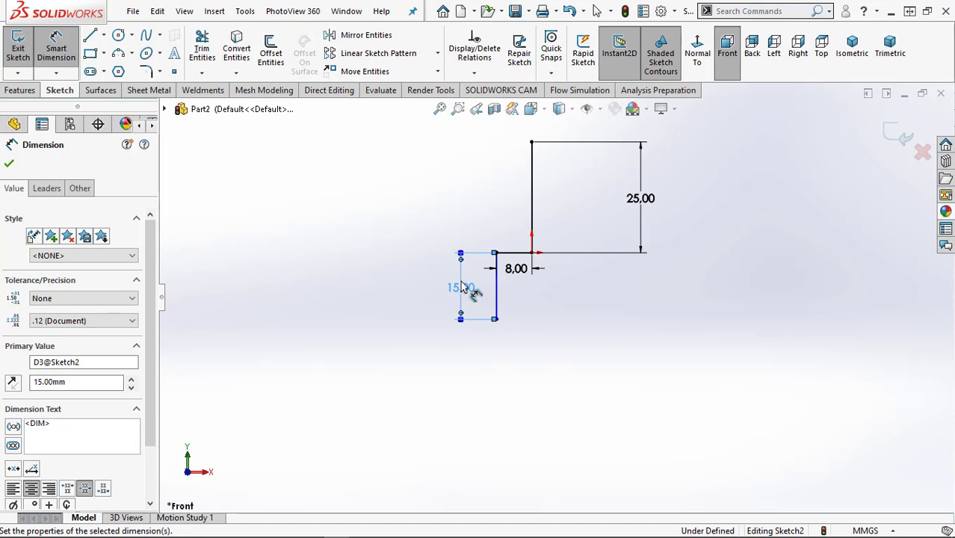
pyautogui.scroll(4, 563, 236)
pyautogui.scroll(-2, 581, 250)
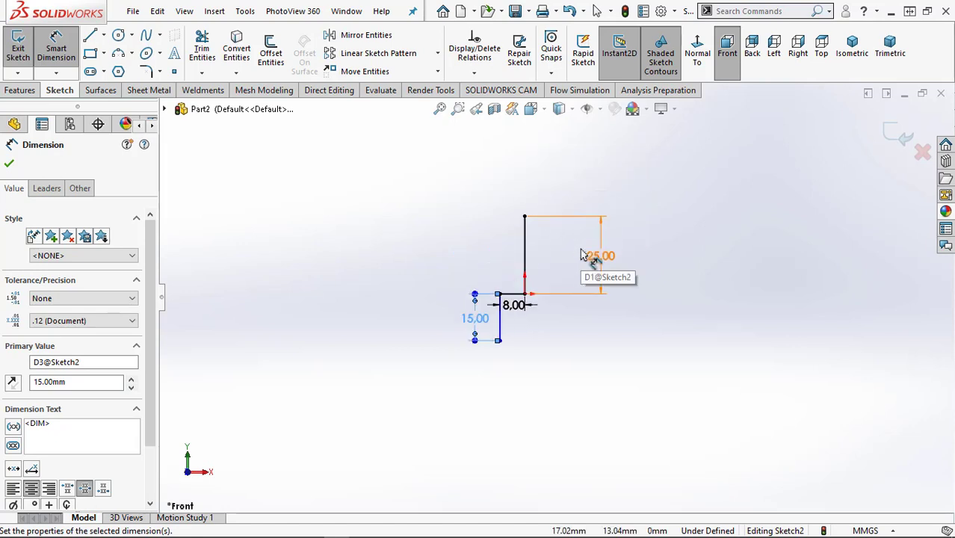
pyautogui.click(10, 166)
# Sketch a horizontal line about 130 mm long leftward from the 25 mm line's midpoint and convert it to construction geometry
pyautogui.scroll(2, 471, 236)
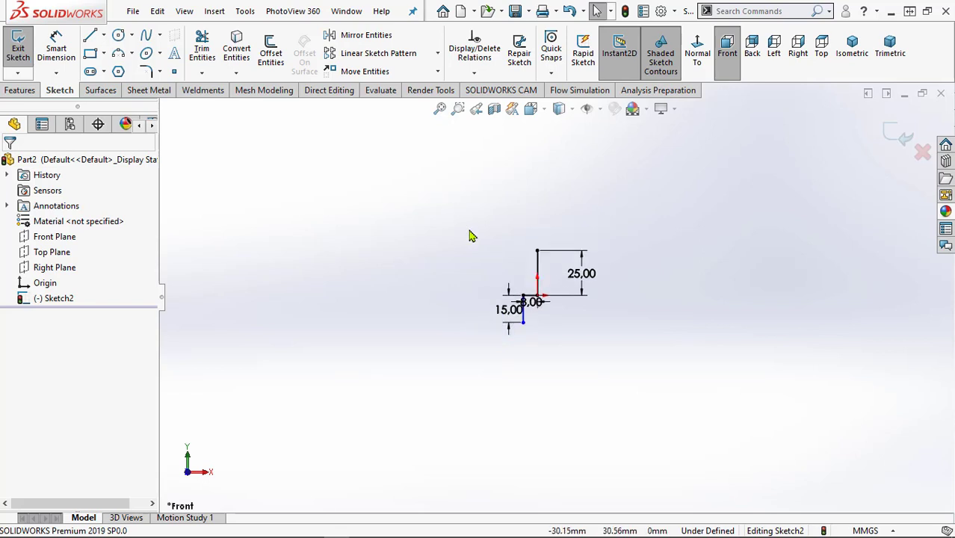
pyautogui.scroll(-1, 463, 332)
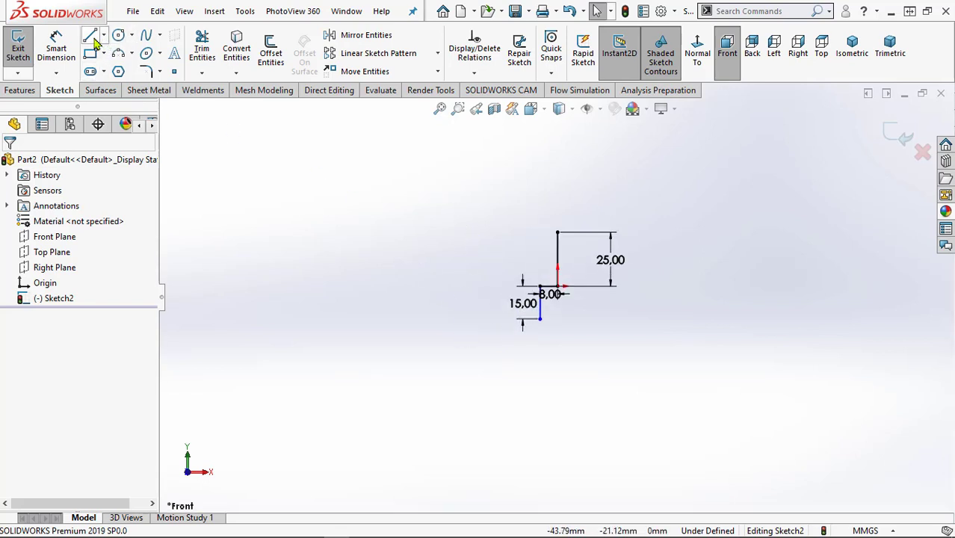
pyautogui.click(557, 261)
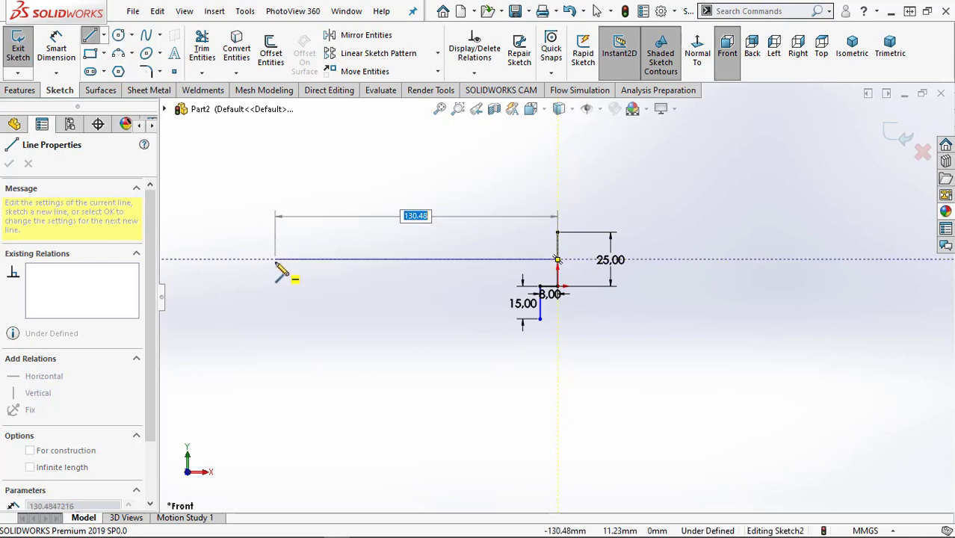
pyautogui.click(275, 260)
pyautogui.press('Escape')
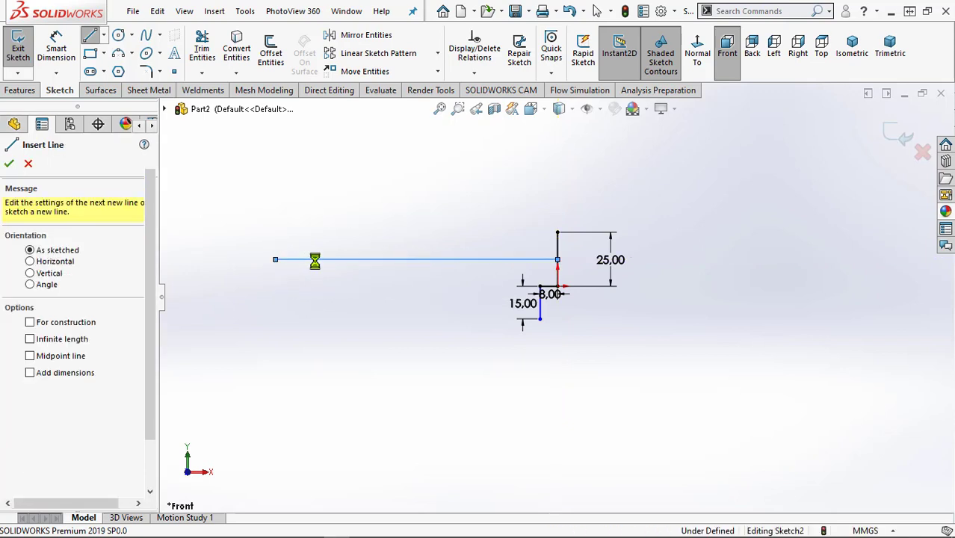
pyautogui.press('Escape')
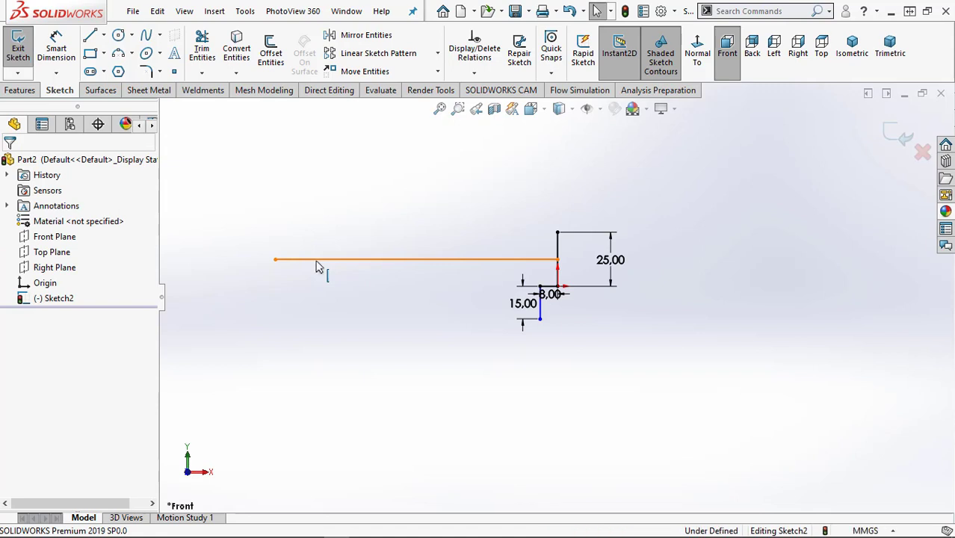
pyautogui.click(317, 262)
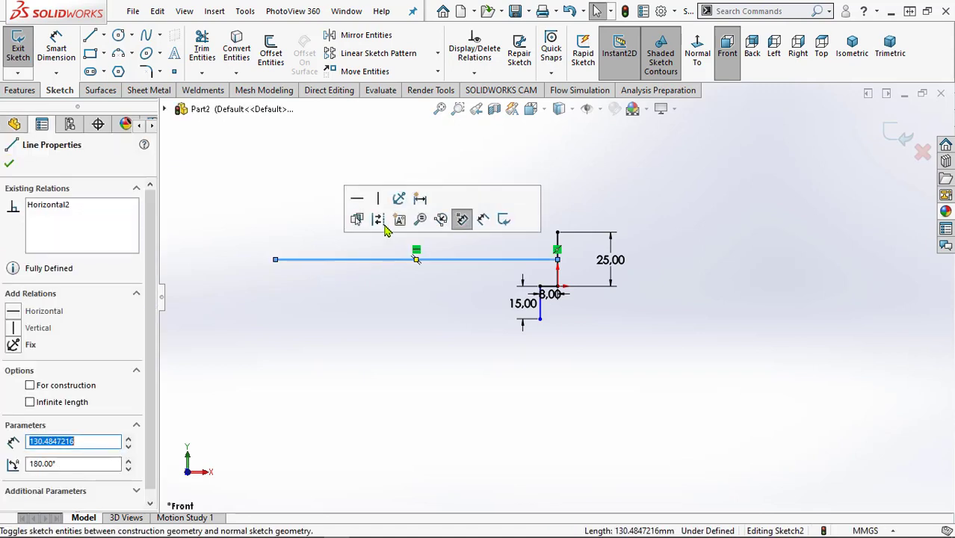
pyautogui.click(379, 221)
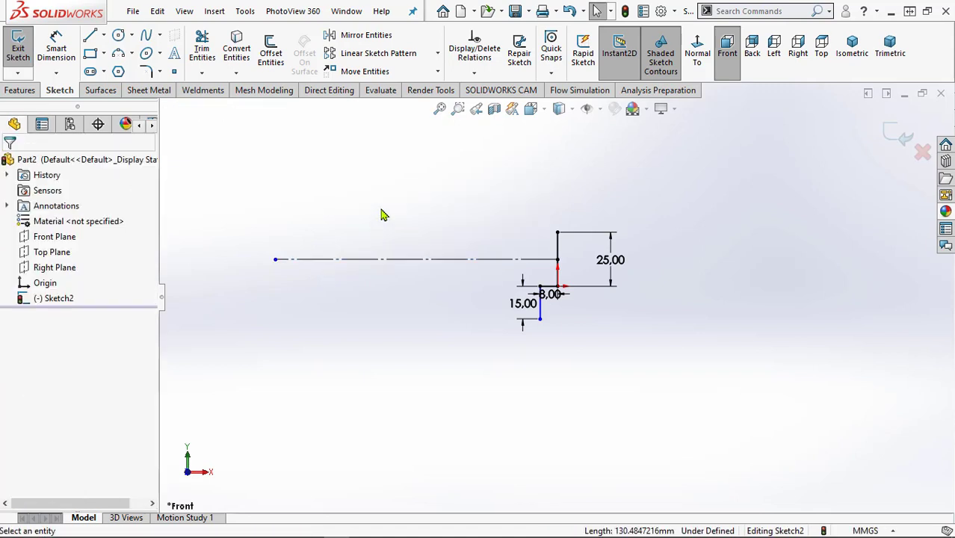
# Dimension the horizontal construction line and set its length to 150 mm
pyautogui.click(56, 46)
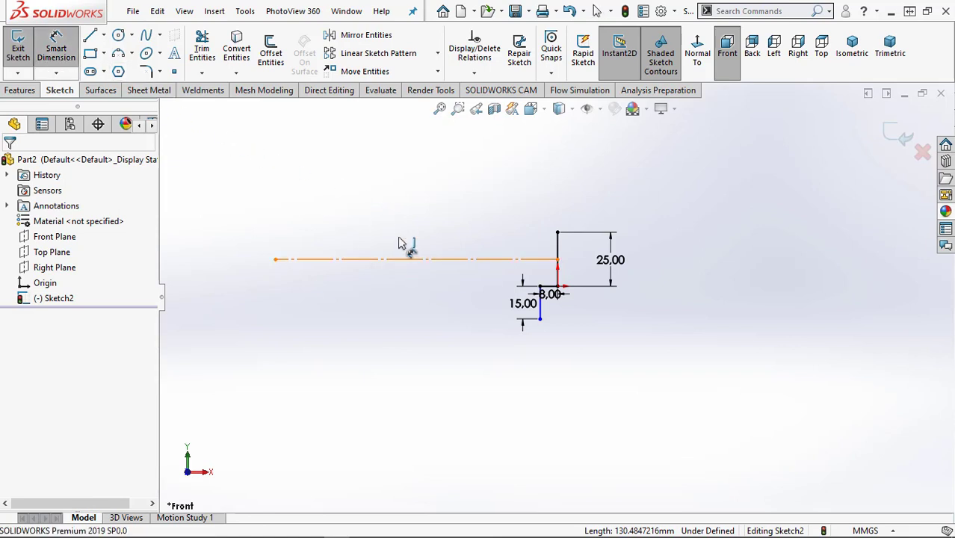
pyautogui.click(401, 202)
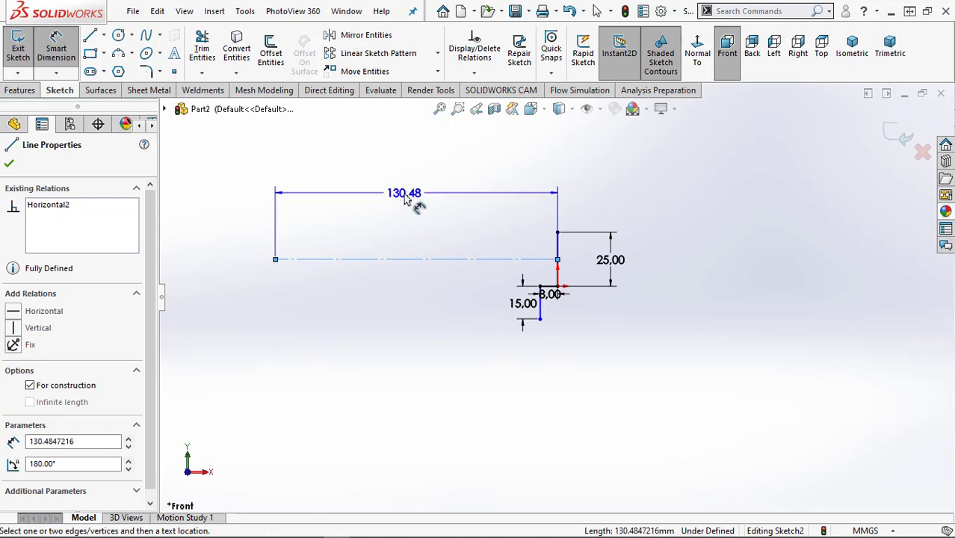
pyautogui.click(405, 194)
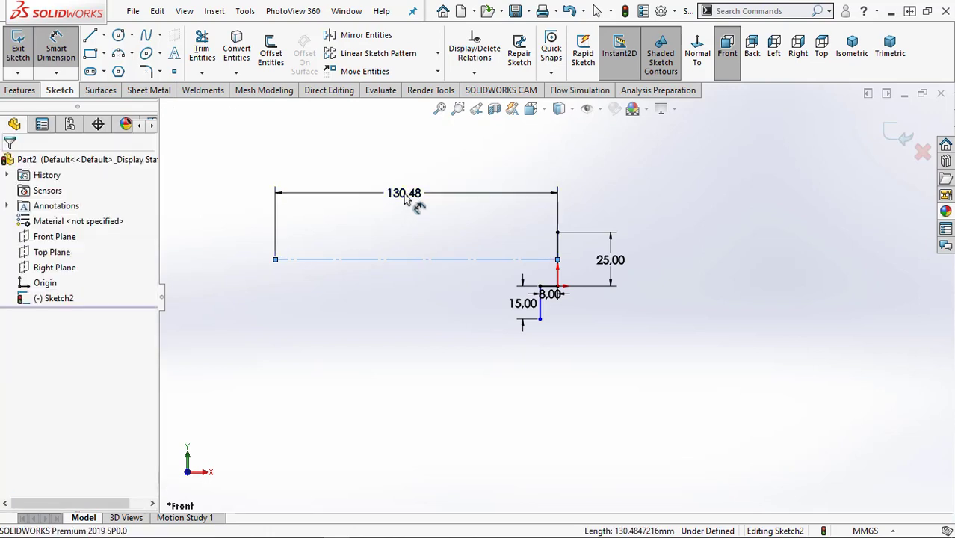
pyautogui.doubleClick(405, 197)
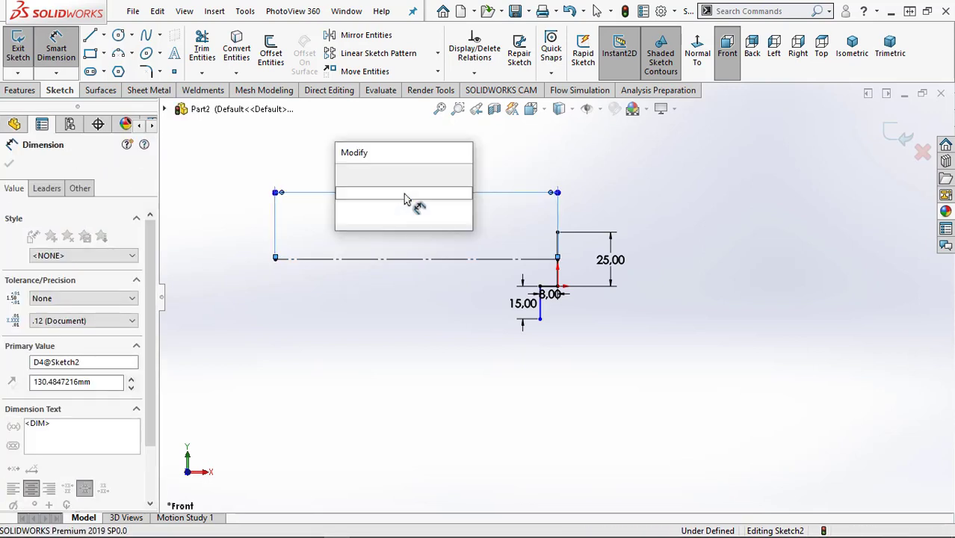
pyautogui.write('150')
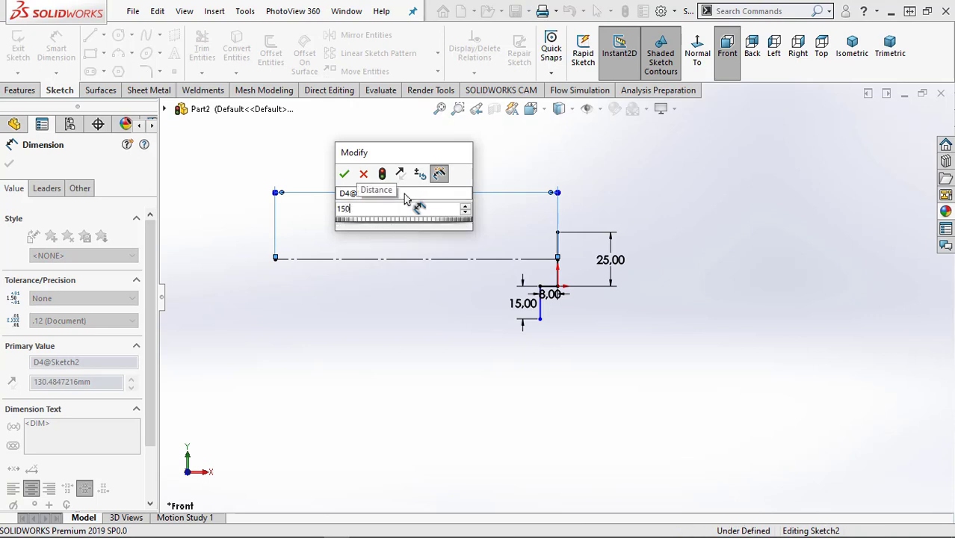
pyautogui.press('Return')
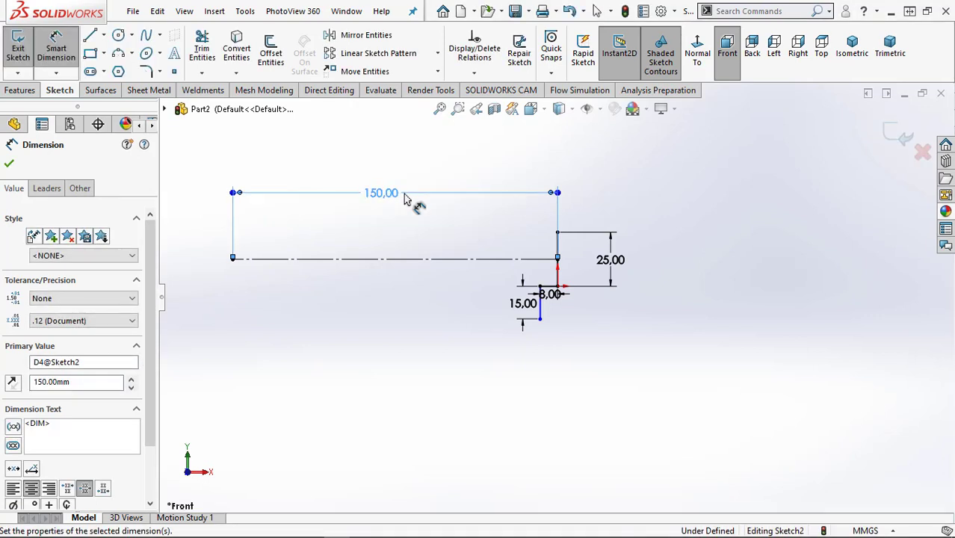
pyautogui.press('Escape')
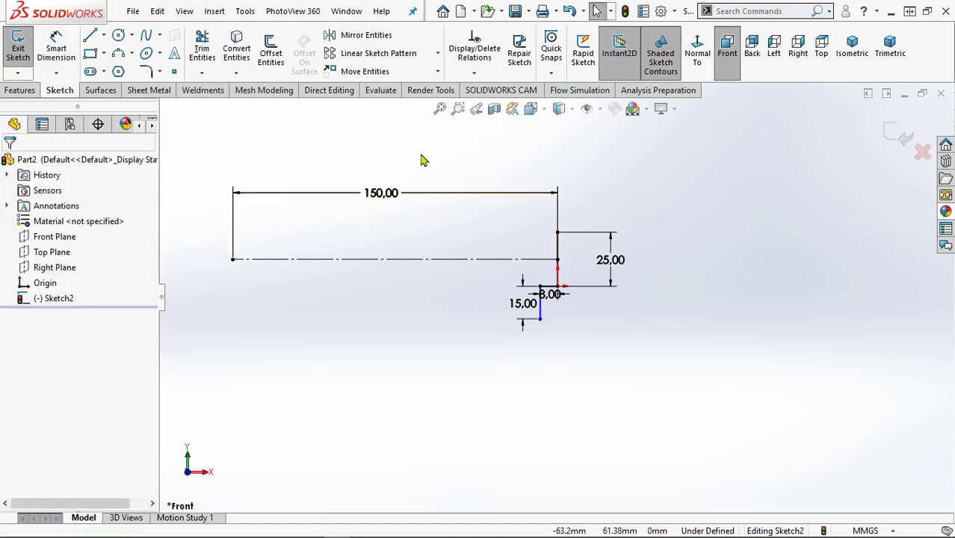
# Sketch a two-point spline from the free end of the 150 mm construction line to the upper end of the 25 mm line
pyautogui.click(148, 39)
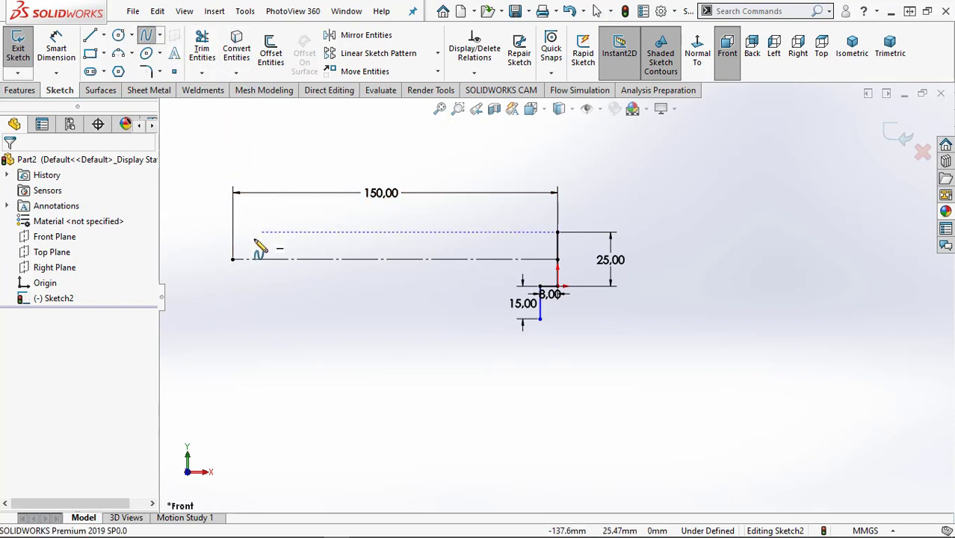
pyautogui.click(232, 259)
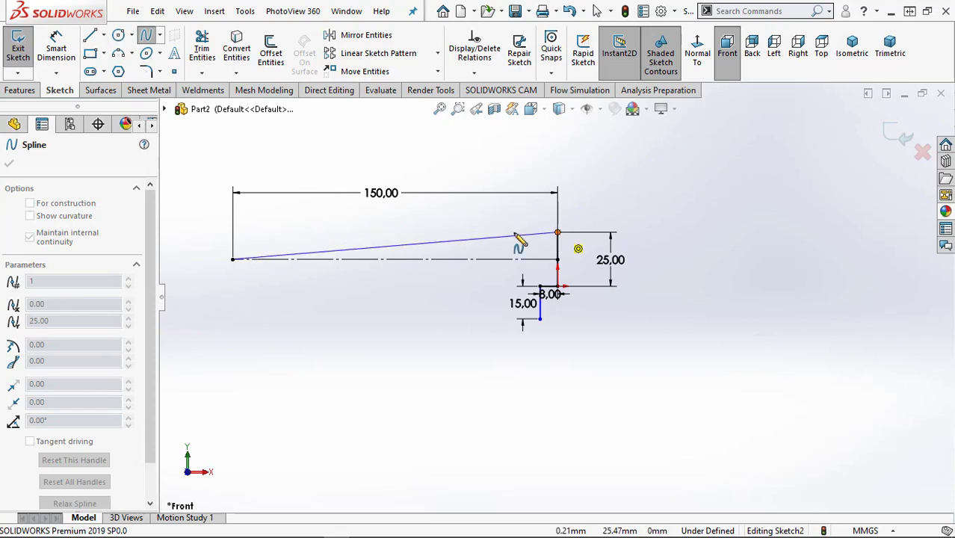
pyautogui.click(557, 232)
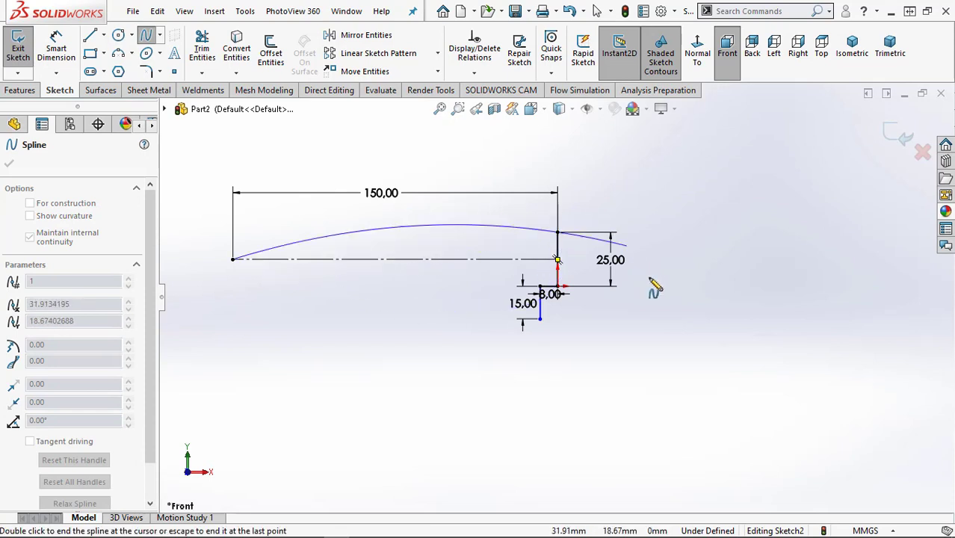
pyautogui.doubleClick(558, 232)
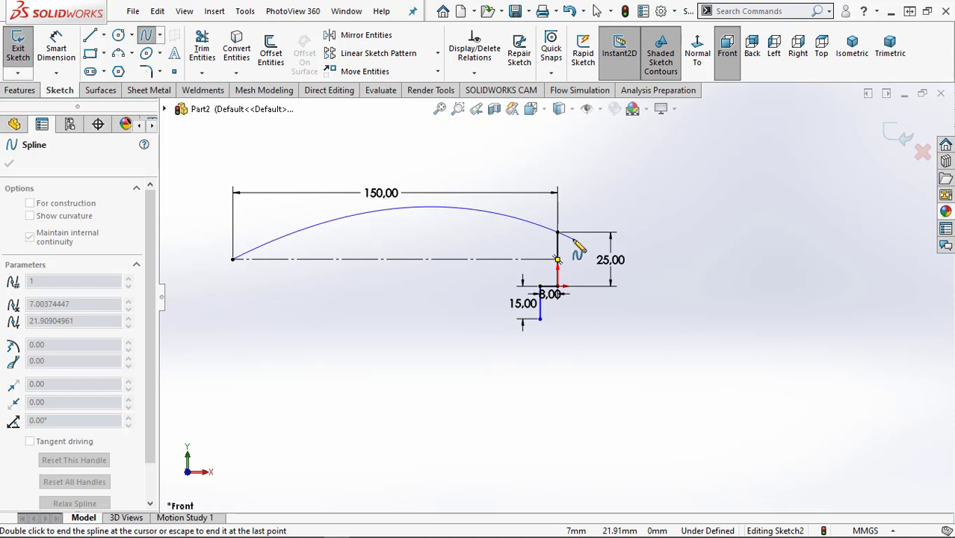
pyautogui.press('Escape')
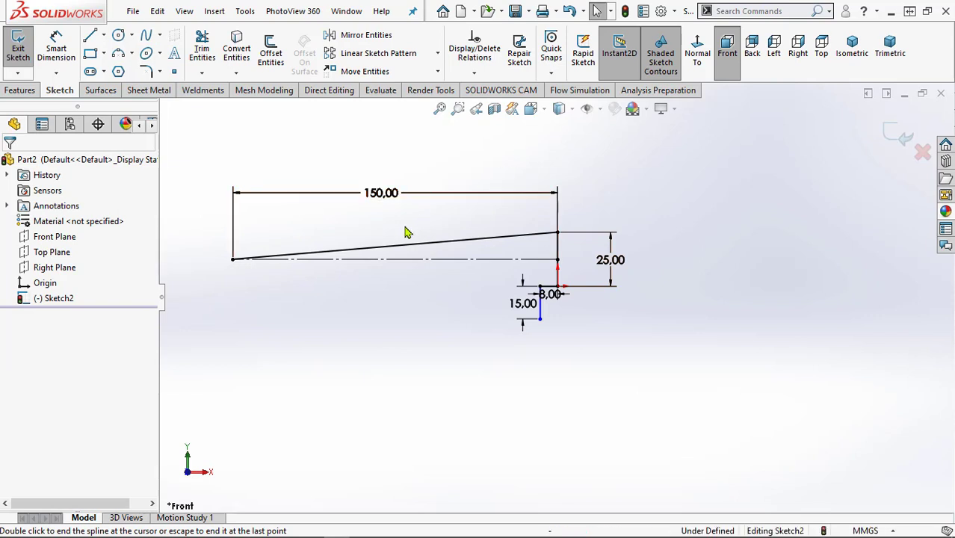
# Shape the upper spline into a convex arc, with a short rising tangent at the tip and a horizontal tangent at the 25 mm line
pyautogui.click(240, 261)
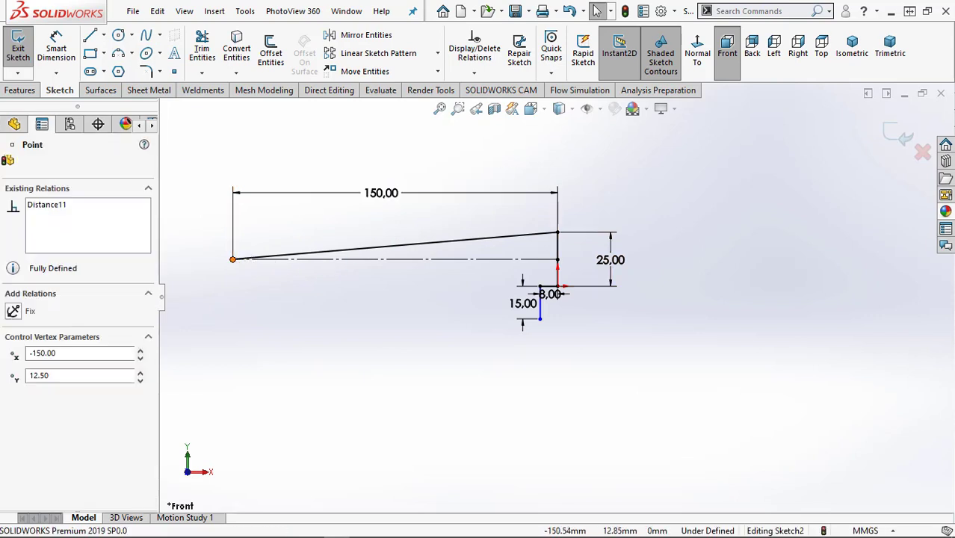
pyautogui.moveTo(326, 257); pyautogui.dragTo(285, 255)
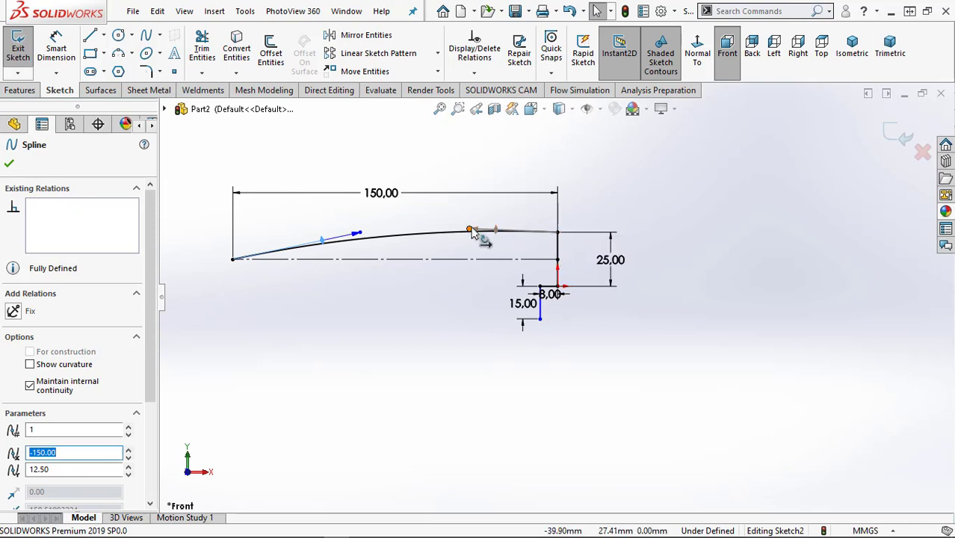
pyautogui.moveTo(471, 234); pyautogui.dragTo(401, 232)
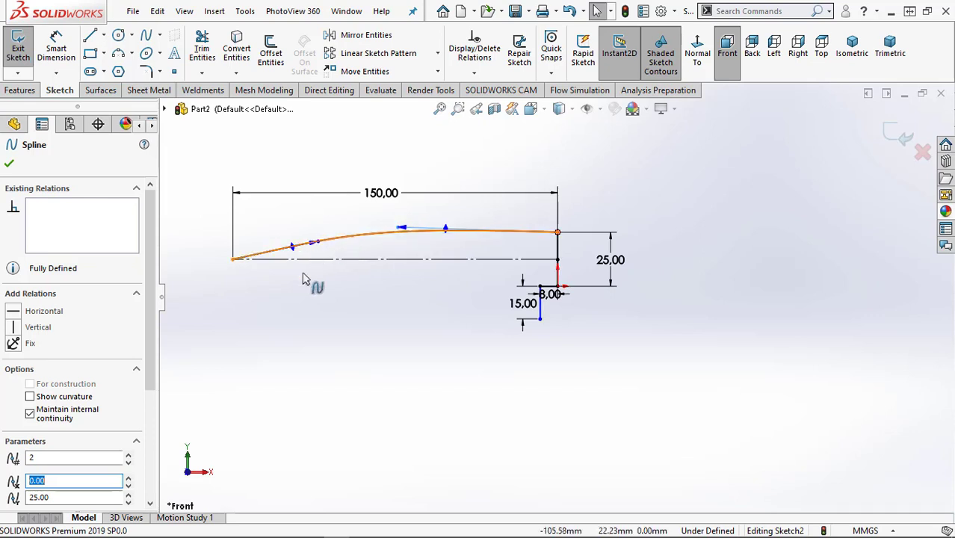
pyautogui.scroll(-2, 345, 271)
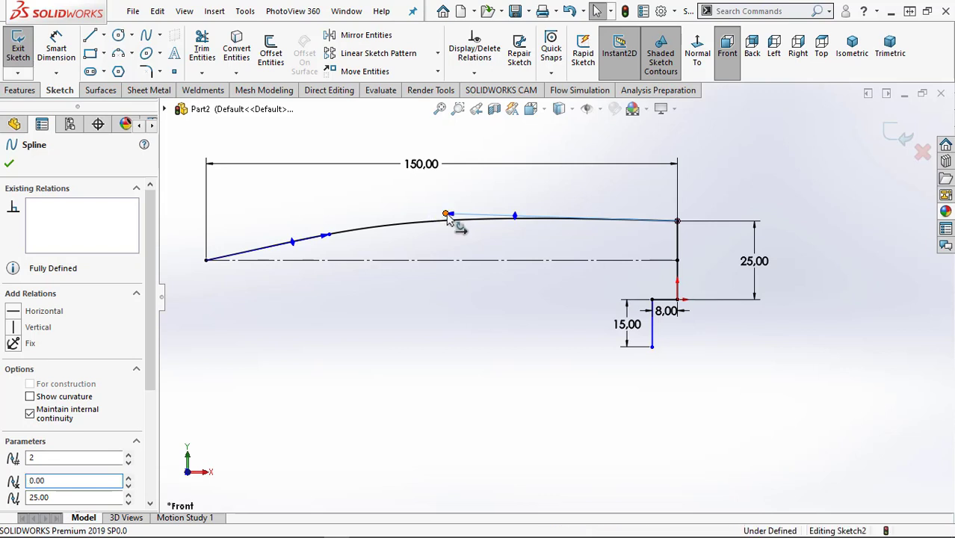
pyautogui.moveTo(447, 216); pyautogui.dragTo(449, 228)
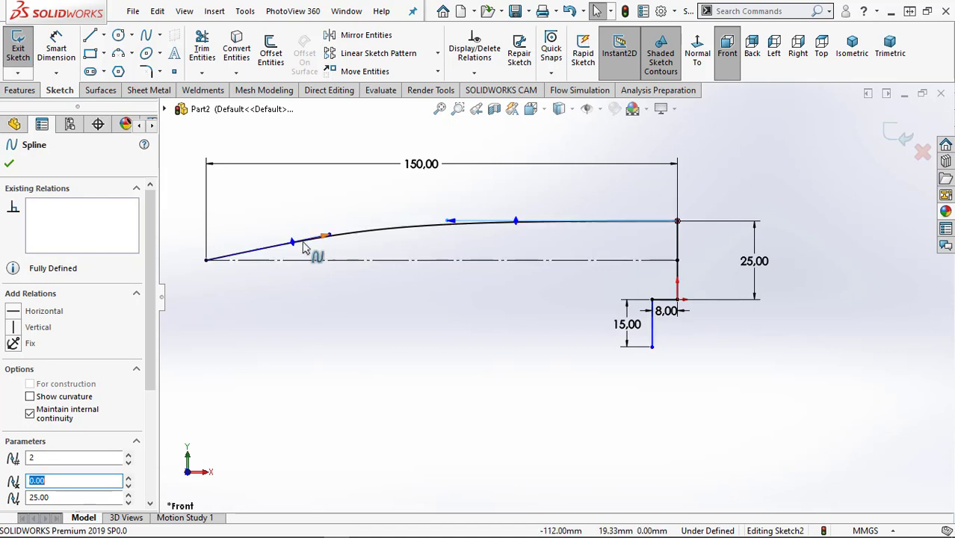
pyautogui.moveTo(292, 247)
pyautogui.mouseDown()
pyautogui.moveTo(246, 250)
pyautogui.moveTo(305, 235)
pyautogui.moveTo(271, 241)
pyautogui.moveTo(249, 229)
pyautogui.moveTo(250, 246)
pyautogui.moveTo(315, 220)
pyautogui.mouseUp()
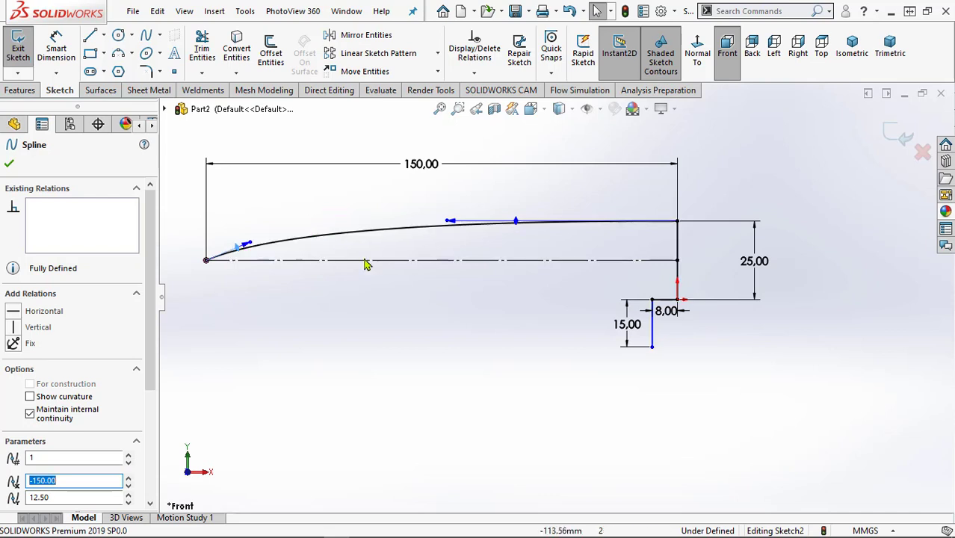
# Sketch a second two-point spline from the profile's tip to the lower end of the 15 mm line, closing the outline
pyautogui.scroll(-2, 390, 310)
pyautogui.scroll(1, 605, 327)
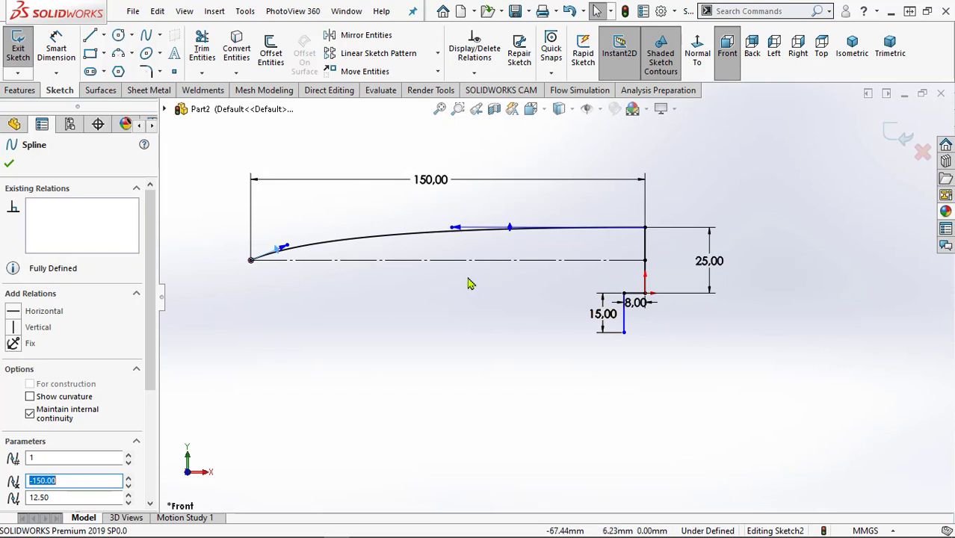
pyautogui.click(147, 39)
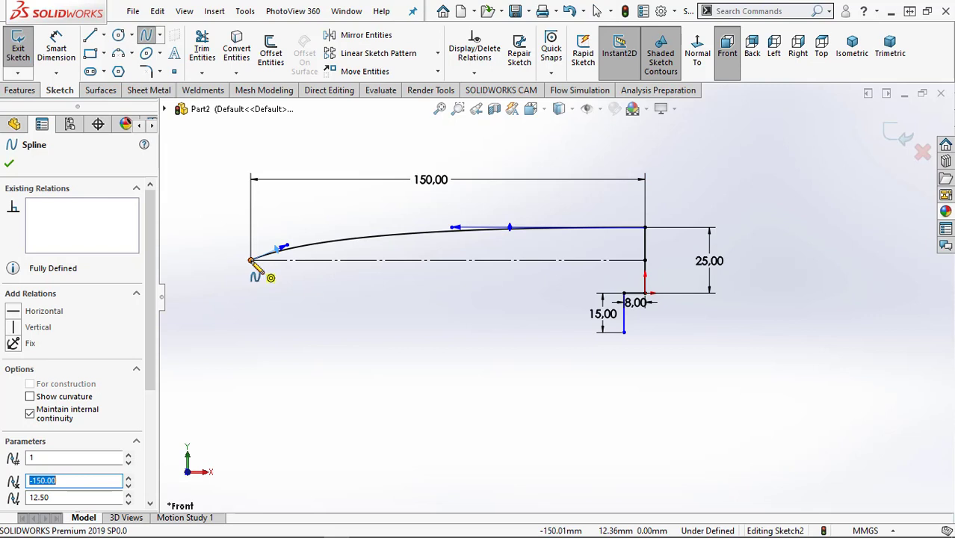
pyautogui.click(252, 261)
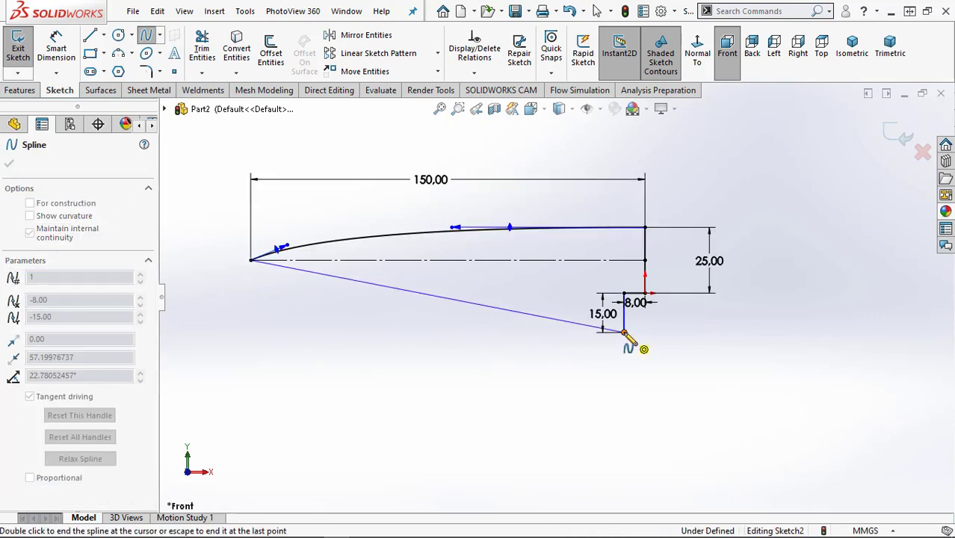
pyautogui.doubleClick(625, 332)
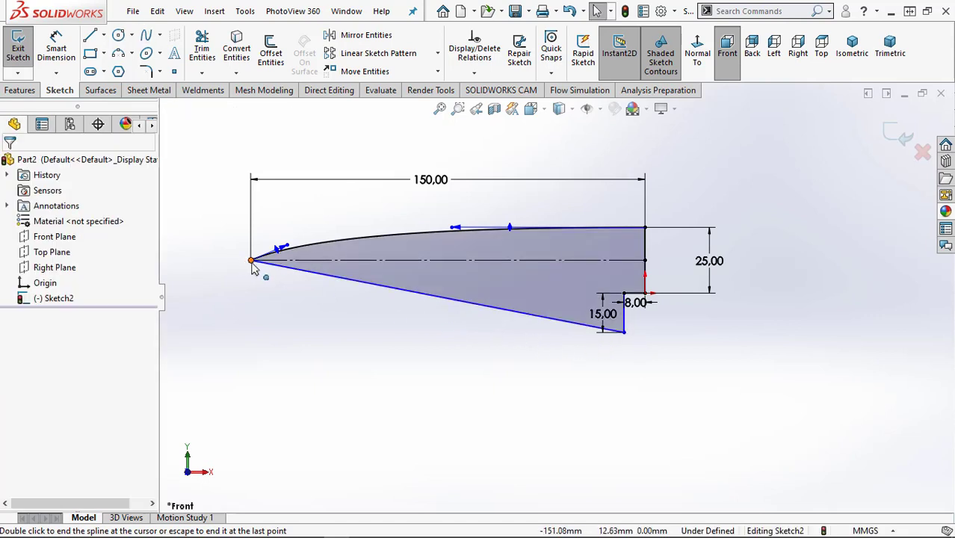
pyautogui.press('Escape')
# Bulge the lower spline outward by steepening its tip tangent and lengthening its tangent at the 15 mm line
pyautogui.click(329, 284)
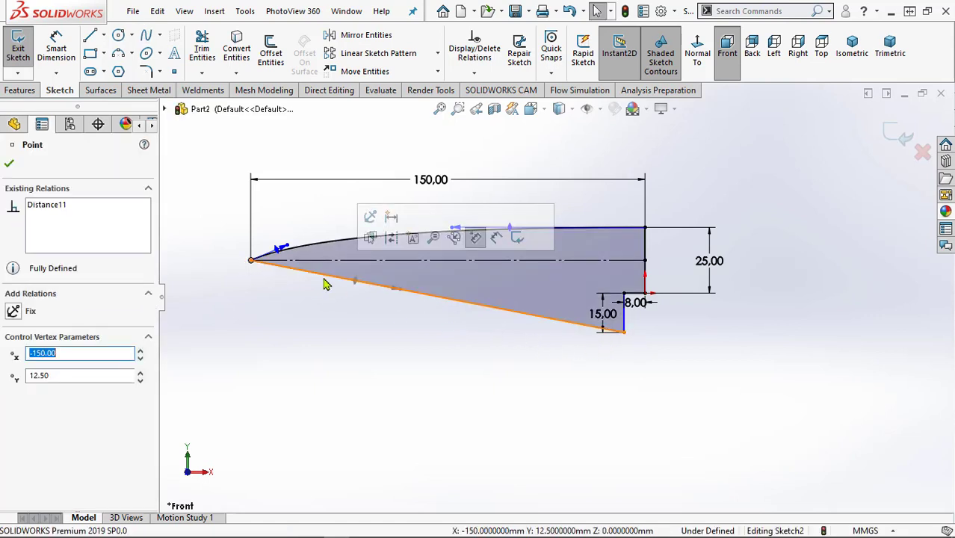
pyautogui.moveTo(358, 286); pyautogui.dragTo(331, 298)
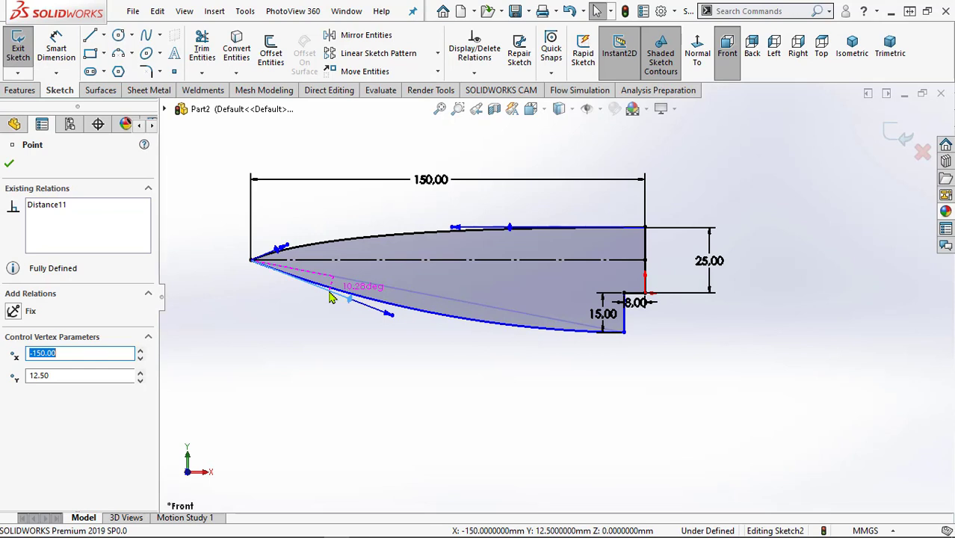
pyautogui.moveTo(348, 298); pyautogui.dragTo(349, 299)
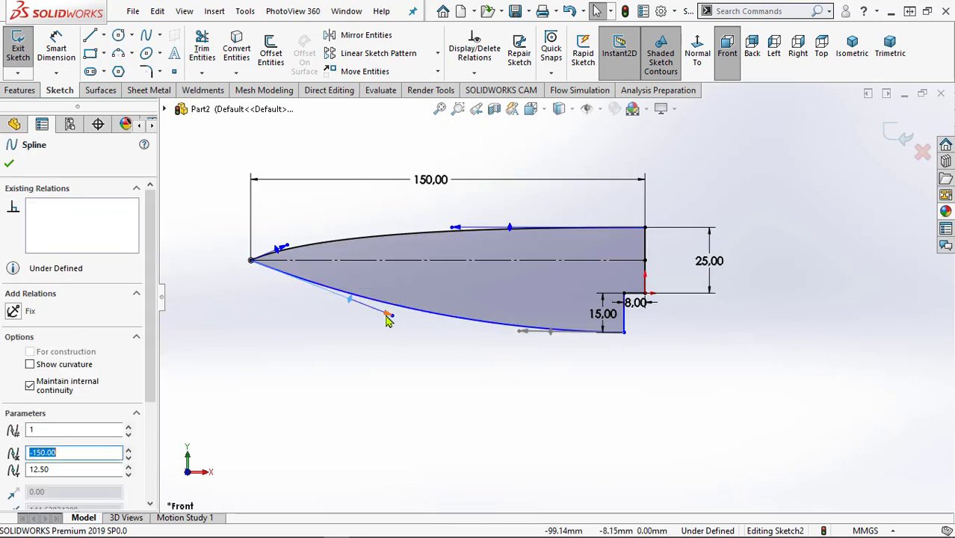
pyautogui.moveTo(341, 303); pyautogui.dragTo(314, 323)
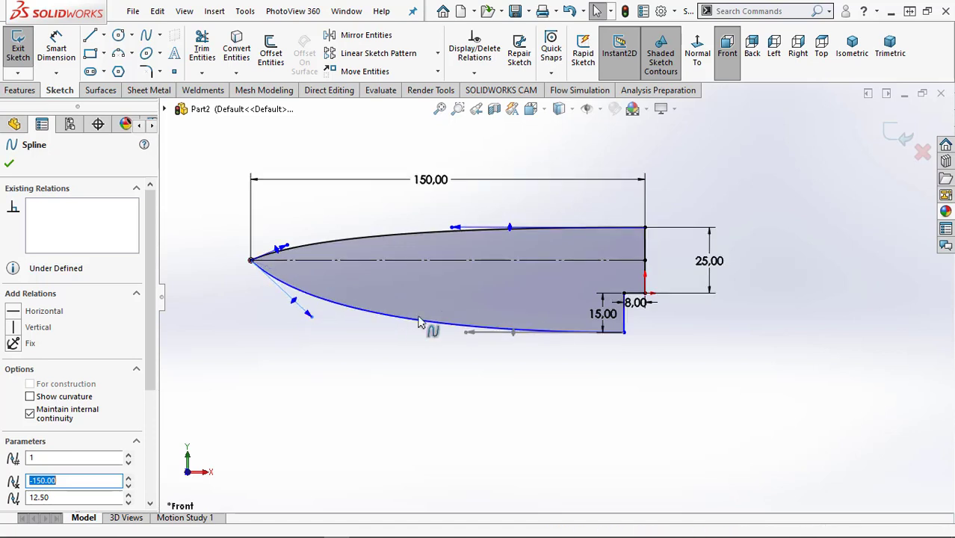
pyautogui.click(467, 335)
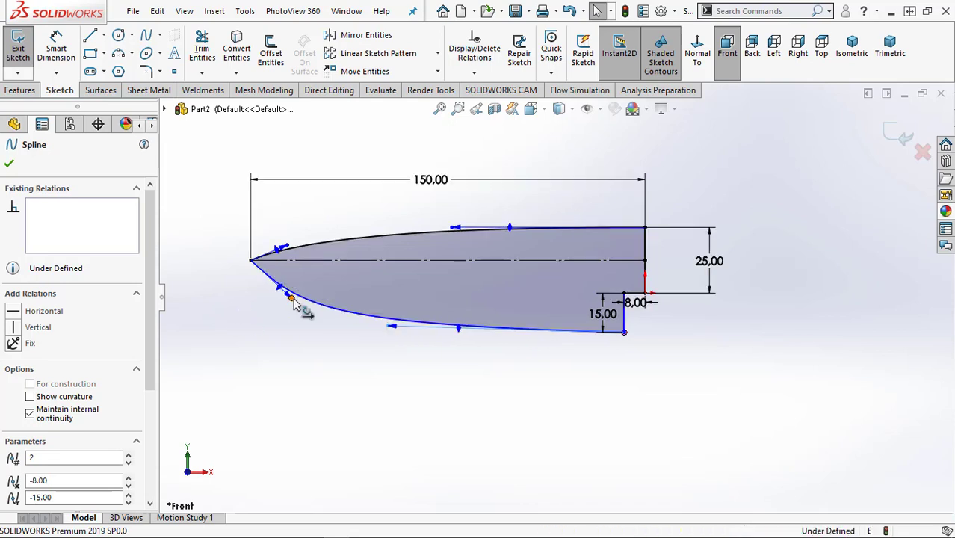
pyautogui.moveTo(299, 303); pyautogui.dragTo(310, 305)
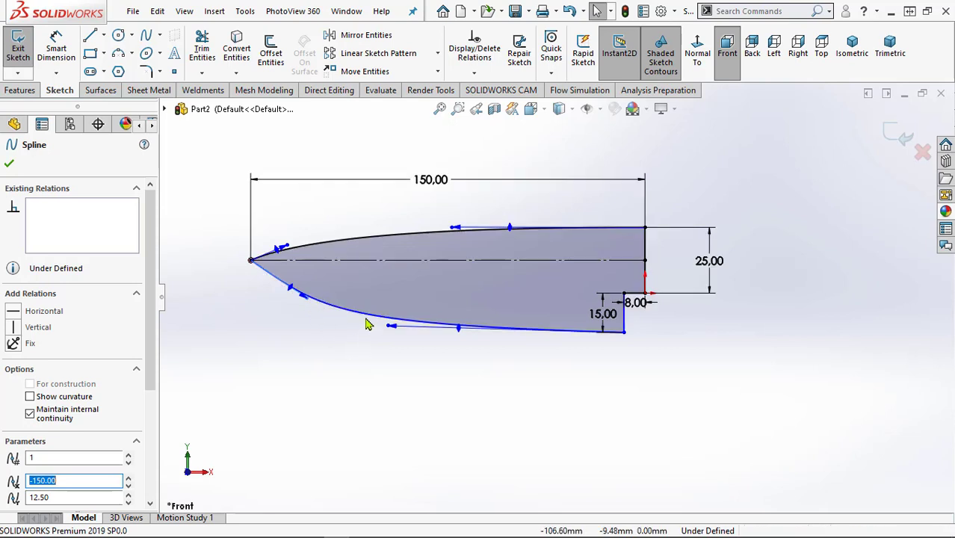
# Refine the lower spline by shortening its tip tangent and levelling its tangent at the 15 mm line, and finish editing it
pyautogui.scroll(-2, 366, 324)
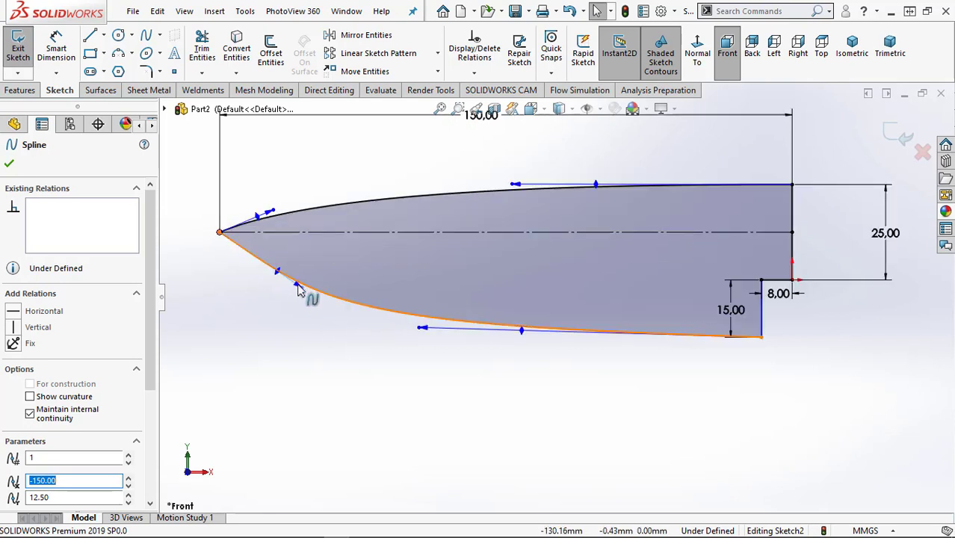
pyautogui.moveTo(310, 294); pyautogui.dragTo(257, 272)
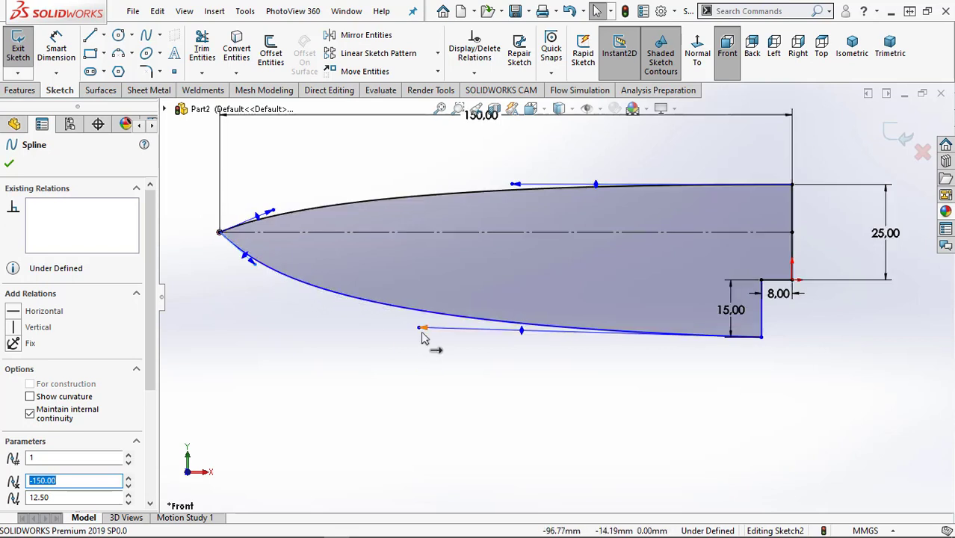
pyautogui.click(423, 329)
pyautogui.moveTo(409, 330)
pyautogui.mouseDown()
pyautogui.moveTo(389, 330)
pyautogui.moveTo(406, 360)
pyautogui.moveTo(386, 341)
pyautogui.moveTo(421, 342)
pyautogui.mouseUp()
pyautogui.scroll(5, 437, 350)
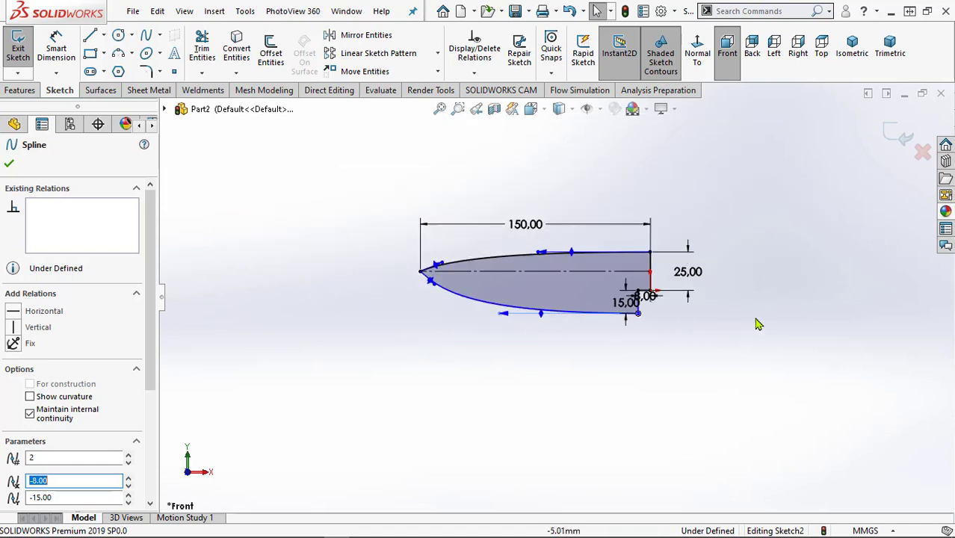
pyautogui.scroll(-2, 757, 307)
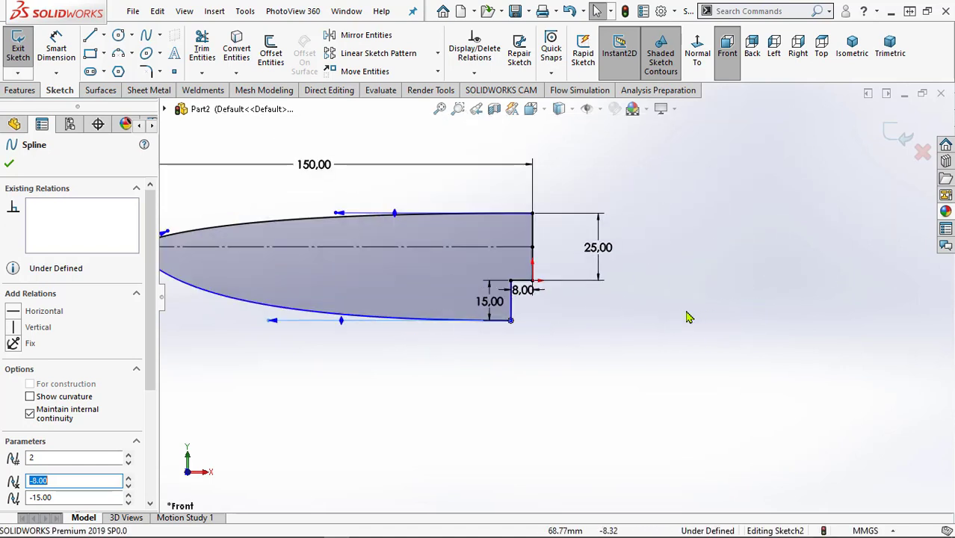
pyautogui.scroll(2, 665, 314)
pyautogui.scroll(1, 602, 318)
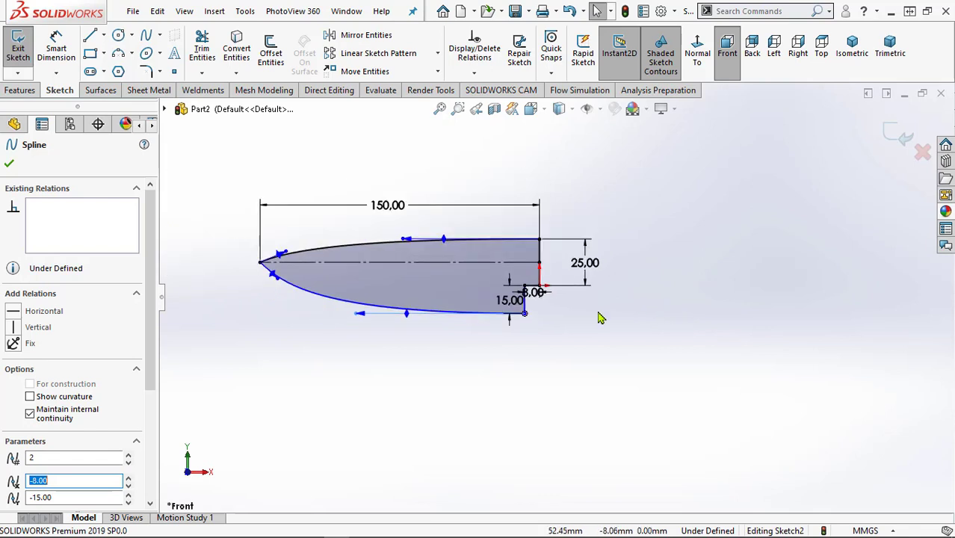
pyautogui.click(10, 165)
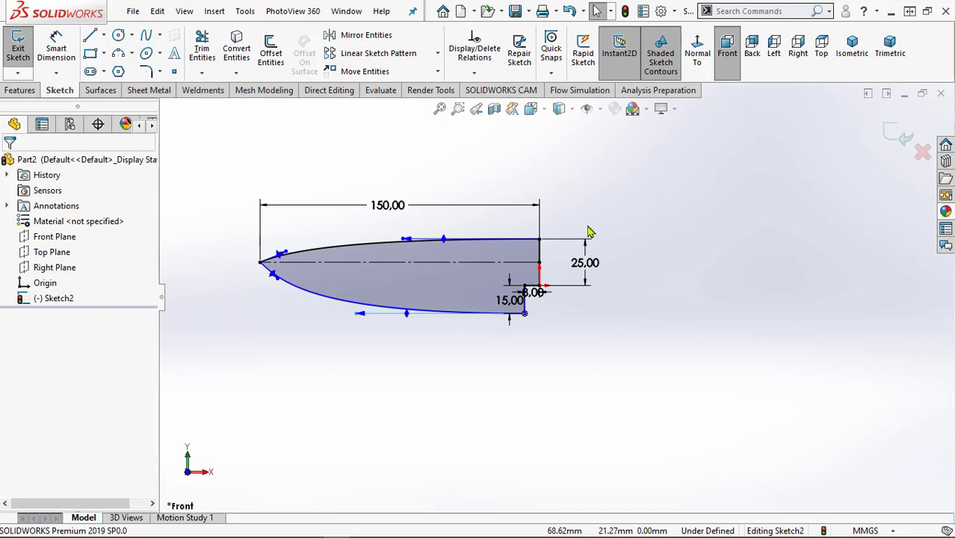
# Sketch a corner rectangle about 40 mm long extending rightward from the 25 mm vertical line, within that line's height
pyautogui.click(89, 54)
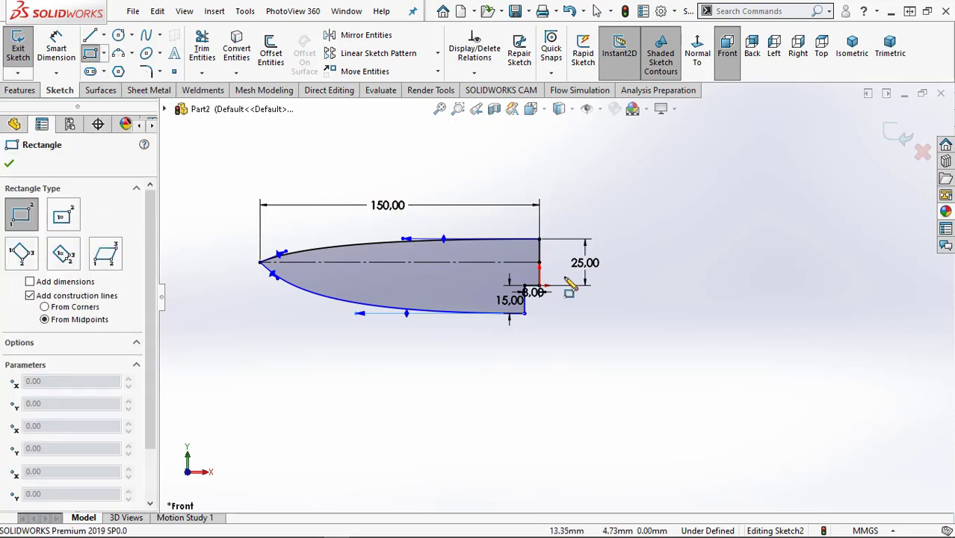
pyautogui.scroll(-3, 566, 275)
pyautogui.click(520, 229)
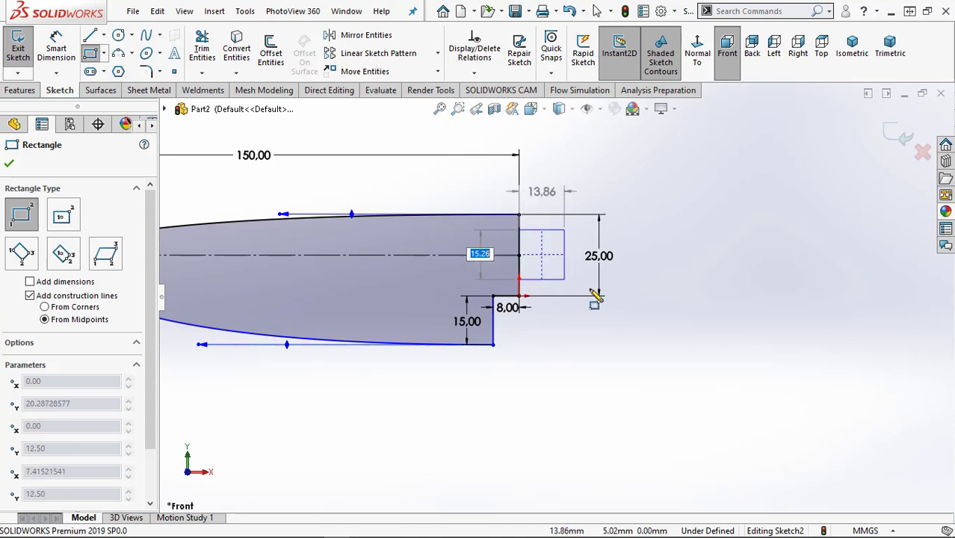
pyautogui.click(649, 284)
pyautogui.press('Escape')
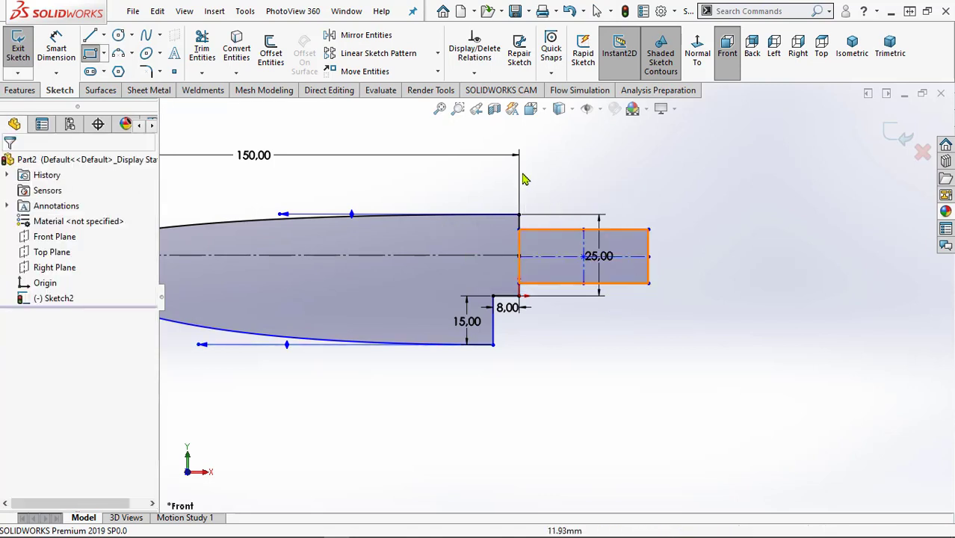
pyautogui.press('Escape')
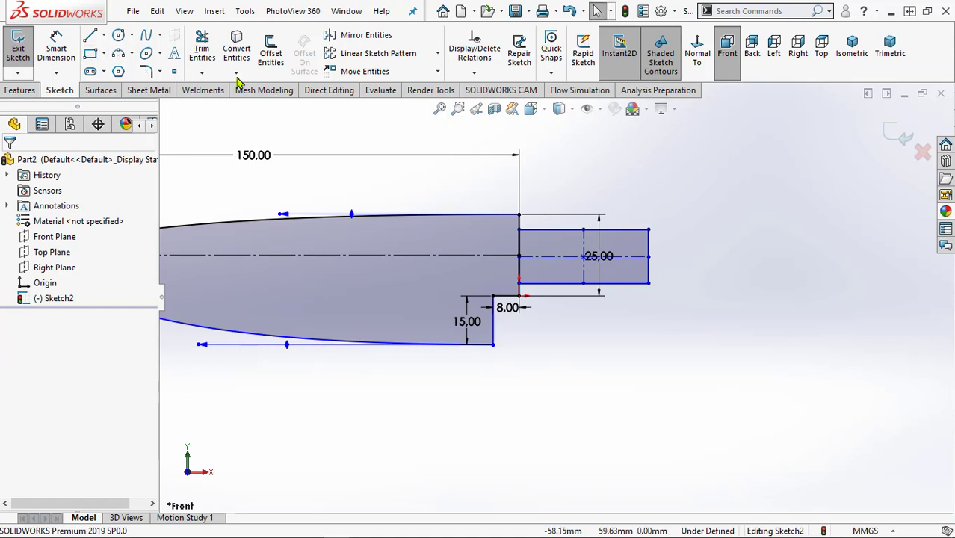
# Dimension the upper horizontal edge of the attached rectangle at 30 mm
pyautogui.click(56, 46)
pyautogui.click(552, 229)
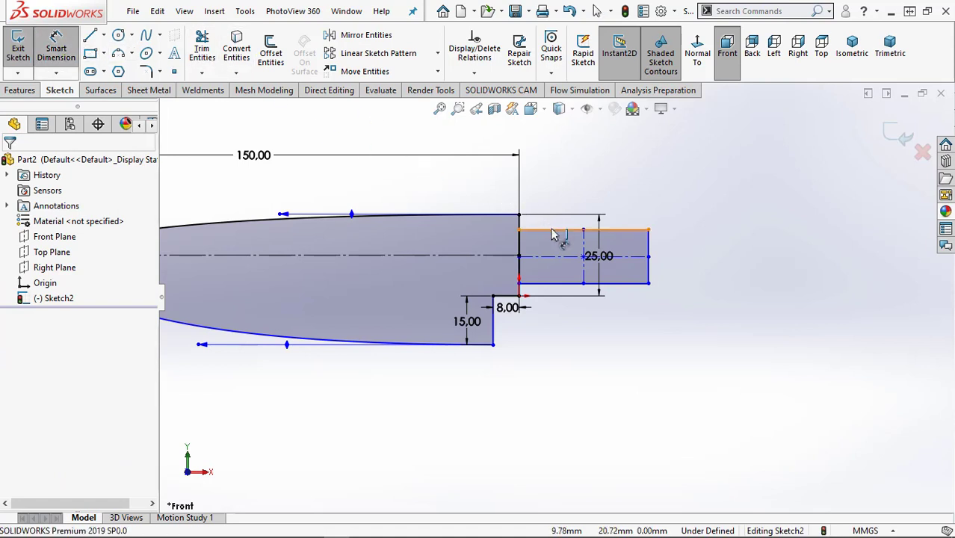
pyautogui.click(573, 196)
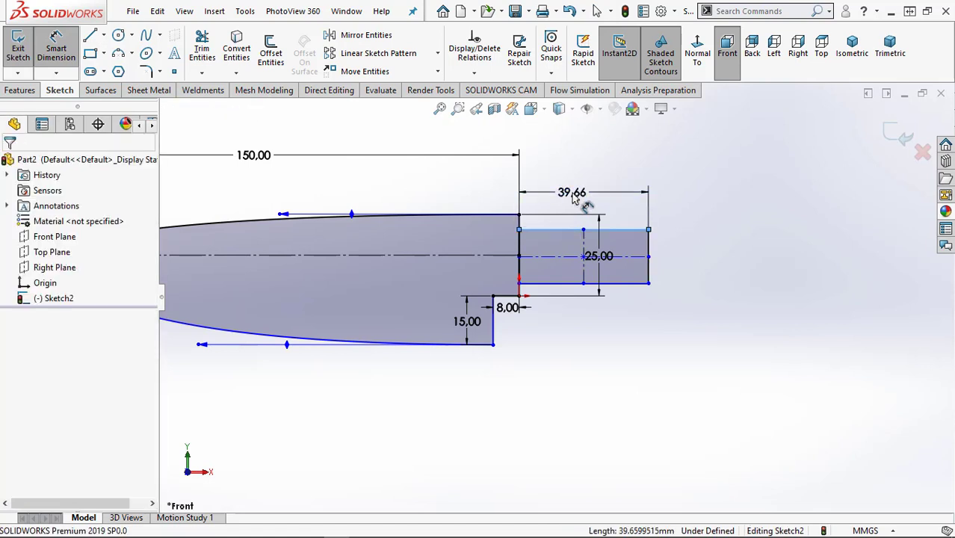
pyautogui.doubleClick(573, 194)
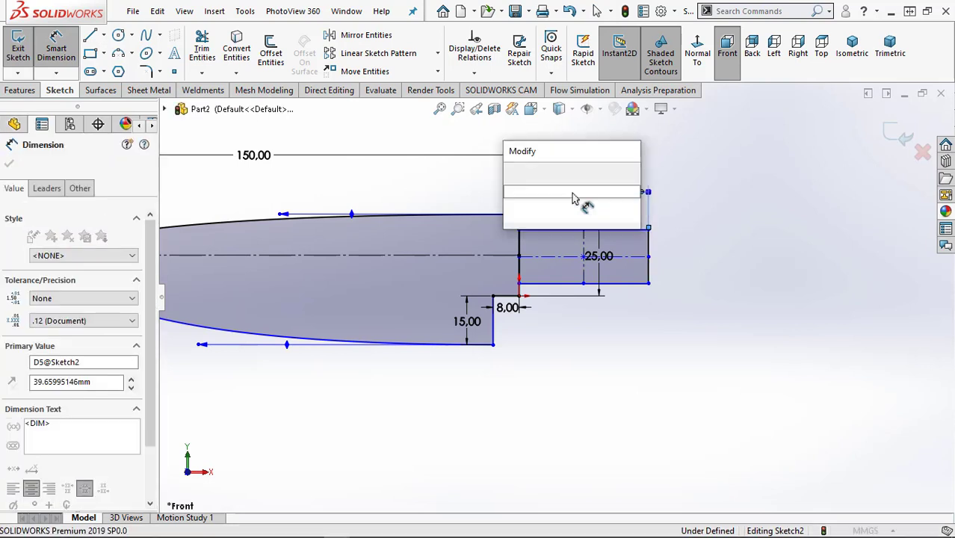
pyautogui.write('30')
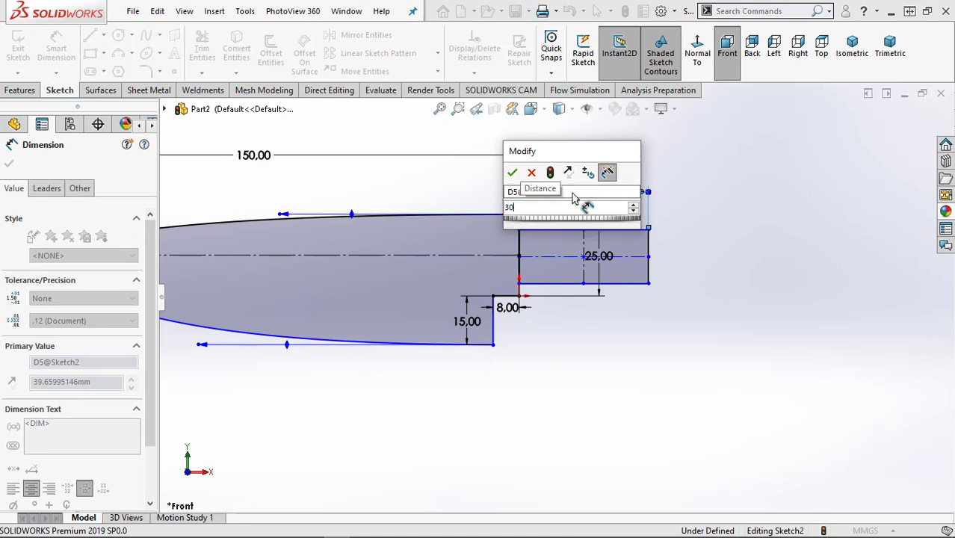
pyautogui.press('Return')
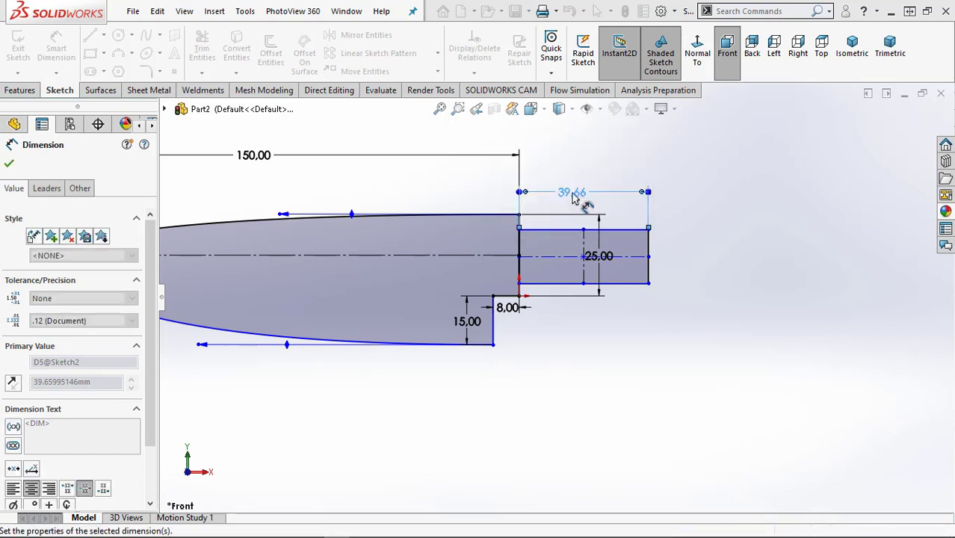
# Dimension the vertical gap between the rectangle's lower edge and the 8 mm step line at 5 mm
pyautogui.scroll(-1, 590, 296)
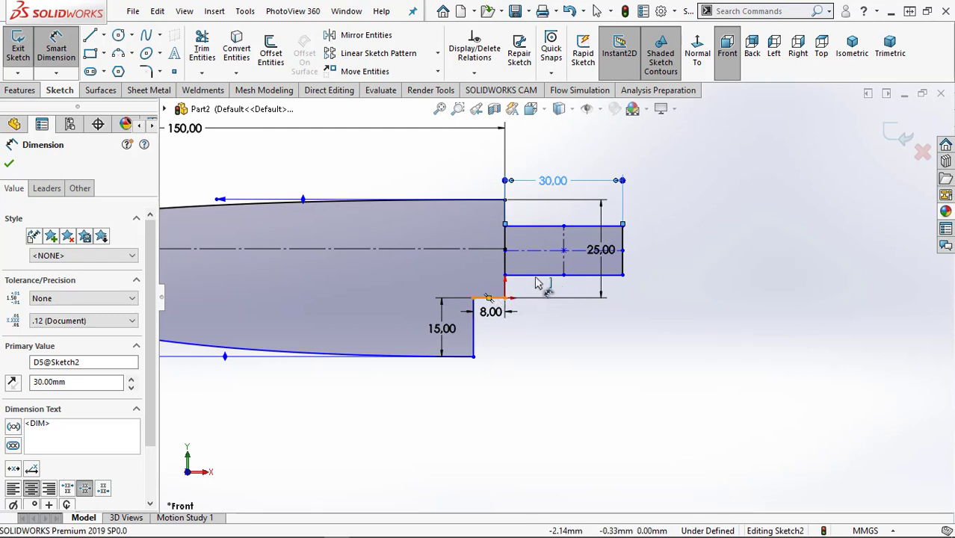
pyautogui.click(537, 276)
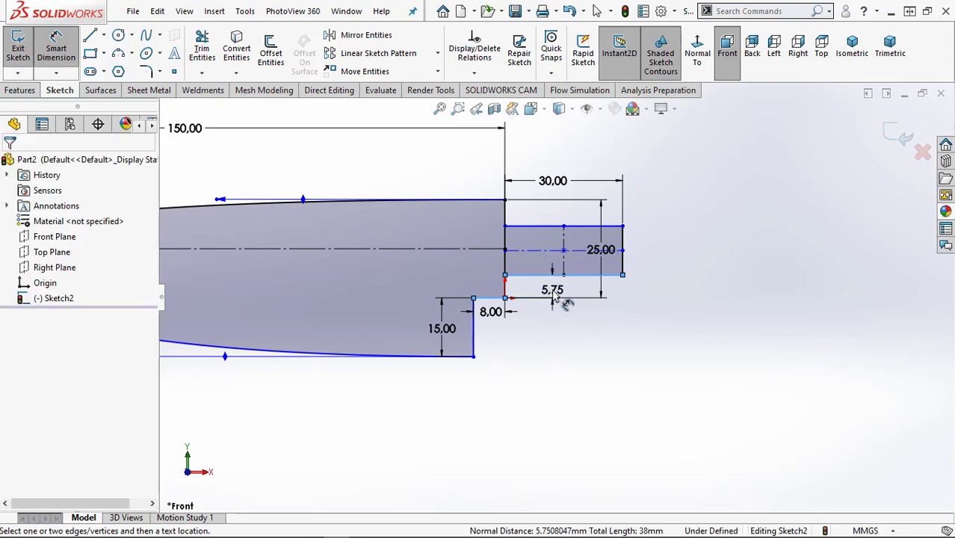
pyautogui.click(553, 296)
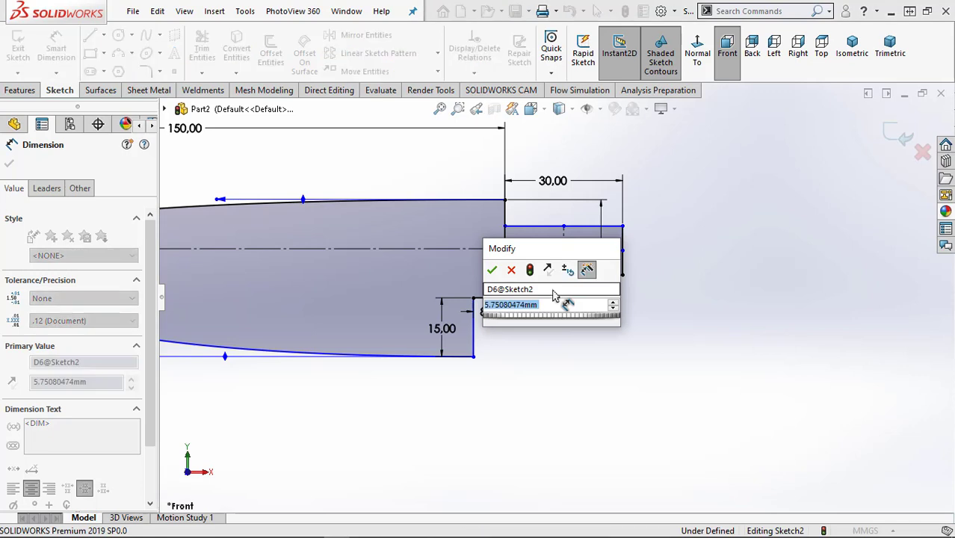
pyautogui.press('Return')
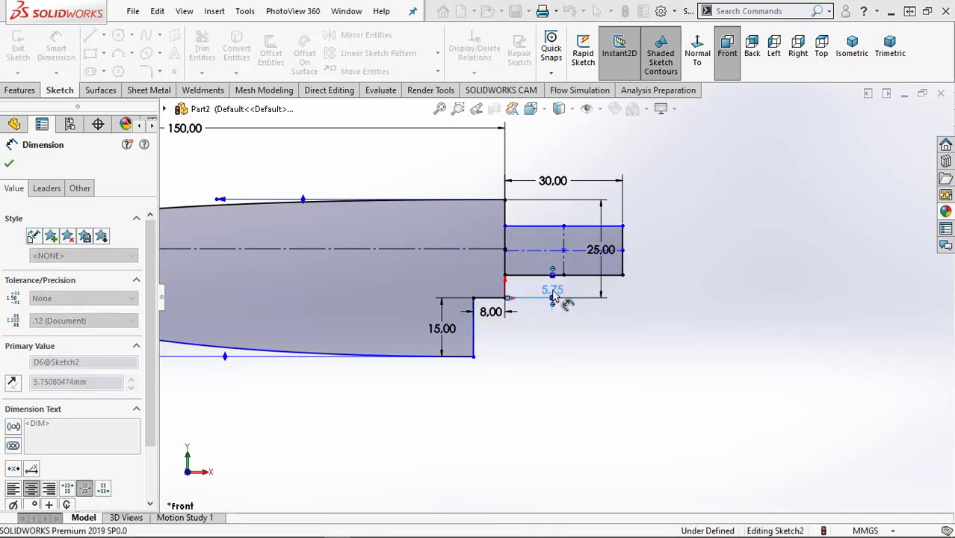
# Dimension the vertical gap between the rectangle's upper edge and the top end of the 25 mm line at 5 mm
pyautogui.click(509, 200)
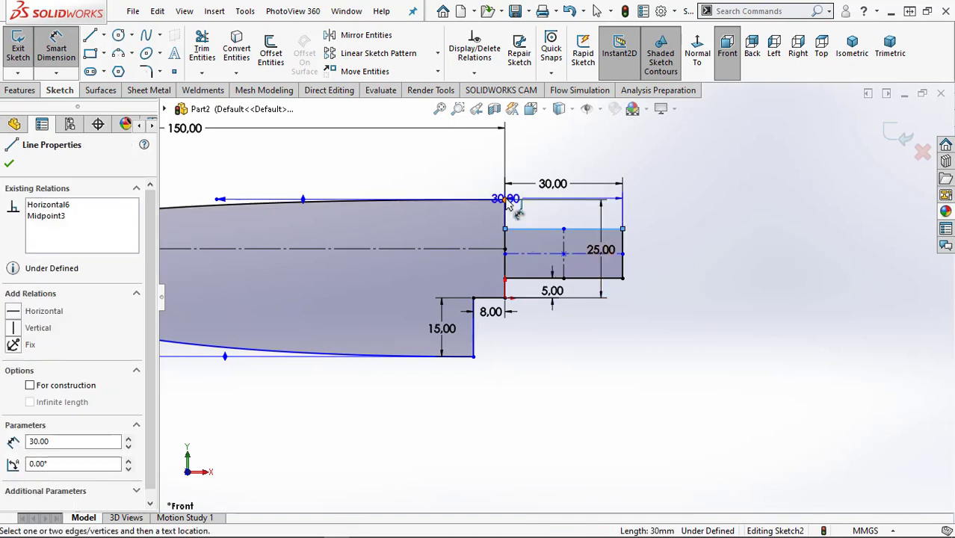
pyautogui.click(565, 221)
pyautogui.click(568, 214)
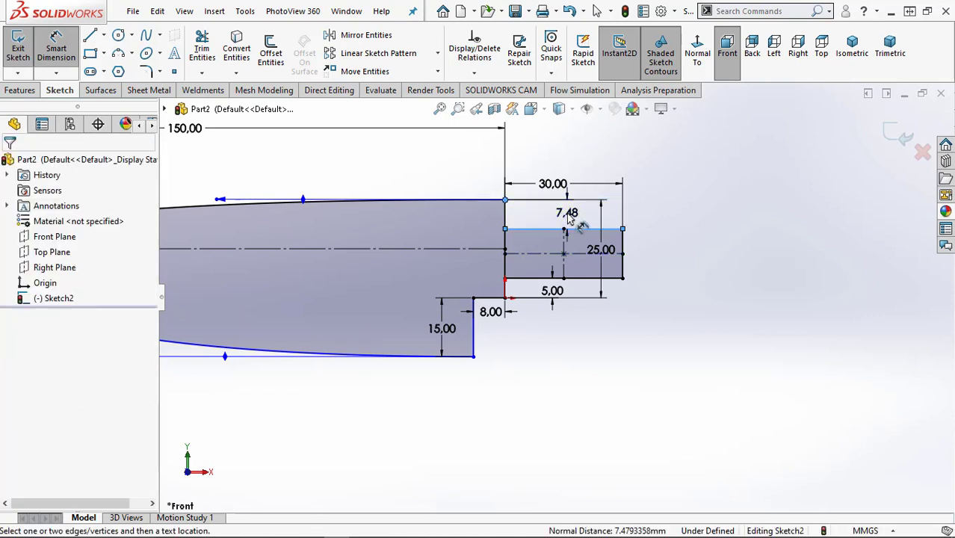
pyautogui.doubleClick(568, 215)
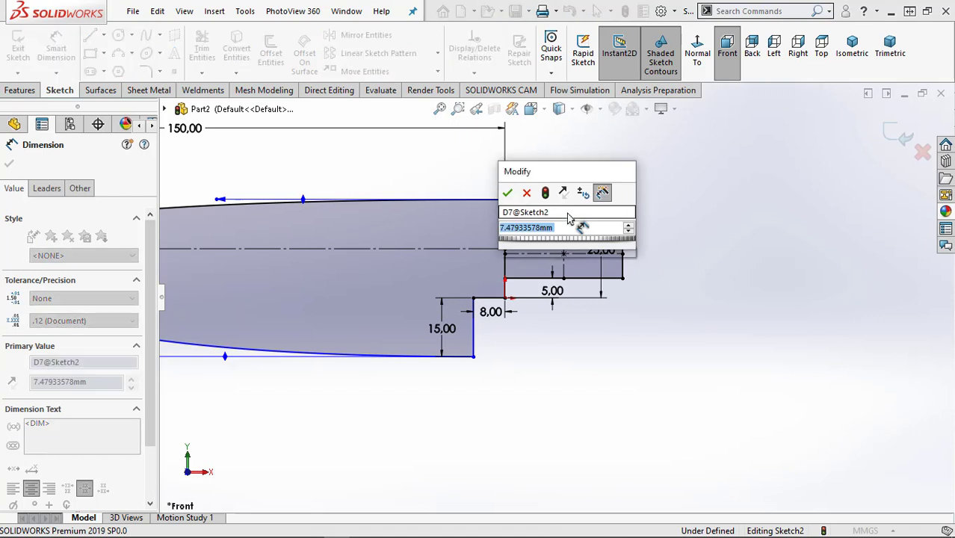
pyautogui.write('5')
pyautogui.press('Return')
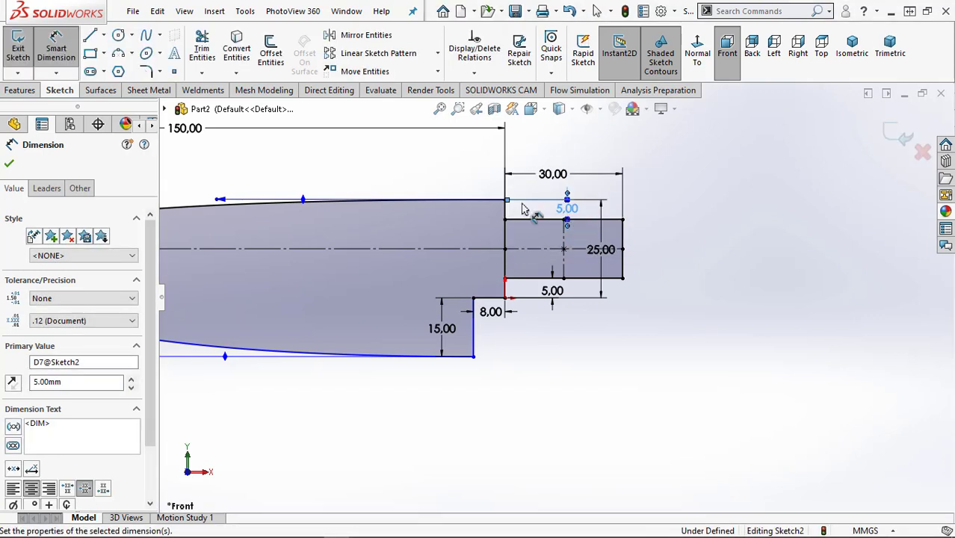
pyautogui.press('Escape')
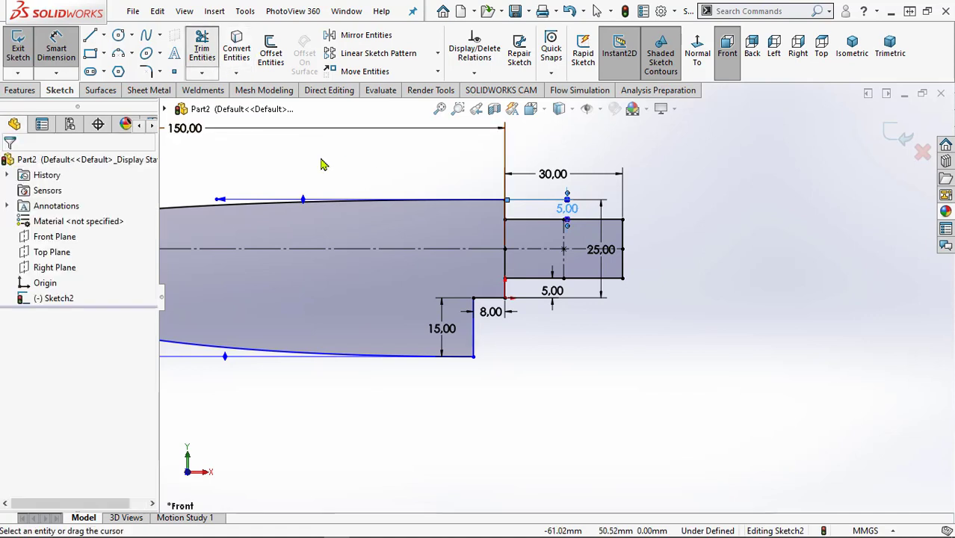
# Power-trim the overlapping vertical line segments between the blade outline and the rectangle so both form one contour
pyautogui.scroll(-1, 497, 251)
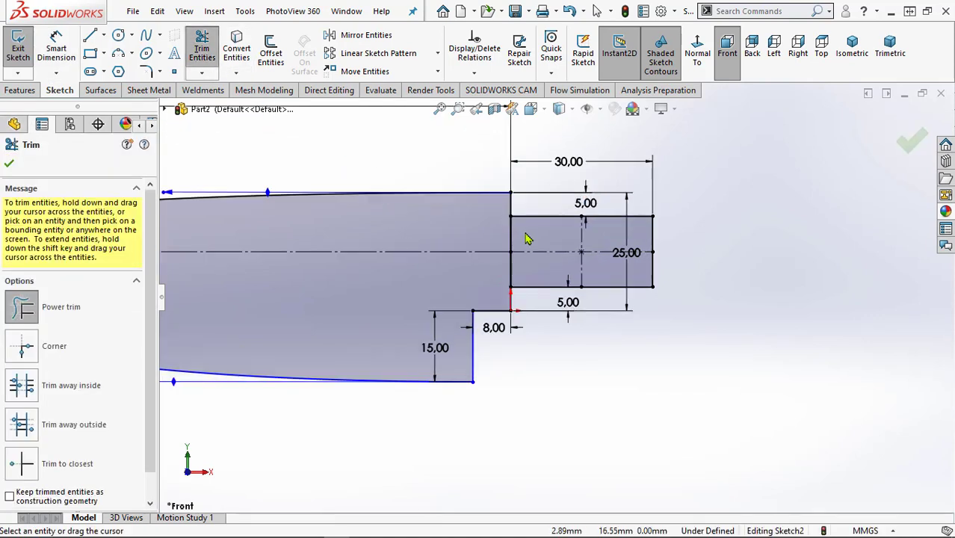
pyautogui.moveTo(521, 230); pyautogui.dragTo(493, 230)
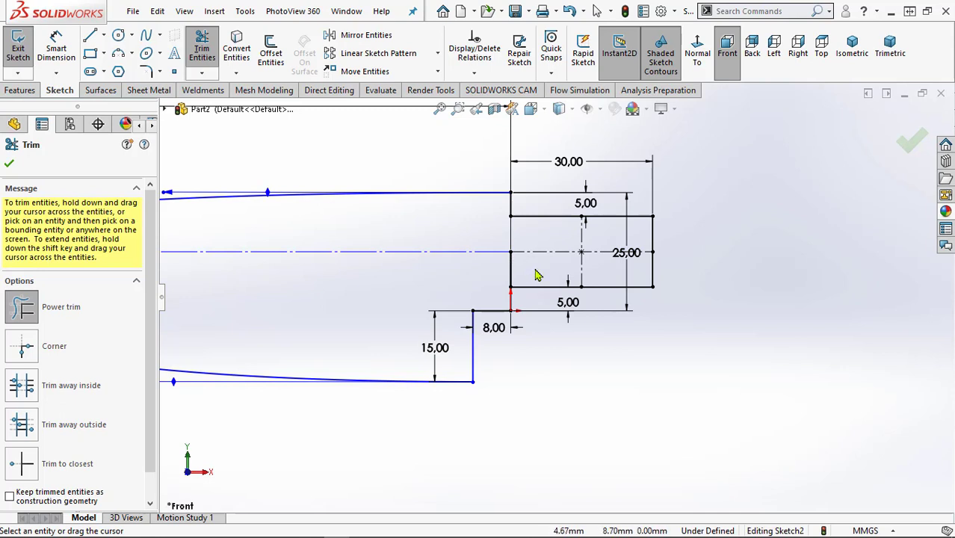
pyautogui.moveTo(496, 274); pyautogui.dragTo(514, 263)
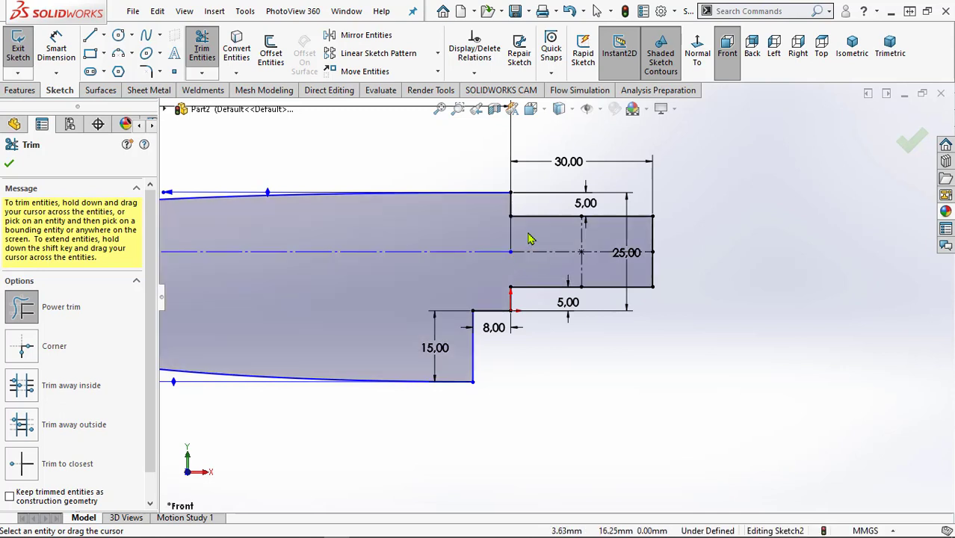
# Extrude the blade profile as a boss with the Mid Plane end condition and a depth of 2 mm
pyautogui.scroll(5, 557, 321)
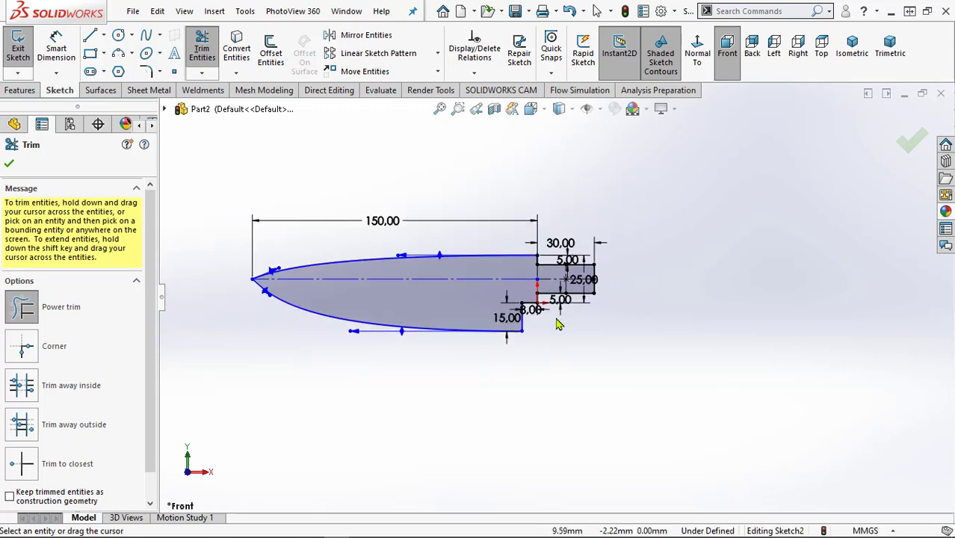
pyautogui.scroll(-2, 439, 384)
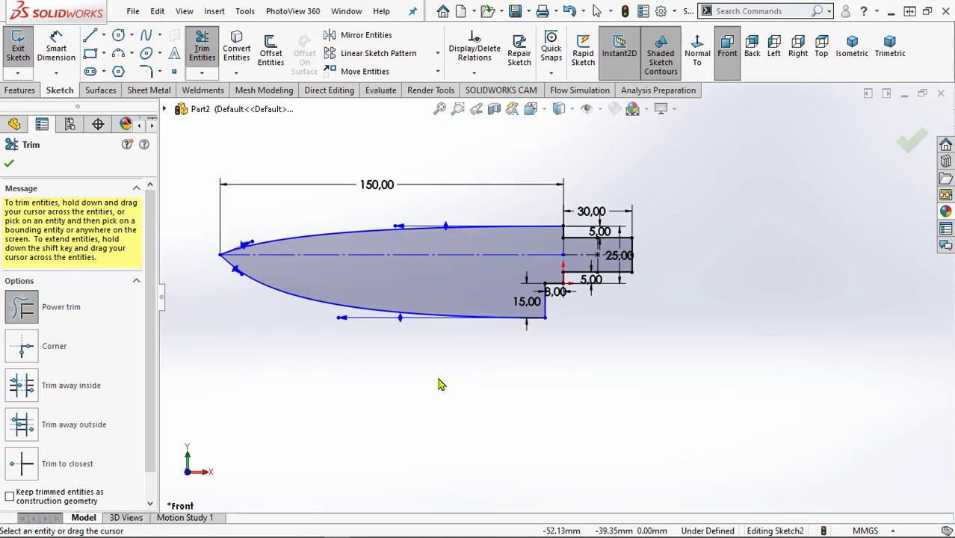
pyautogui.click(30, 90)
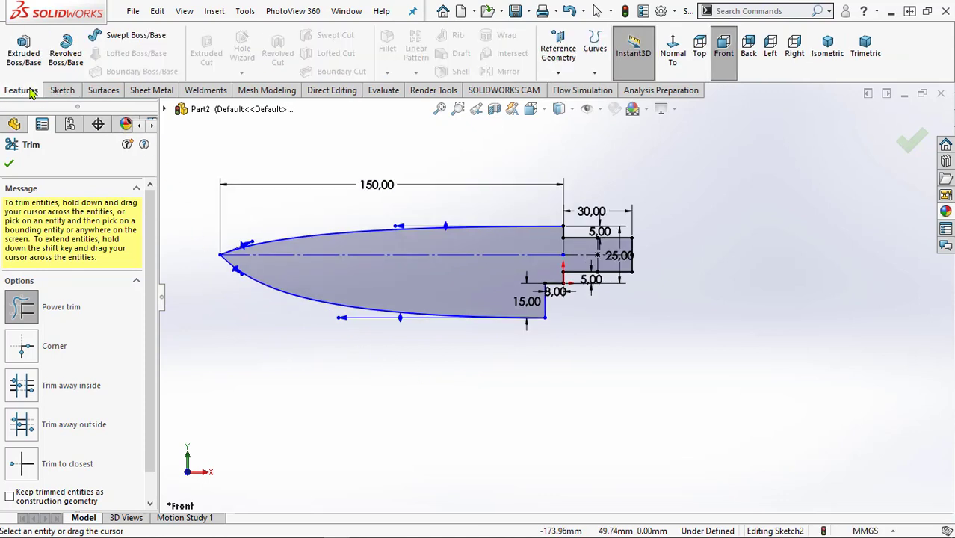
pyautogui.click(23, 51)
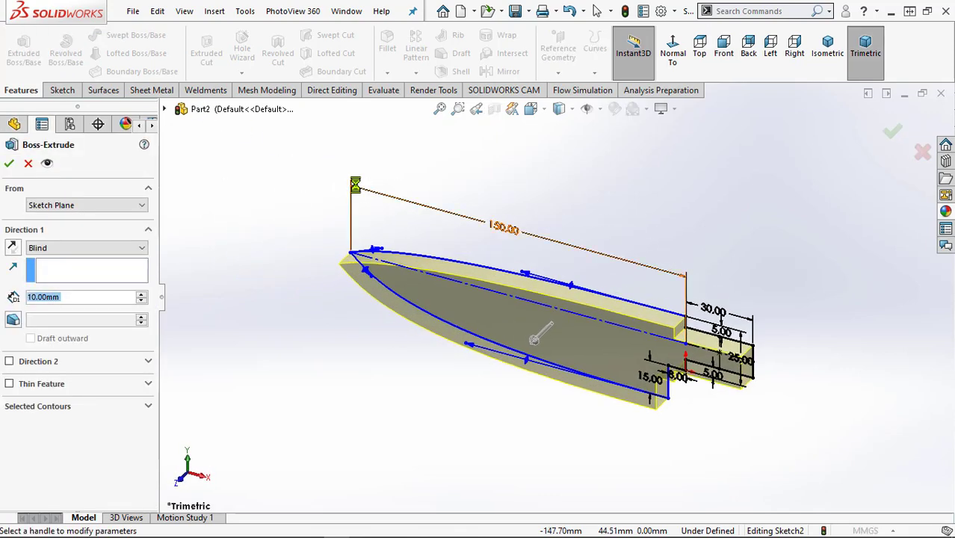
pyautogui.click(124, 248)
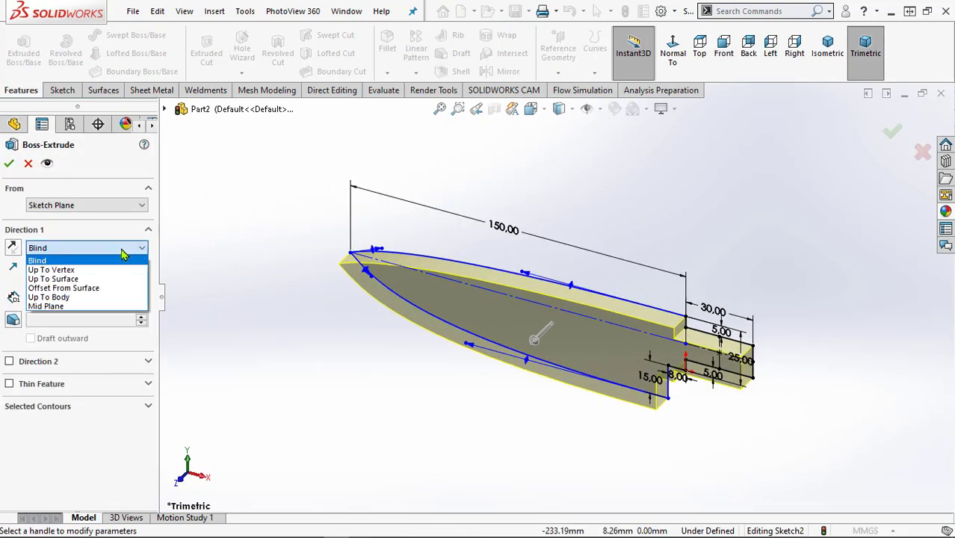
pyautogui.click(92, 307)
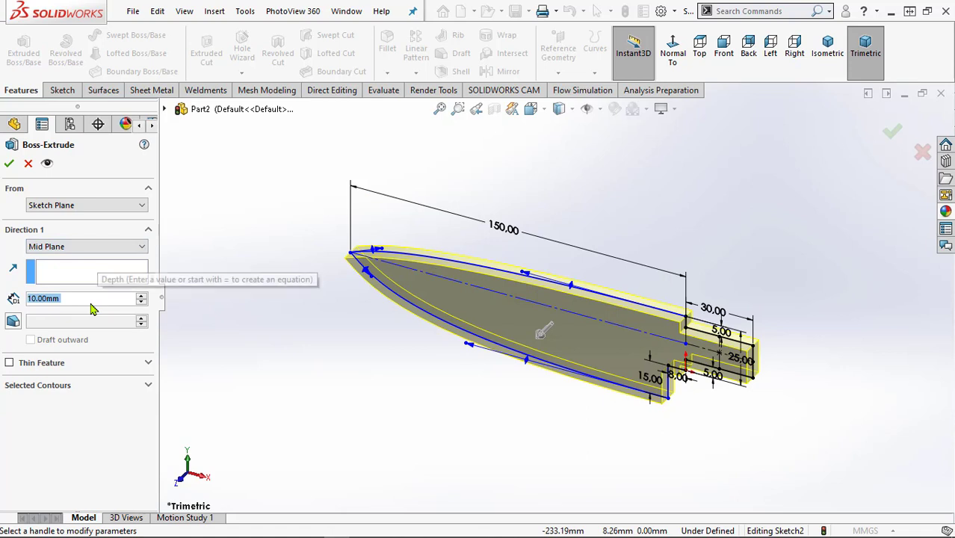
pyautogui.write('5')
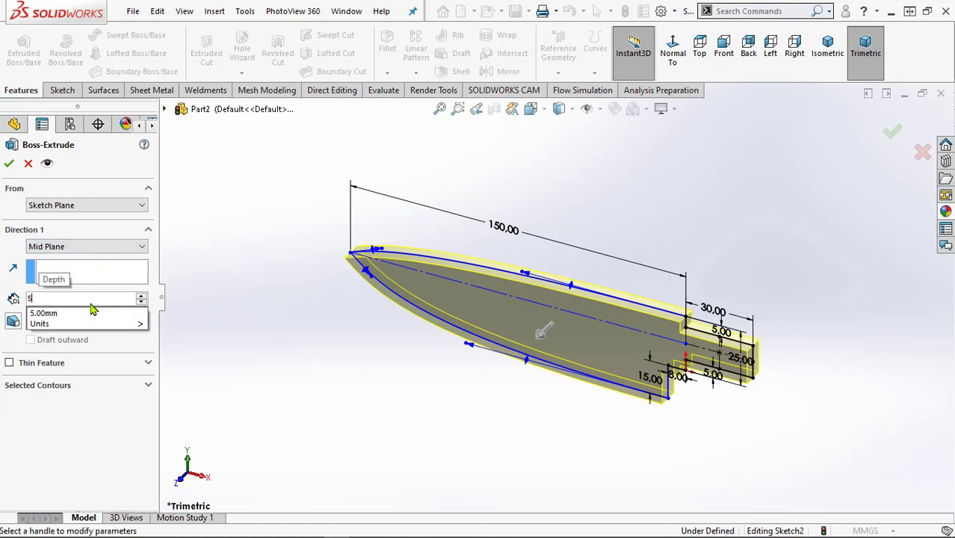
pyautogui.press('BackSpace')
pyautogui.write('2')
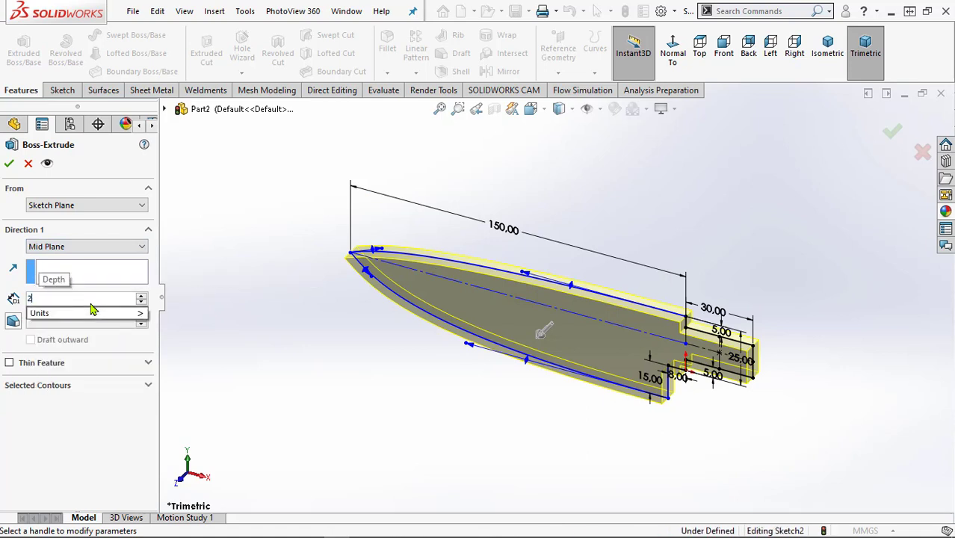
pyautogui.press('Return')
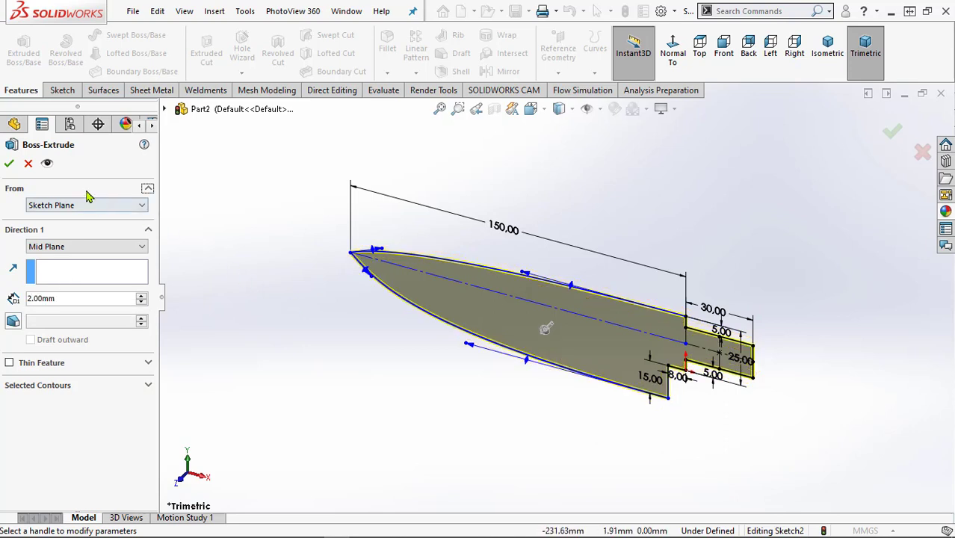
pyautogui.click(9, 166)
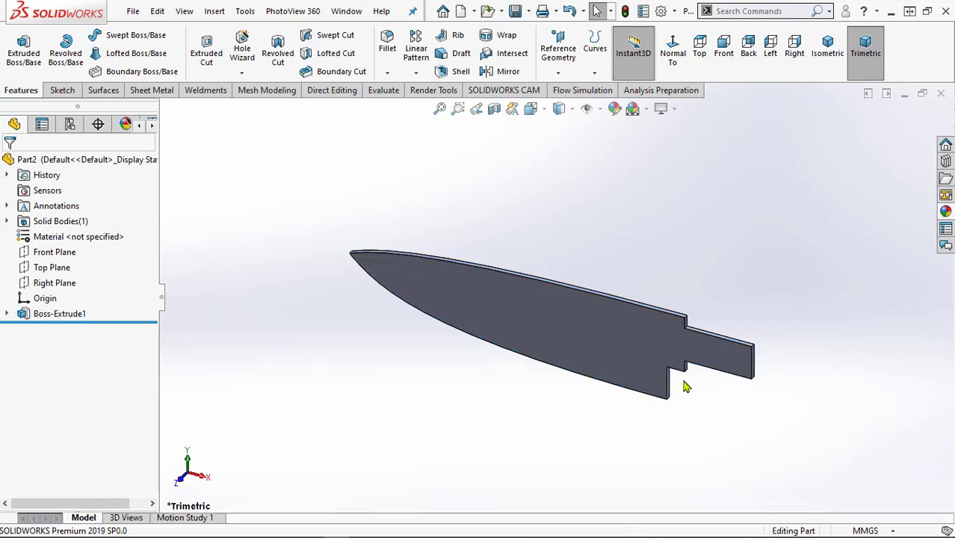
# Start an asymmetric distance-distance chamfer on the long curved lower edge of the blade's front face
pyautogui.scroll(-3, 691, 383)
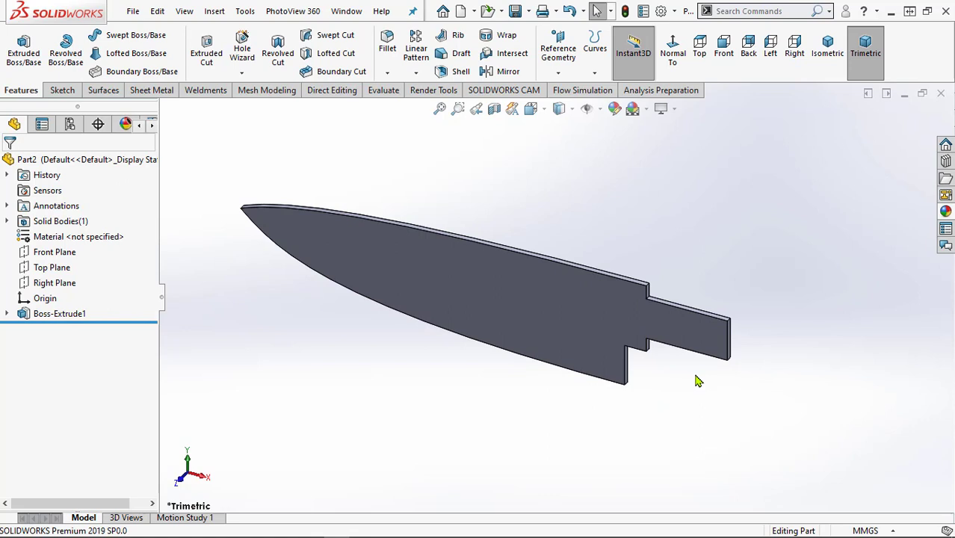
pyautogui.click(387, 75)
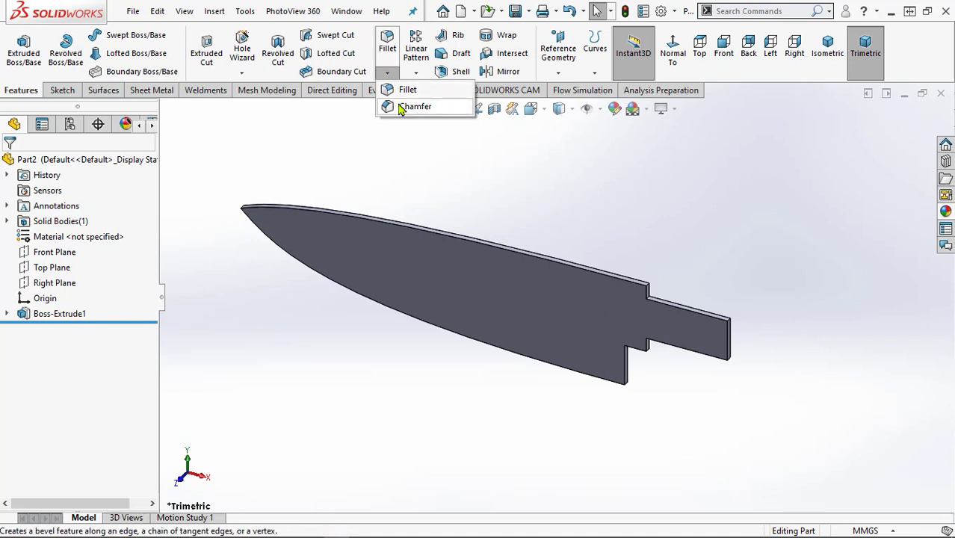
pyautogui.click(398, 106)
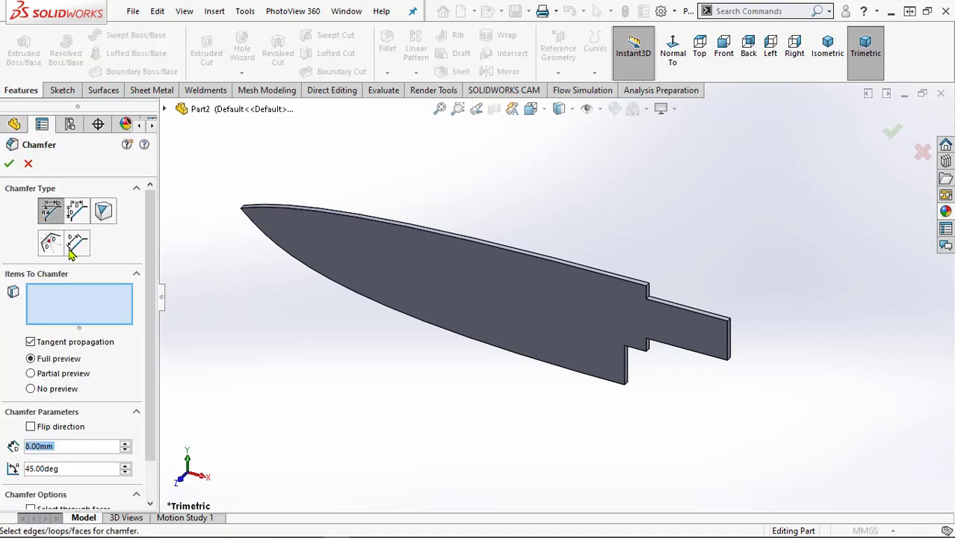
pyautogui.click(77, 210)
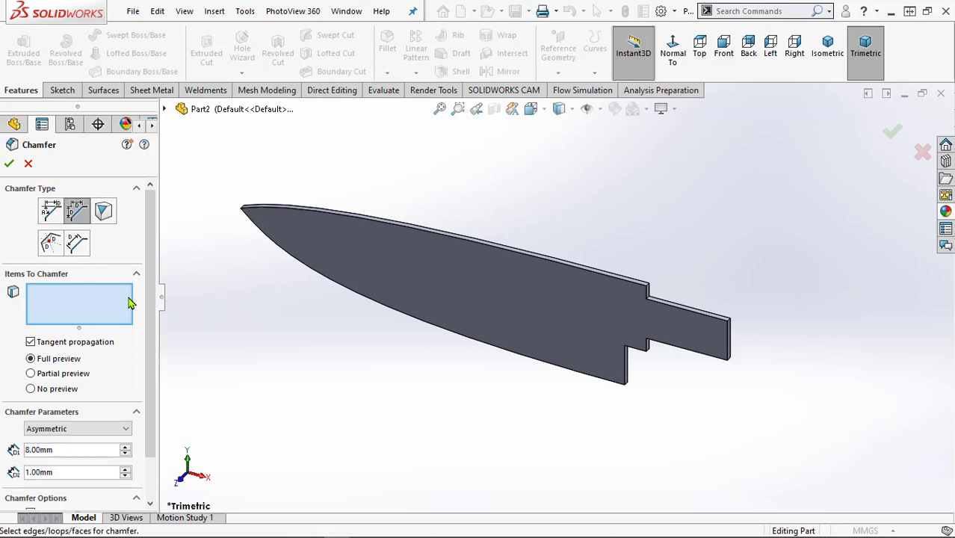
pyautogui.scroll(-3, 145, 344)
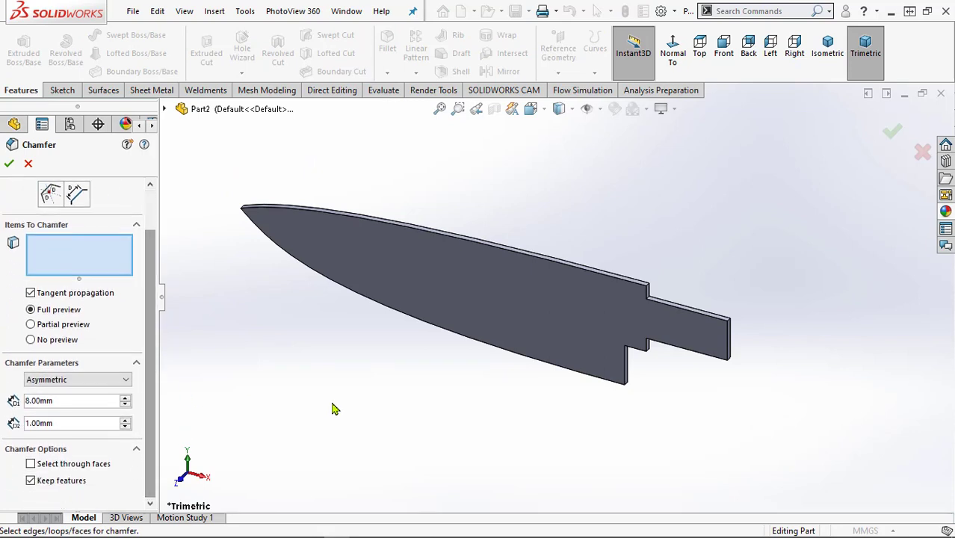
pyautogui.moveTo(334, 409); pyautogui.dragTo(419, 388, button='middle')
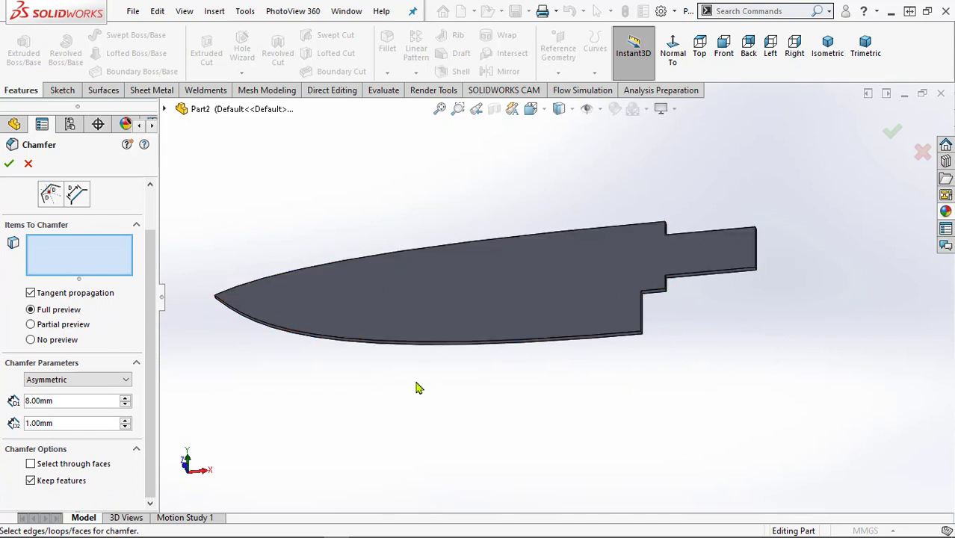
pyautogui.scroll(-4, 418, 388)
pyautogui.click(448, 307)
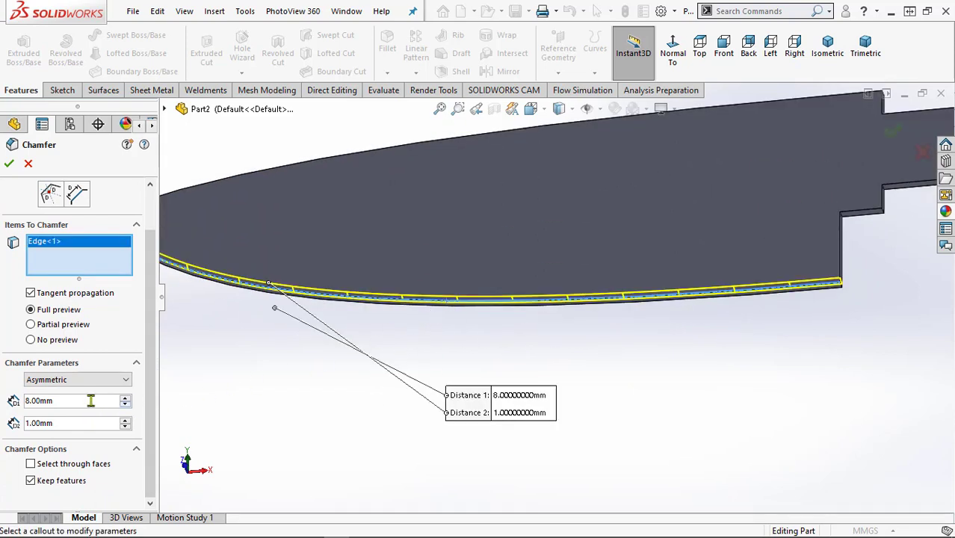
# Set the chamfer's distance 1 to 1 mm and distance 2 to 8 mm on the front cutting edge and apply it
pyautogui.moveTo(77, 404); pyautogui.dragTo(13, 402)
pyautogui.write('1')
pyautogui.press('Return')
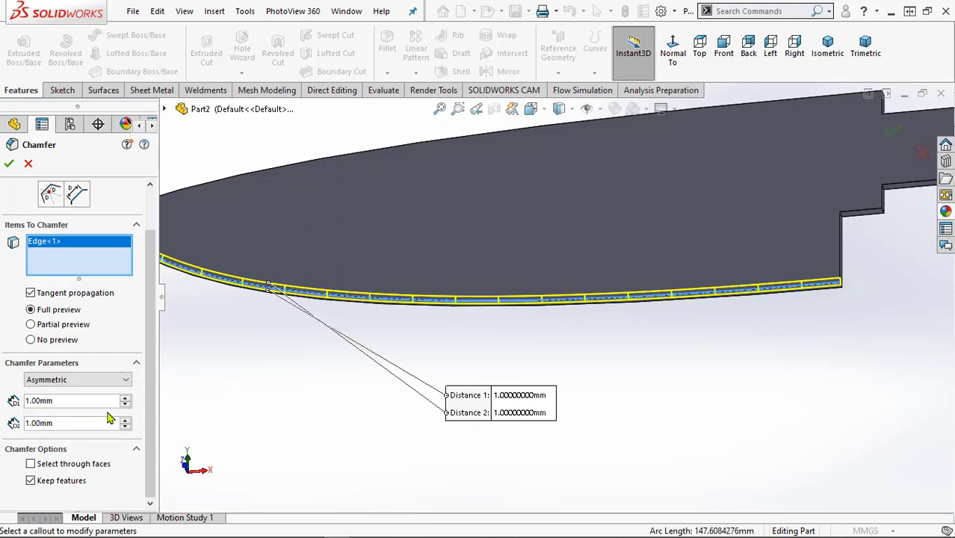
pyautogui.moveTo(59, 424); pyautogui.dragTo(14, 424)
pyautogui.write('8')
pyautogui.press('Return')
pyautogui.scroll(3, 278, 409)
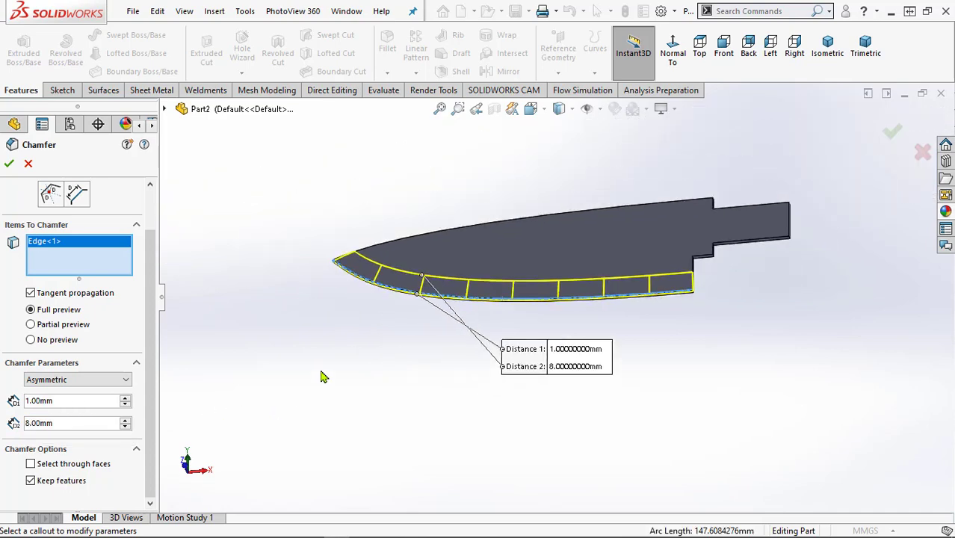
pyautogui.moveTo(322, 376); pyautogui.dragTo(344, 420, button='middle')
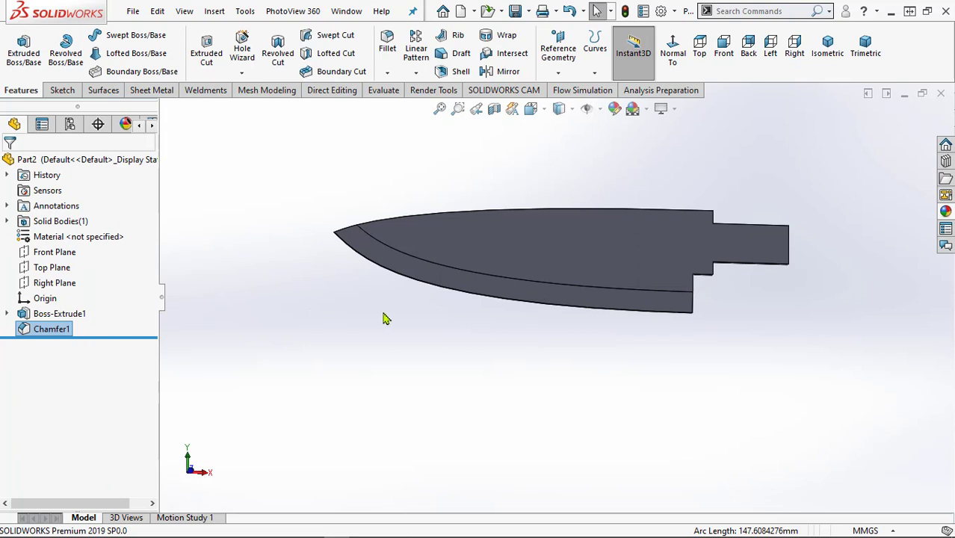
# Chamfer the long curved lower edge on the blade's opposite face with asymmetric distances of 8 mm and 1 mm
pyautogui.scroll(-3, 629, 290)
pyautogui.moveTo(667, 388); pyautogui.dragTo(503, 391, button='middle')
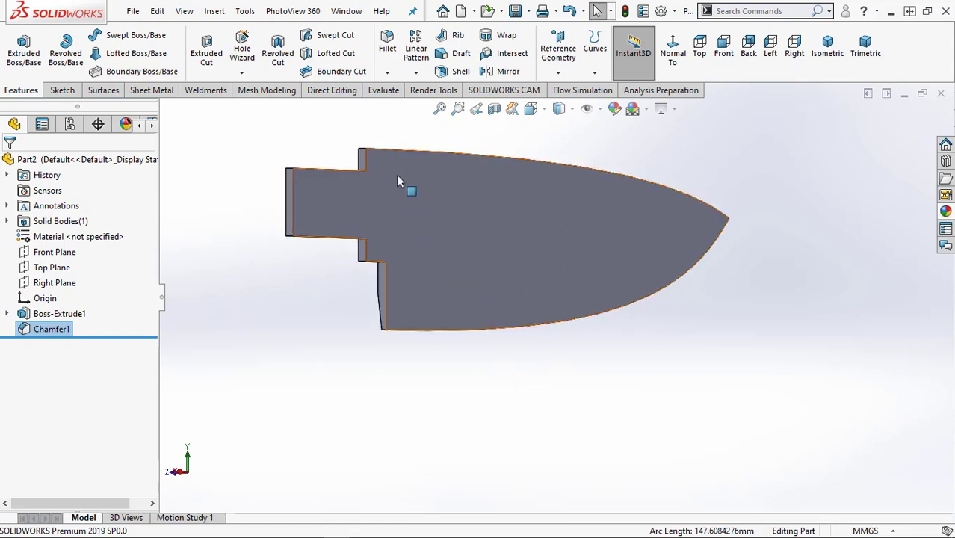
pyautogui.click(386, 72)
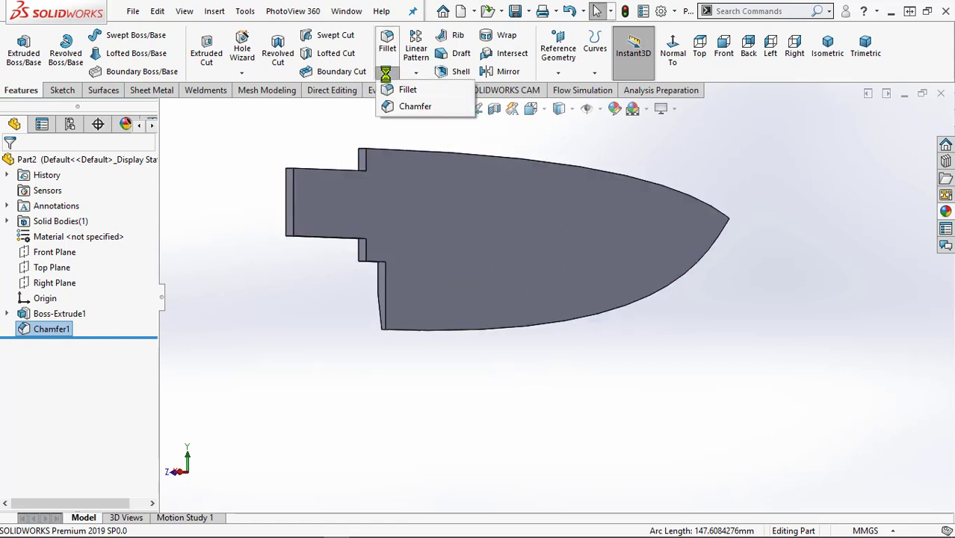
pyautogui.click(396, 106)
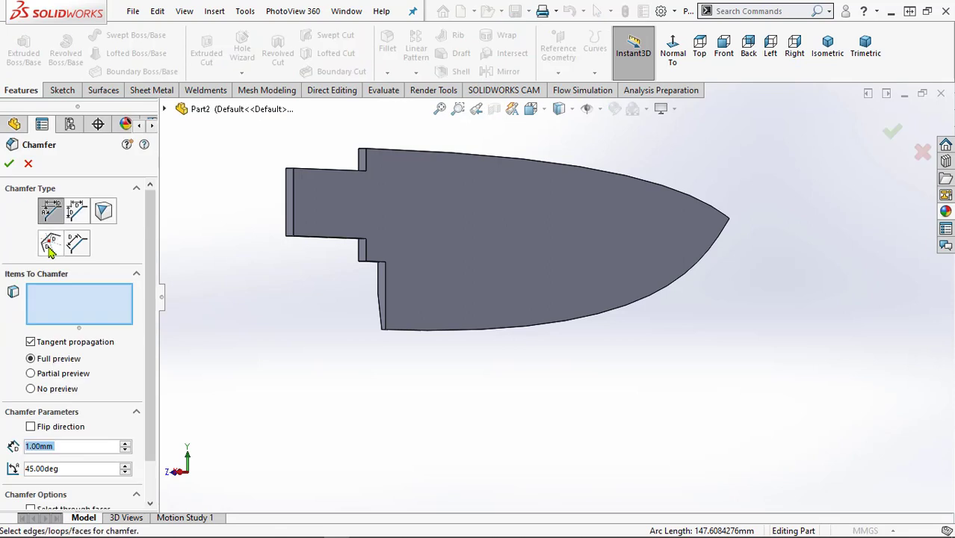
pyautogui.click(77, 212)
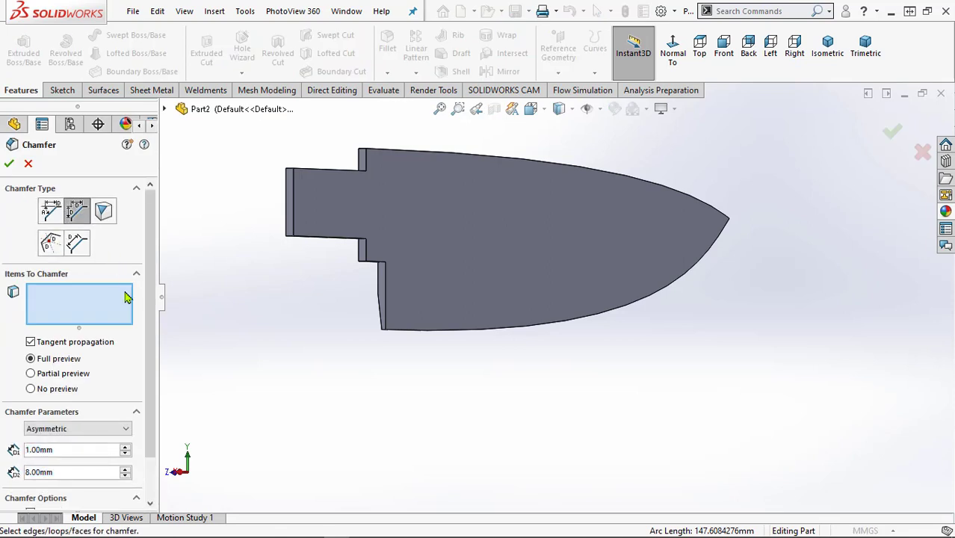
pyautogui.click(463, 334)
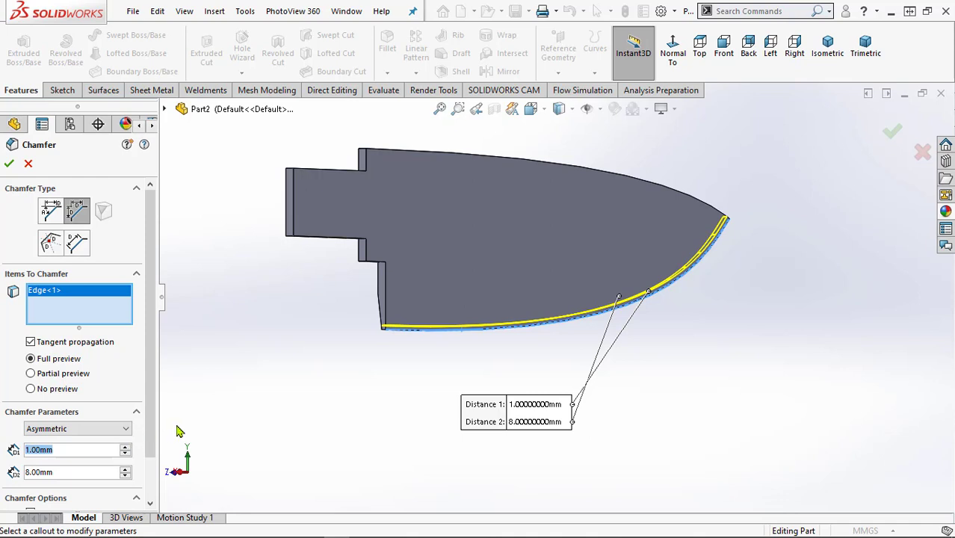
pyautogui.write('8')
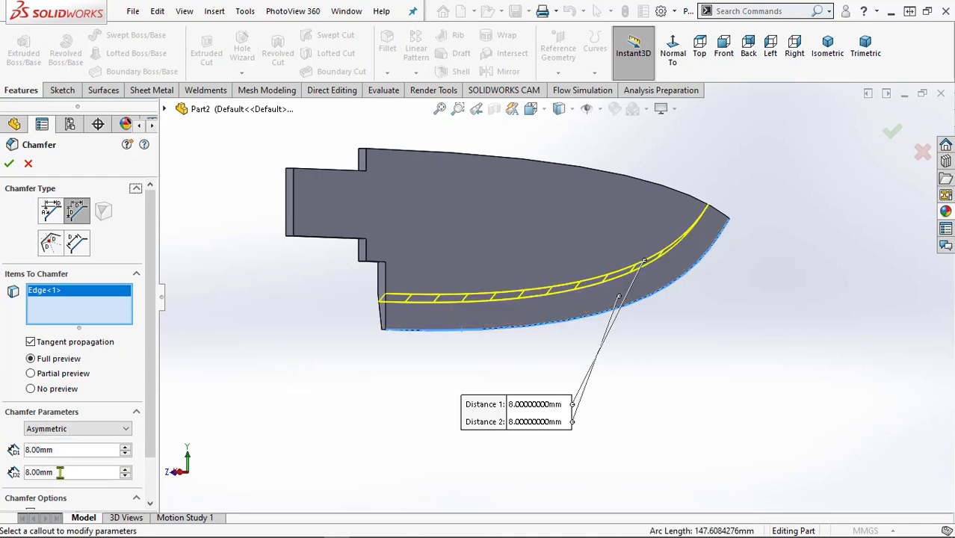
pyautogui.write('8')
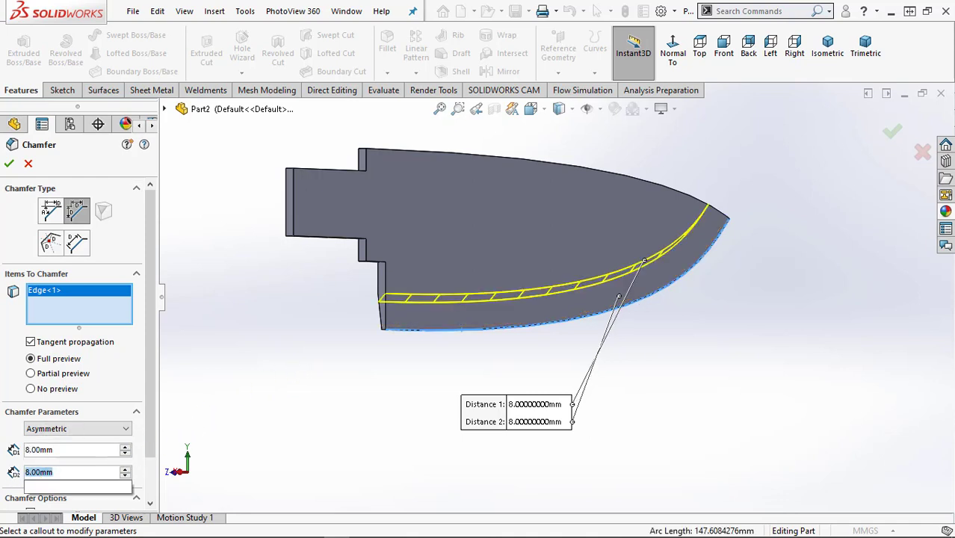
pyautogui.write('1')
pyautogui.press('Return')
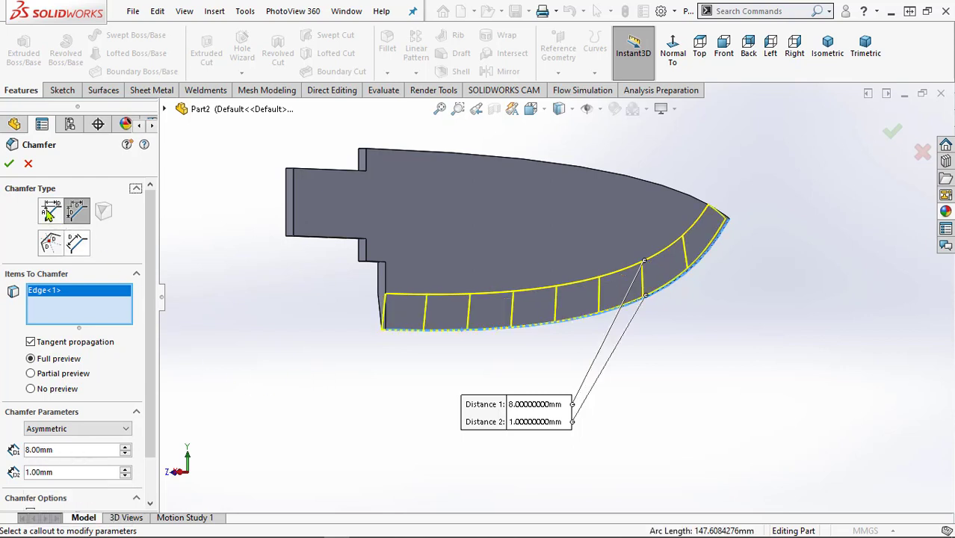
pyautogui.click(9, 165)
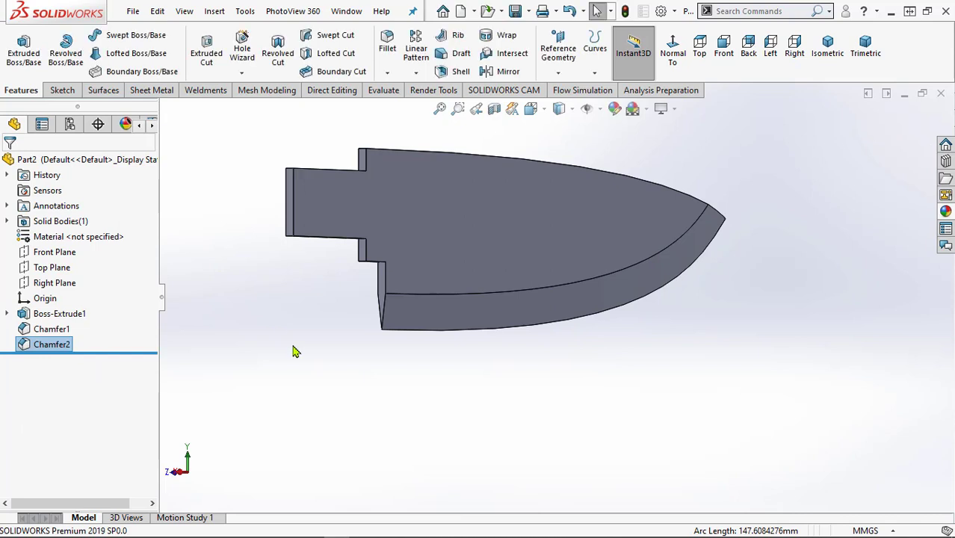
# Create a reference plane parallel to the Front Plane through the midpoint of the short upper edge at the tang's end
pyautogui.moveTo(345, 305); pyautogui.dragTo(395, 283, button='middle')
pyautogui.moveTo(464, 267); pyautogui.dragTo(550, 294, button='middle')
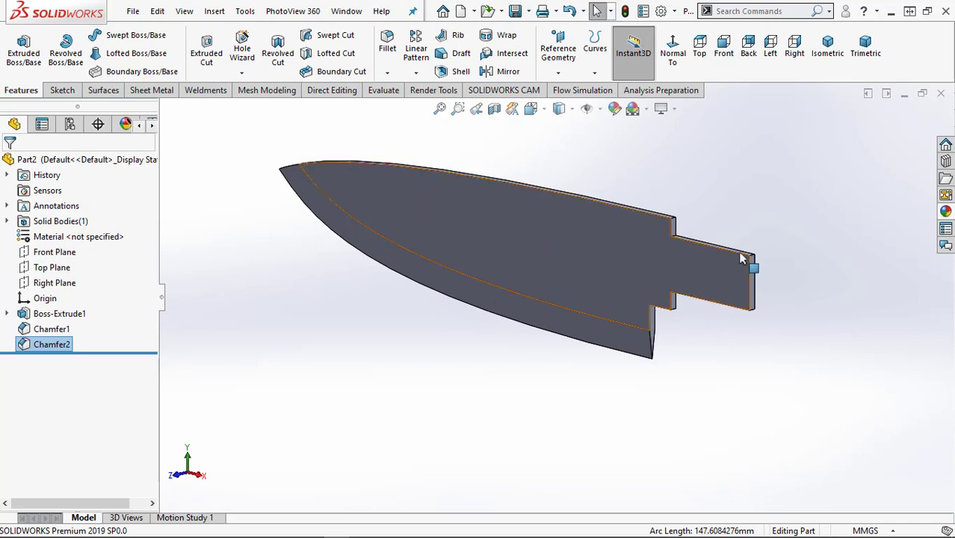
pyautogui.scroll(-2, 788, 231)
pyautogui.scroll(2, 789, 231)
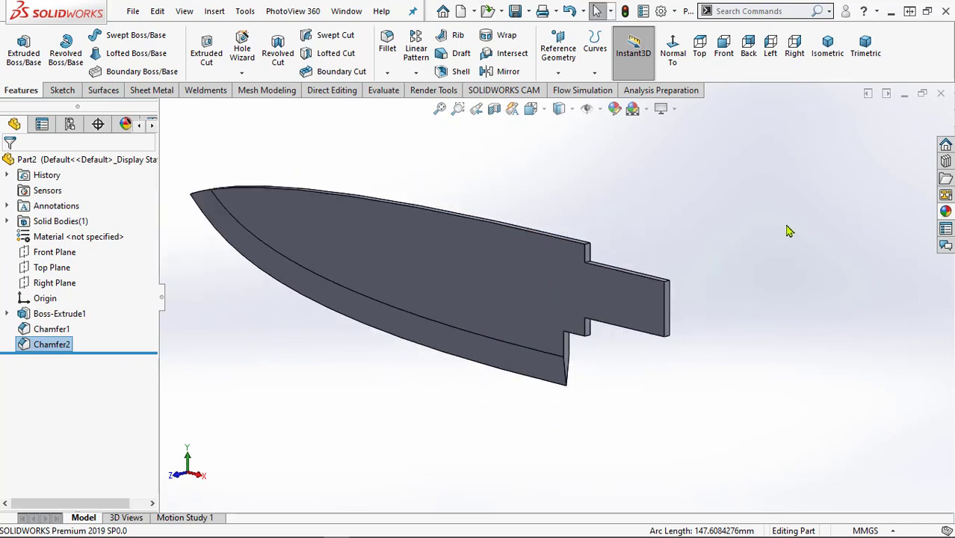
pyautogui.click(788, 231)
pyautogui.click(559, 75)
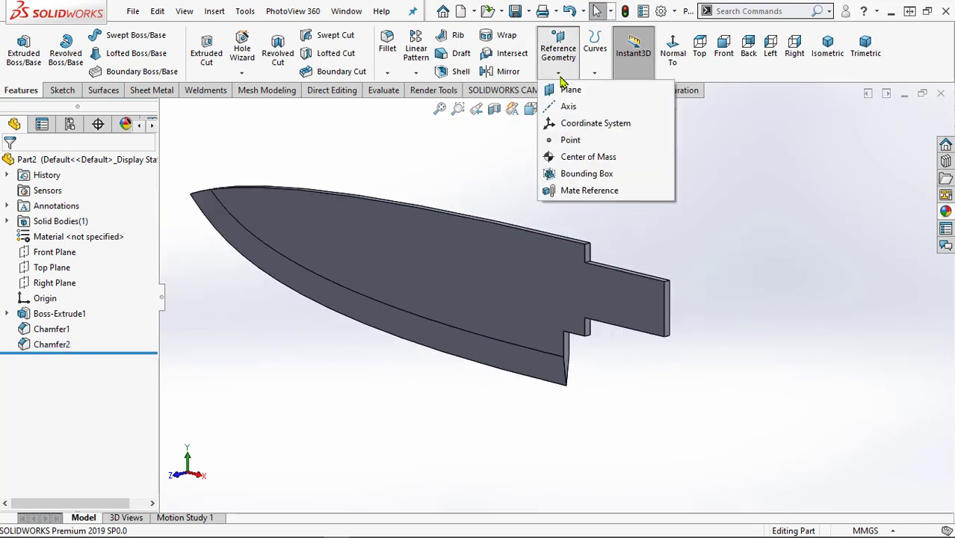
pyautogui.click(565, 89)
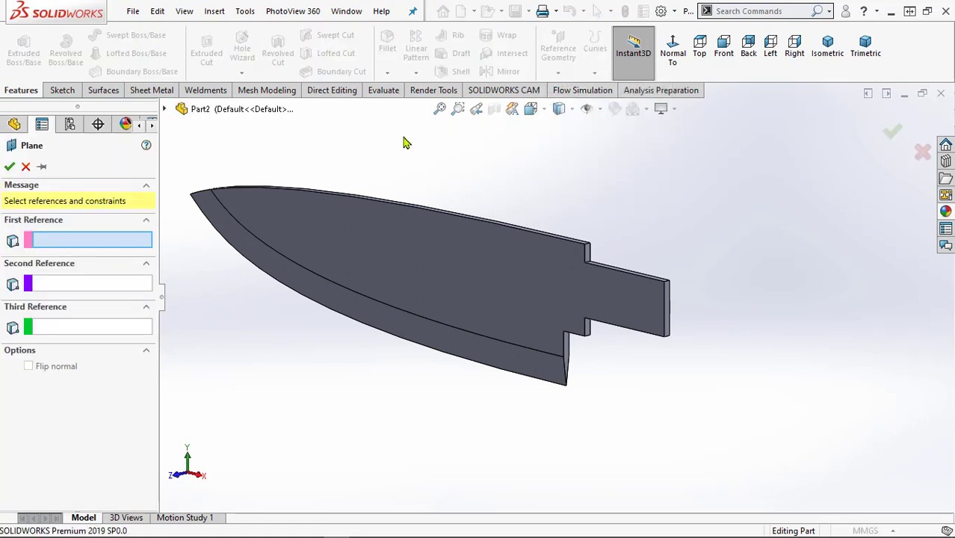
pyautogui.click(164, 110)
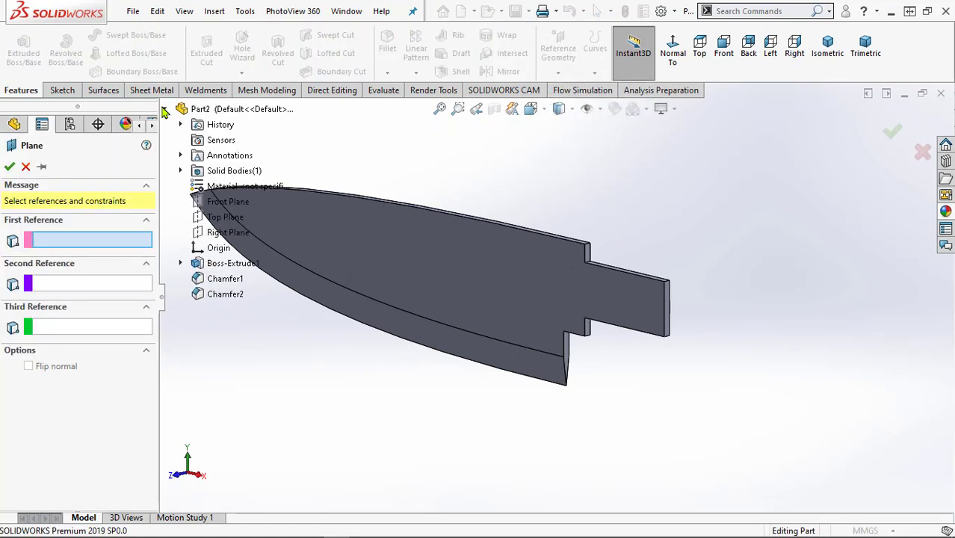
pyautogui.click(224, 202)
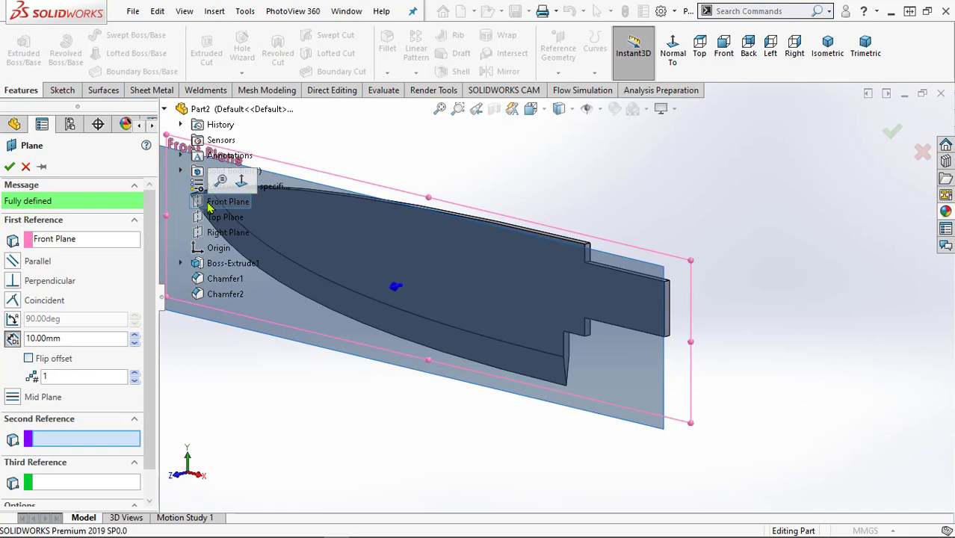
pyautogui.moveTo(448, 435); pyautogui.dragTo(412, 427, button='middle')
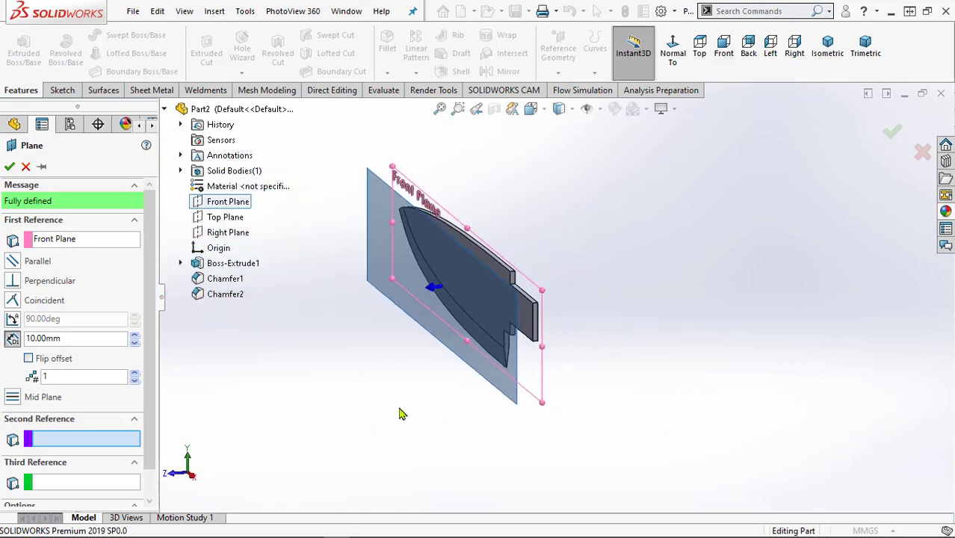
pyautogui.scroll(-6, 524, 350)
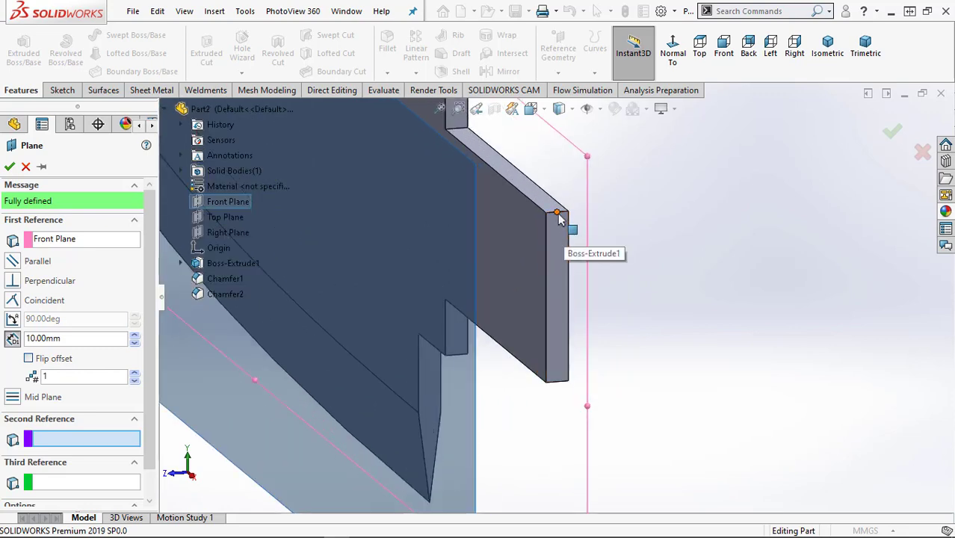
pyautogui.click(558, 215)
pyautogui.moveTo(627, 299); pyautogui.dragTo(639, 334, button='middle')
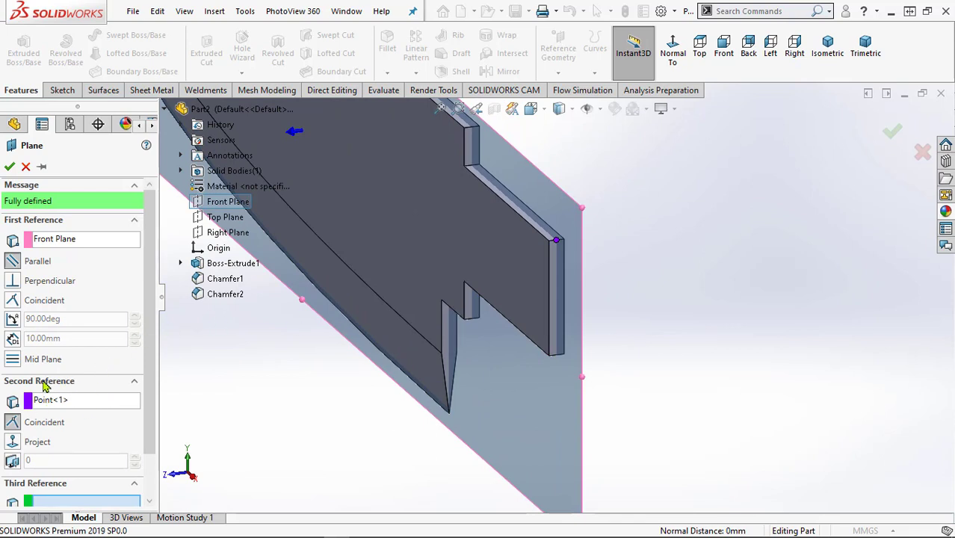
pyautogui.click(11, 168)
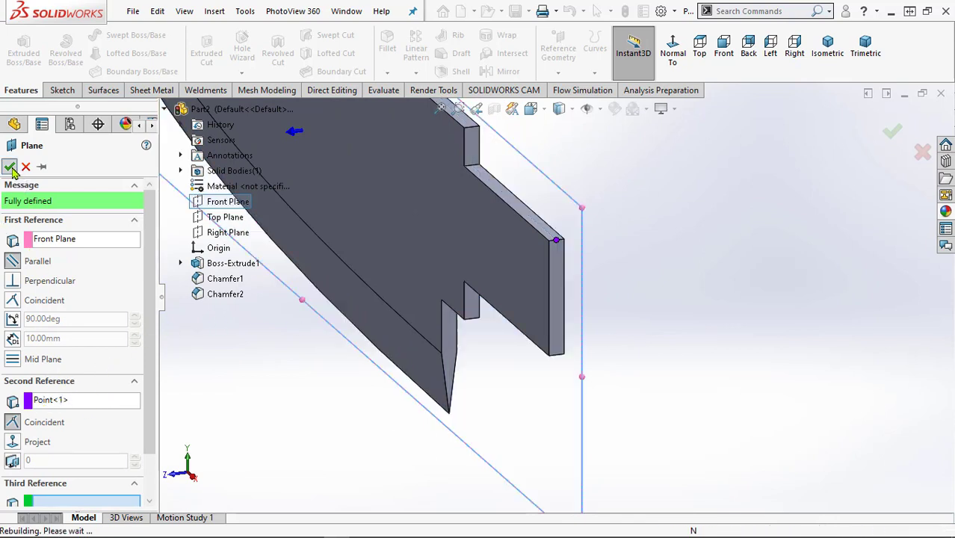
# Start a sketch on the new reference plane in the middle of the blade's thickness
pyautogui.press('f')
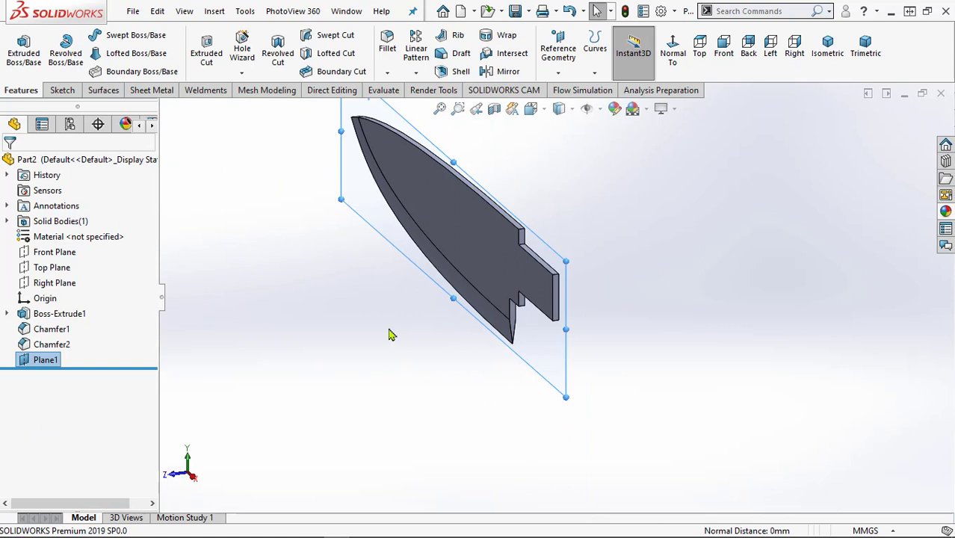
pyautogui.click(349, 167)
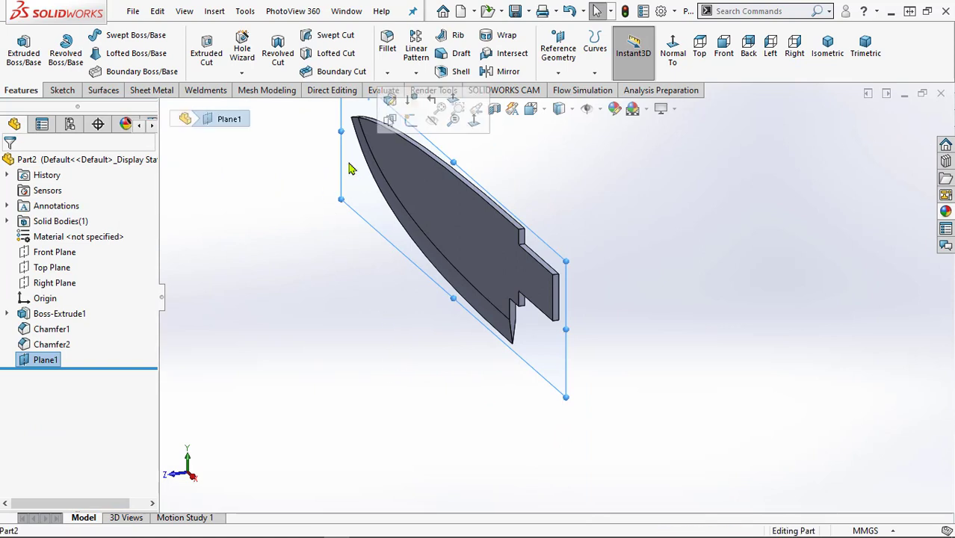
pyautogui.click(411, 121)
pyautogui.scroll(-5, 757, 294)
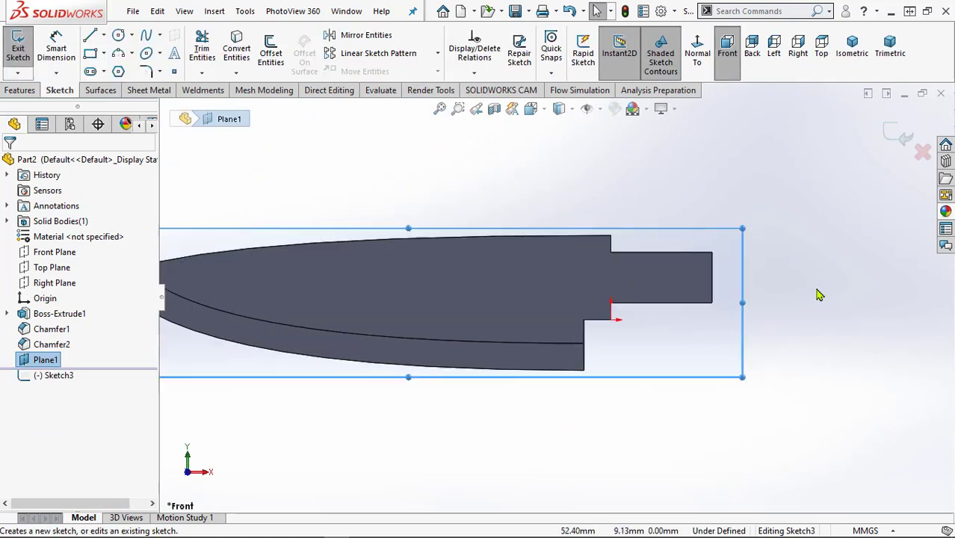
pyautogui.scroll(-4, 792, 284)
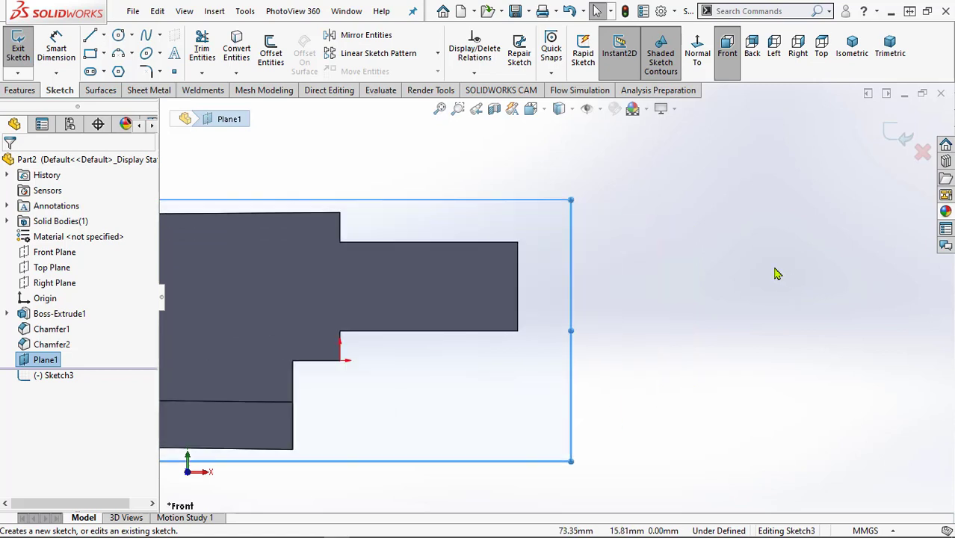
# Draw a horizontal line about 30 mm long just above the tang, starting on the blade's upper shoulder edge
pyautogui.click(90, 38)
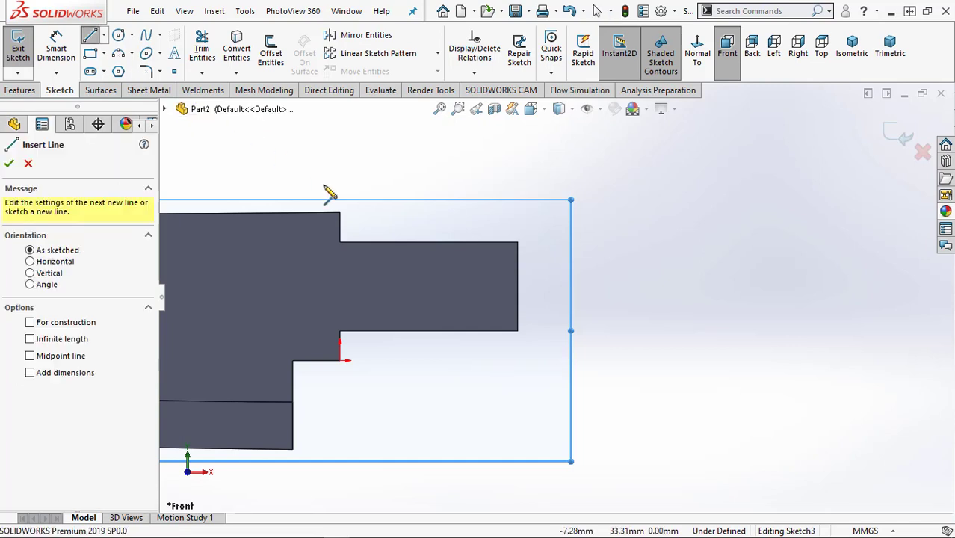
pyautogui.click(340, 226)
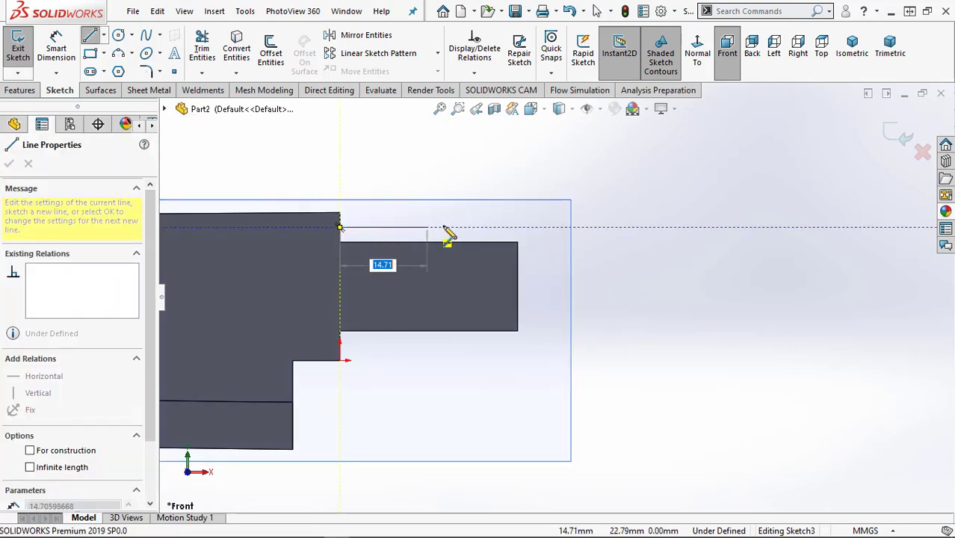
pyautogui.click(522, 226)
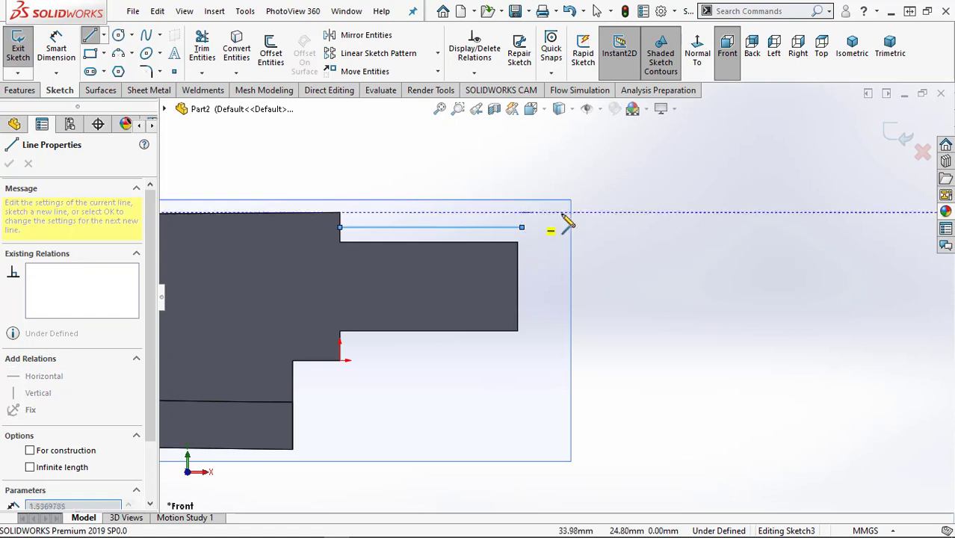
pyautogui.scroll(3, 586, 228)
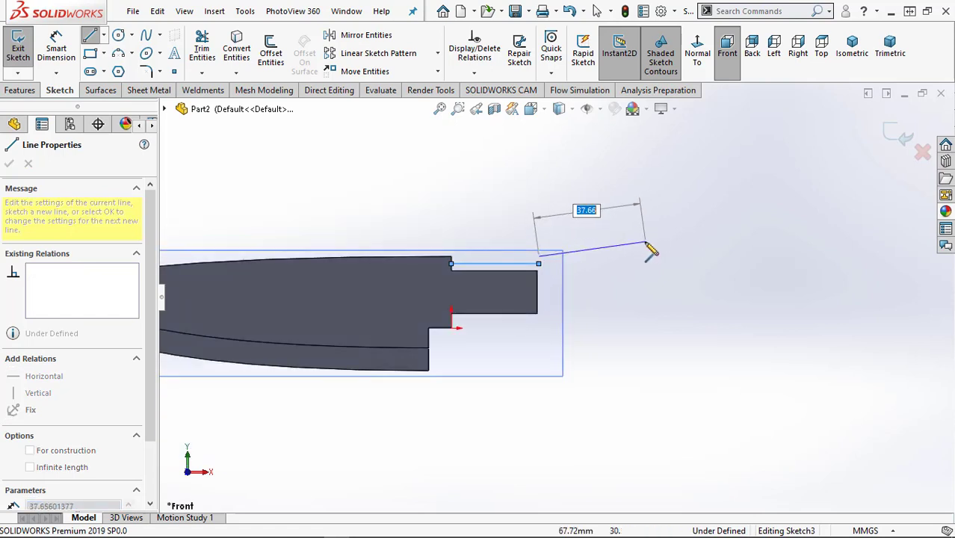
pyautogui.press('Escape')
pyautogui.scroll(-2, 582, 263)
pyautogui.press('Escape')
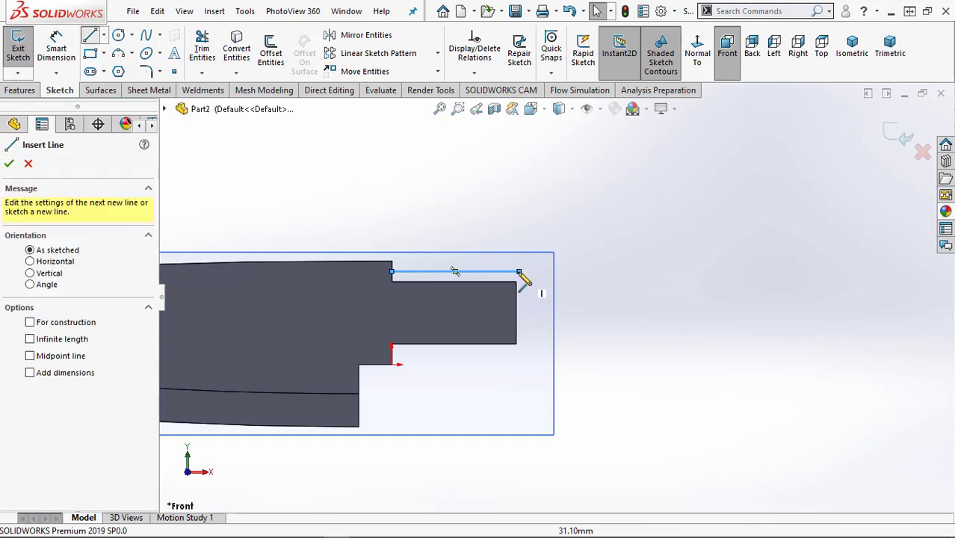
# From the horizontal line's free end, draw a vertical line about 3 mm upward and a slightly rising line about 79 mm long away from the blade
pyautogui.click(520, 271)
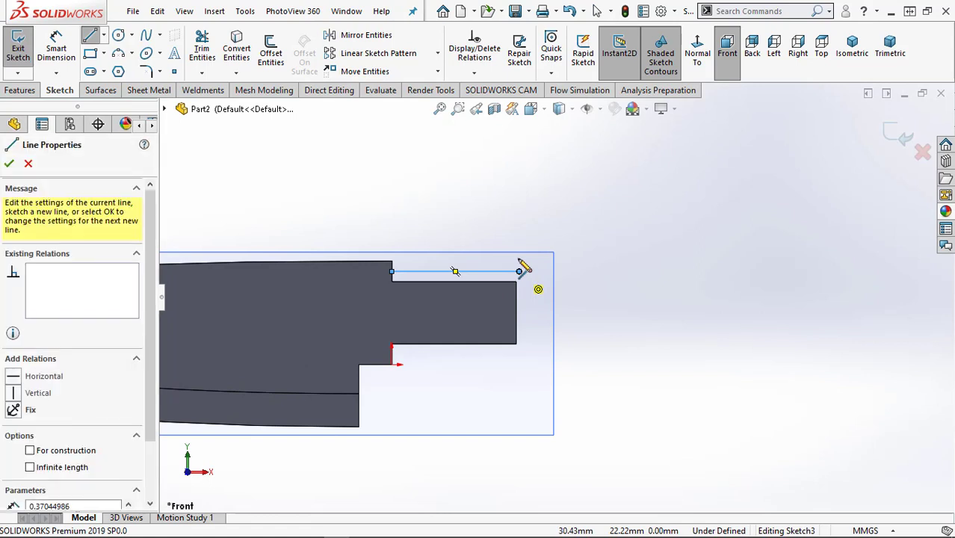
pyautogui.click(521, 271)
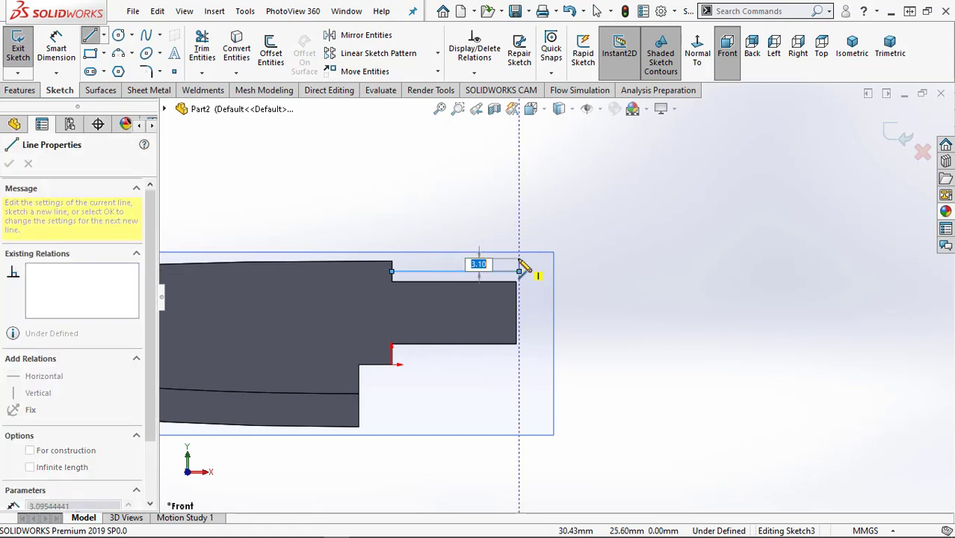
pyautogui.press('Return')
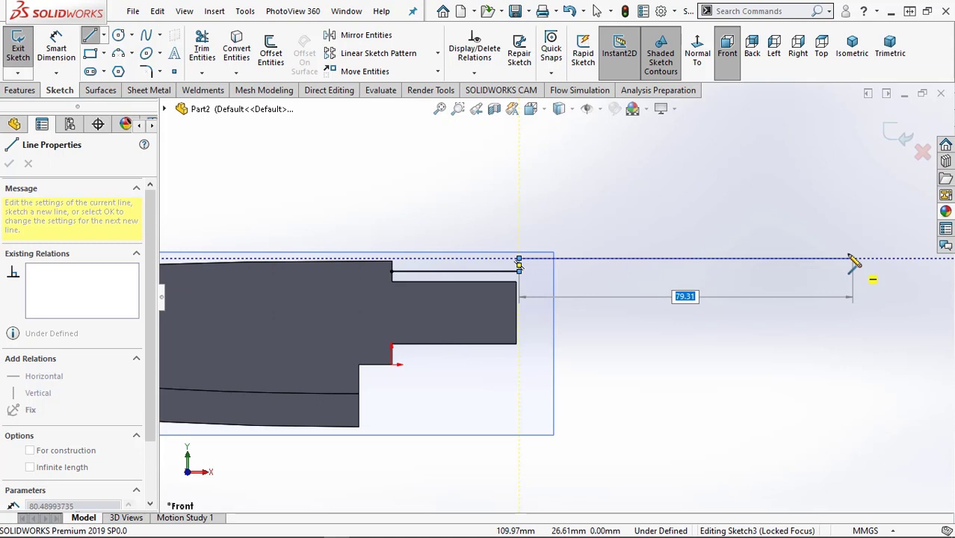
pyautogui.click(849, 254)
pyautogui.press('Escape')
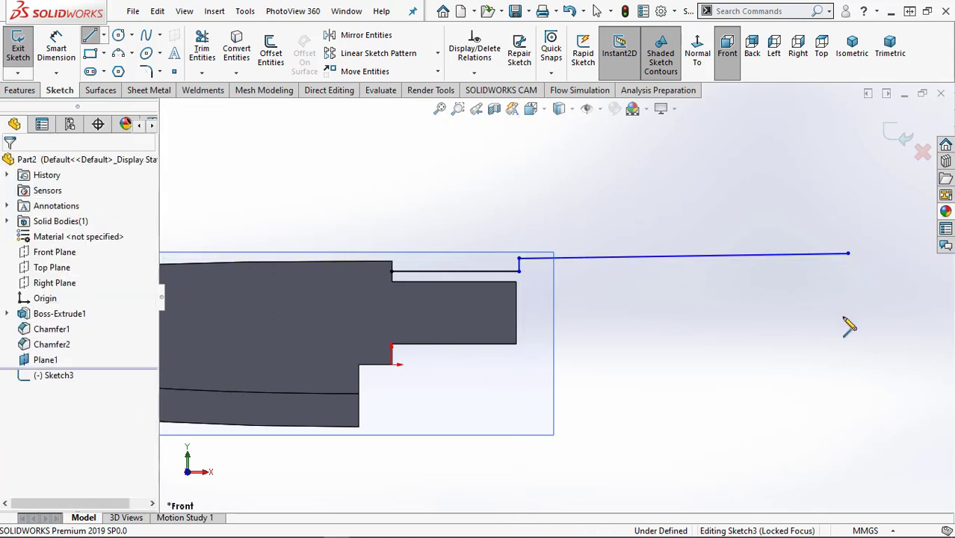
# Make the long, slightly rising upper line of the handle profile horizontal
pyautogui.press('Escape')
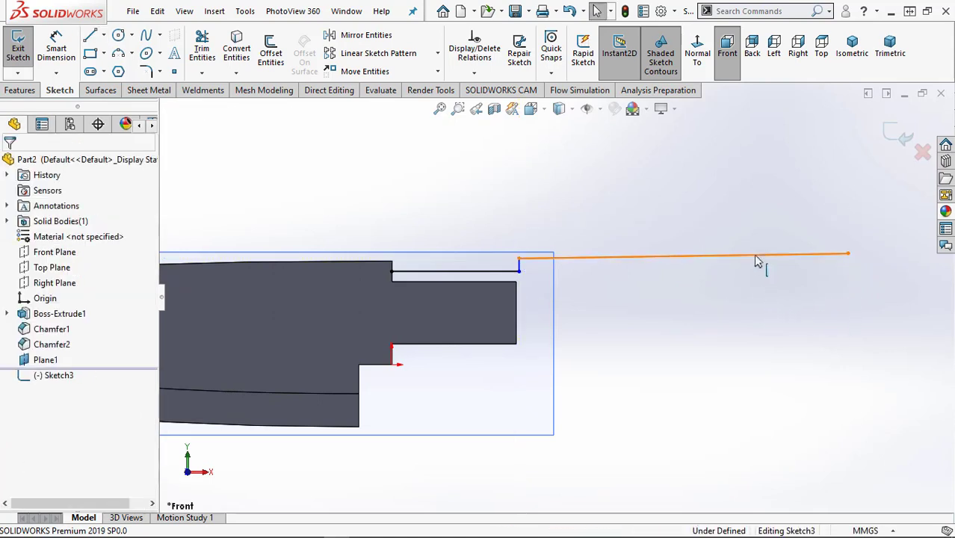
pyautogui.click(757, 261)
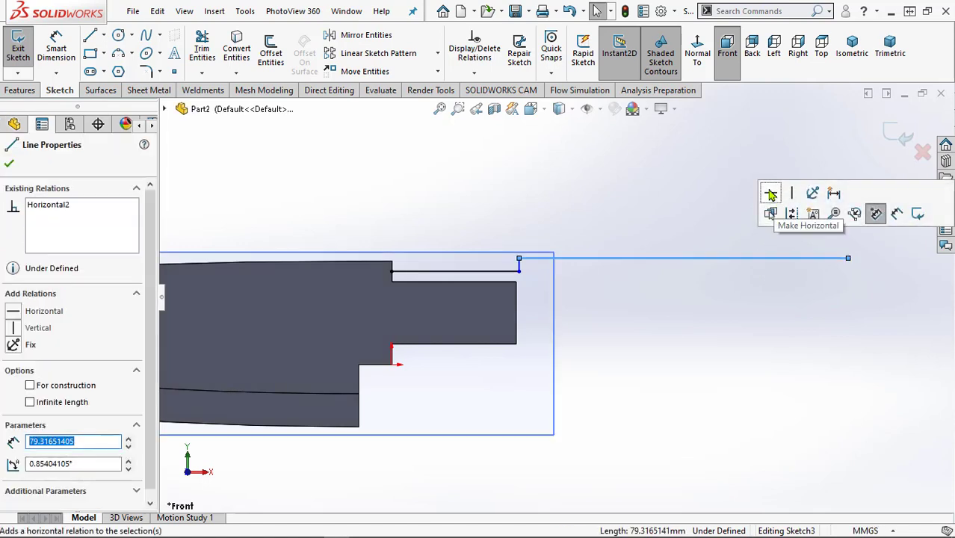
pyautogui.click(458, 276)
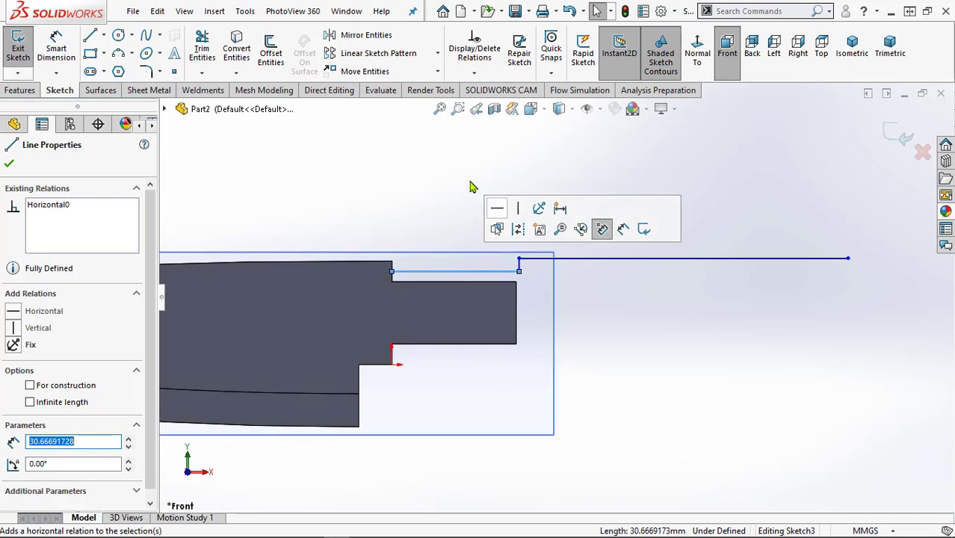
pyautogui.press('Escape')
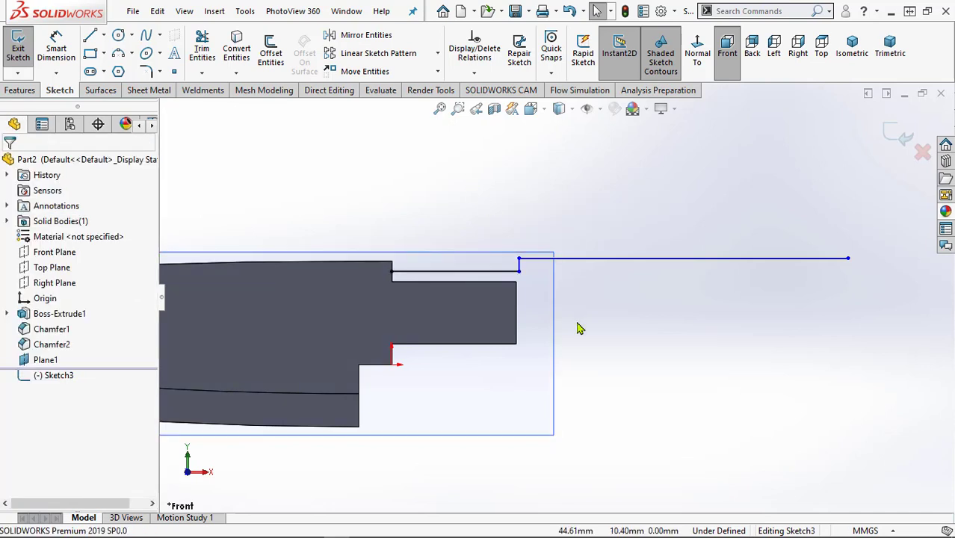
# Draw a horizontal centerline from the midpoint of the tang's end edge to directly below the long line's free end
pyautogui.scroll(3, 577, 329)
pyautogui.scroll(-2, 633, 321)
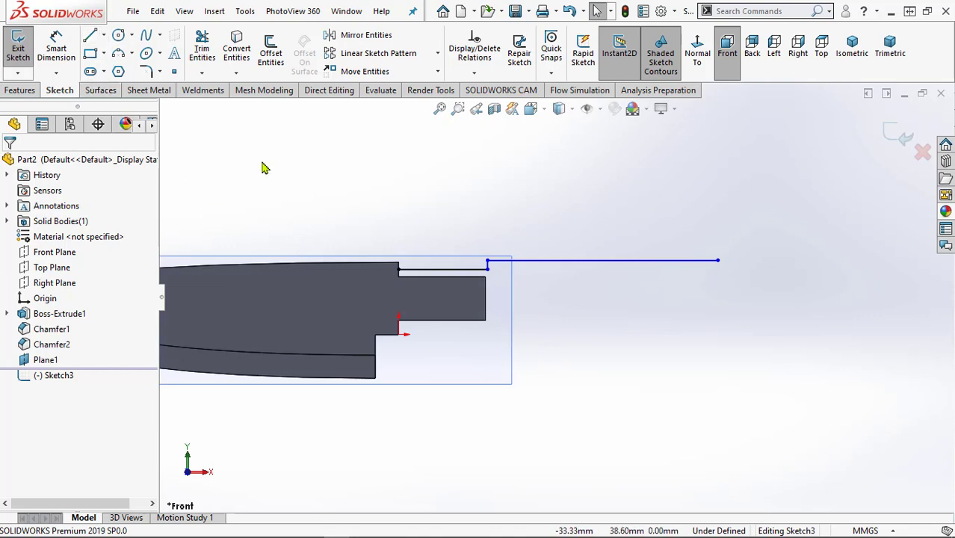
pyautogui.click(104, 35)
pyautogui.click(127, 71)
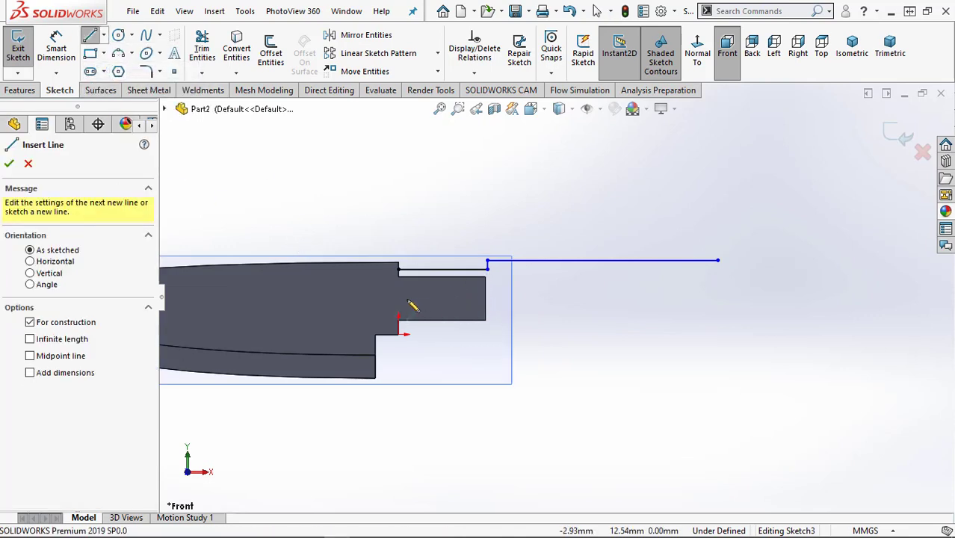
pyautogui.click(485, 298)
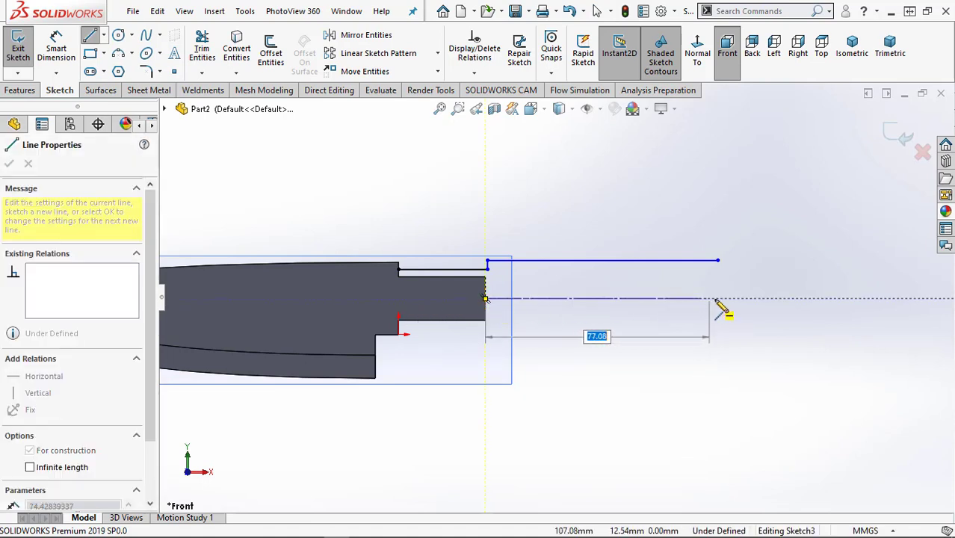
pyautogui.click(718, 299)
pyautogui.press('Escape')
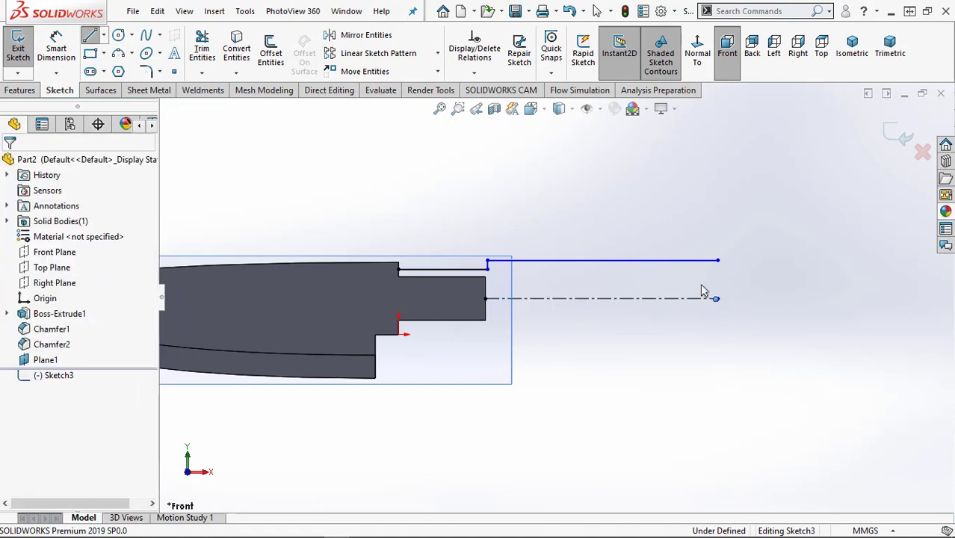
# Draw a vertical line about 13 mm long from the long upper line's free end down to the centerline's endpoint
pyautogui.click(159, 36)
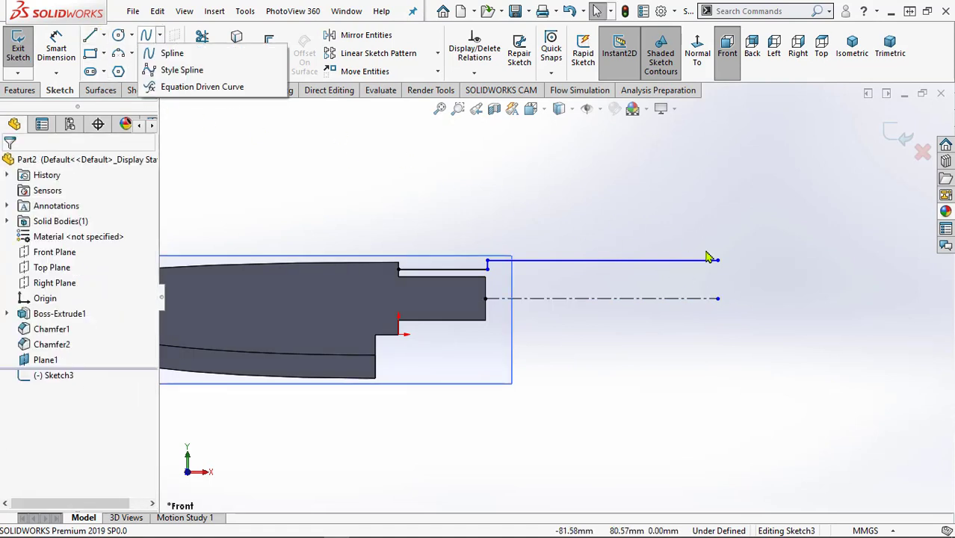
pyautogui.click(104, 35)
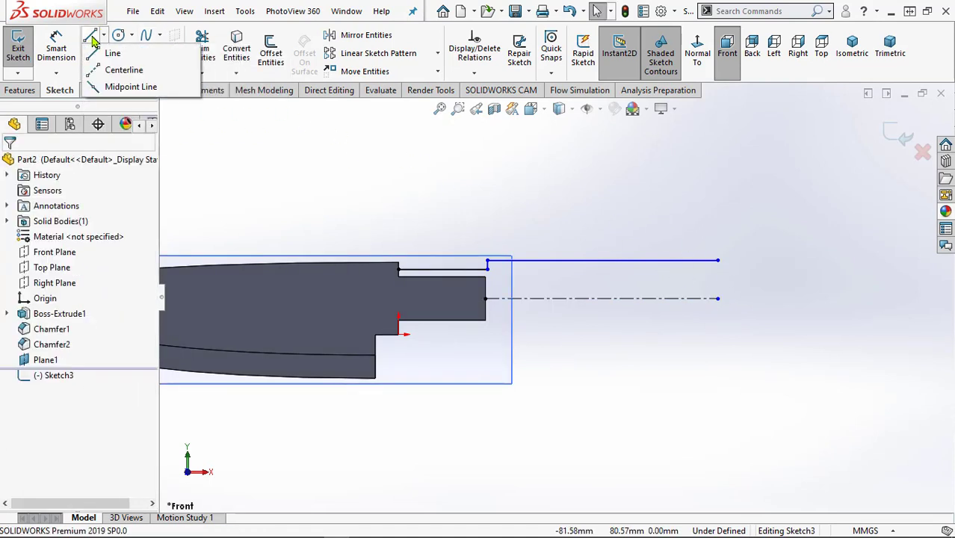
pyautogui.click(91, 39)
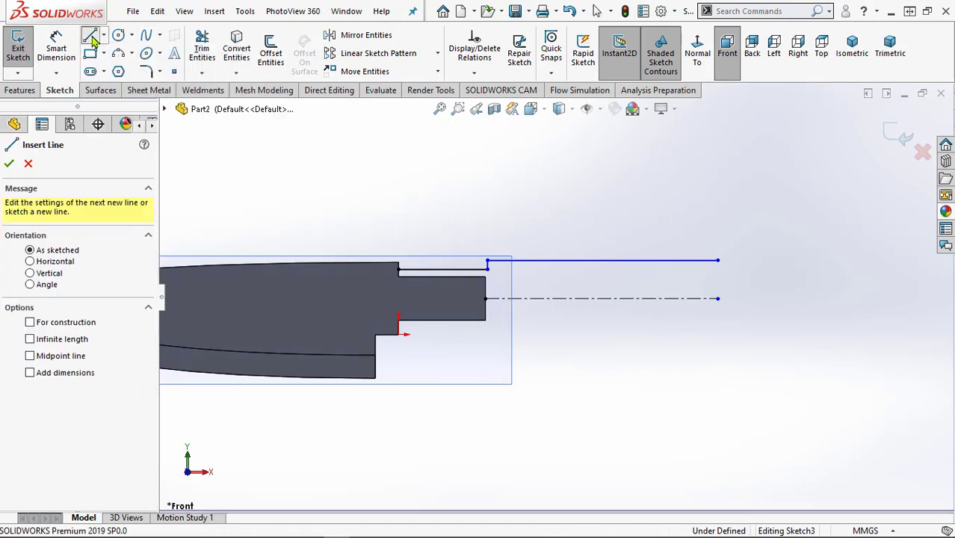
pyautogui.click(718, 262)
pyautogui.click(718, 299)
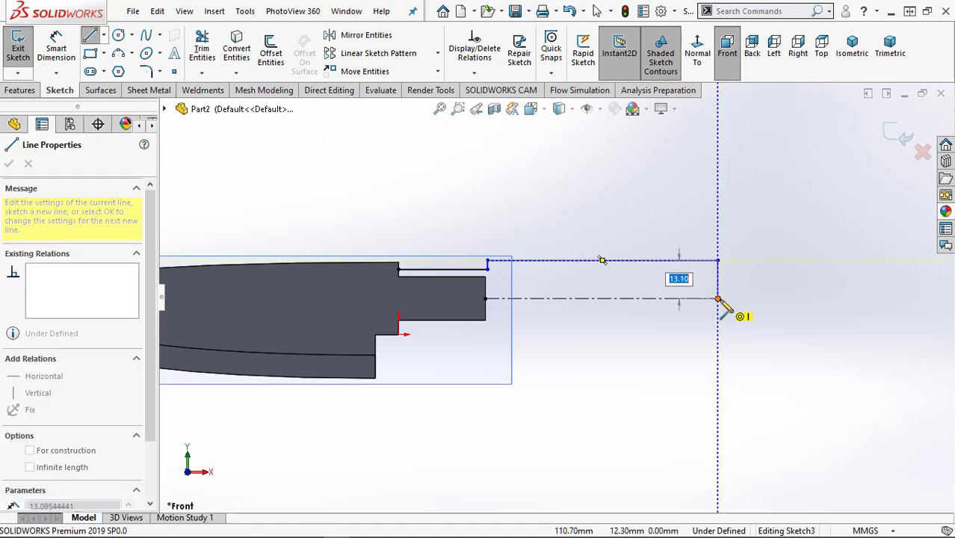
pyautogui.click(718, 299)
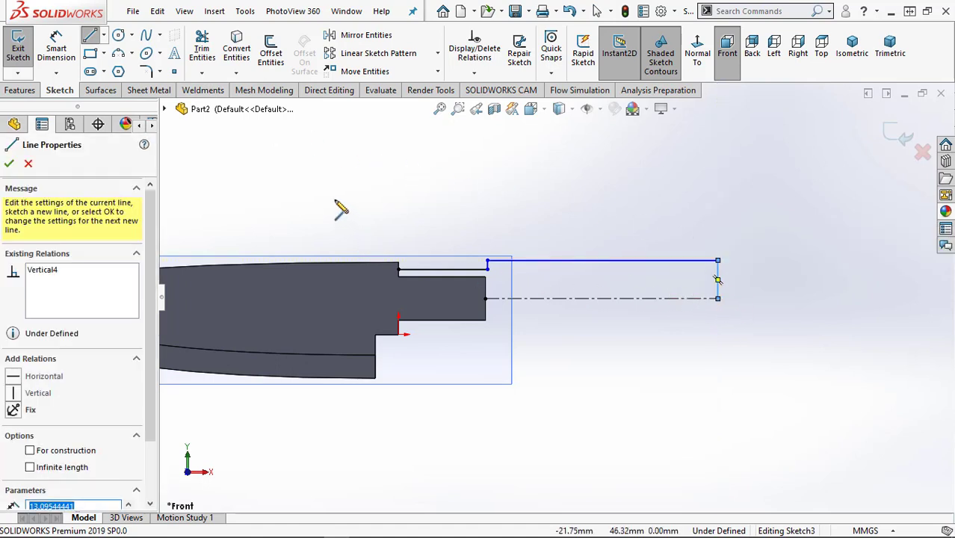
# Draw a 10 mm vertical line down the blade's shoulder from the short upper line's start to the centerline's level
pyautogui.scroll(-3, 478, 348)
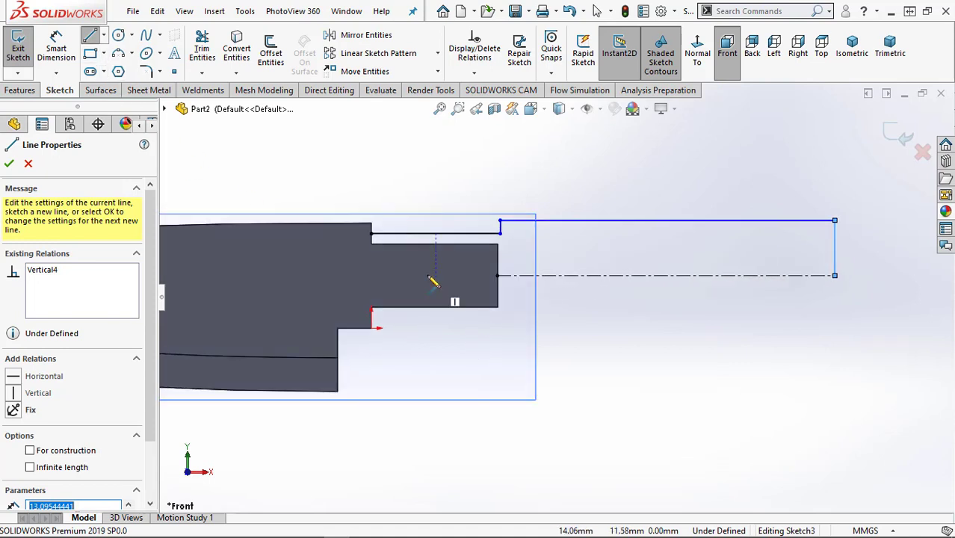
pyautogui.click(372, 234)
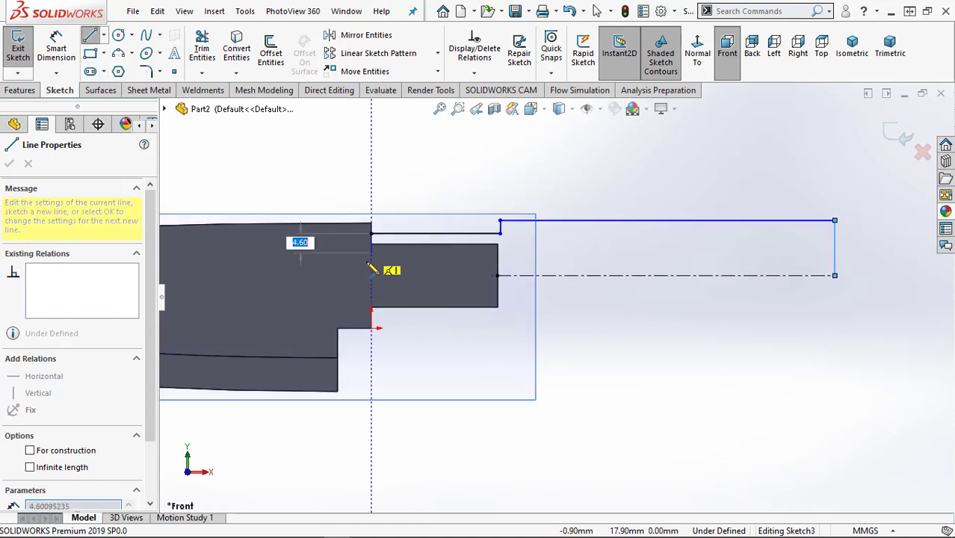
pyautogui.click(373, 275)
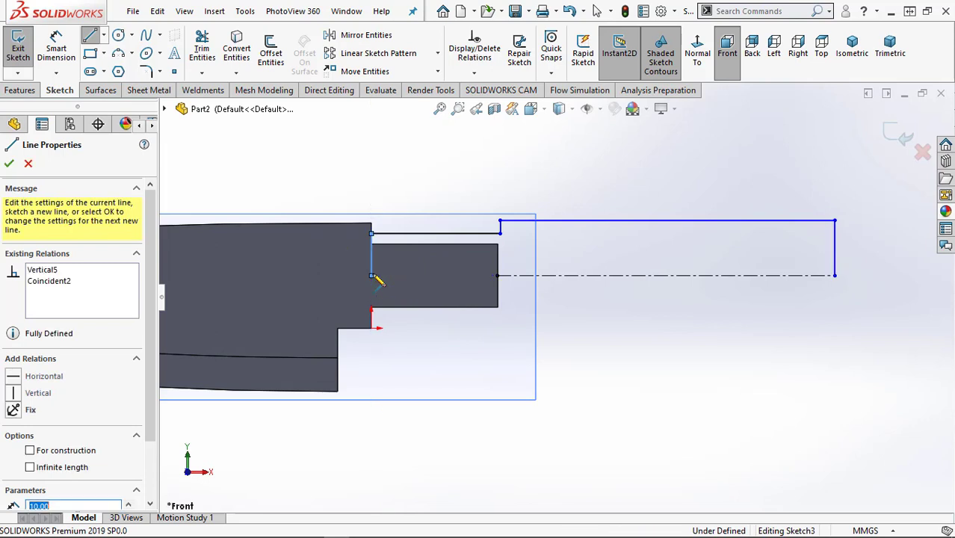
pyautogui.press('Escape')
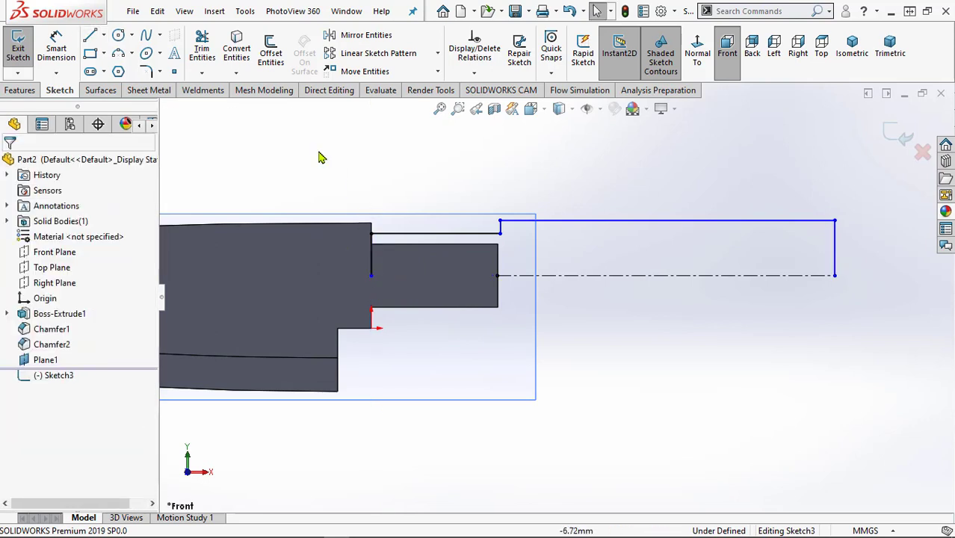
# Extend the centerline through the tang to the vertical line at the blade's shoulder
pyautogui.click(201, 75)
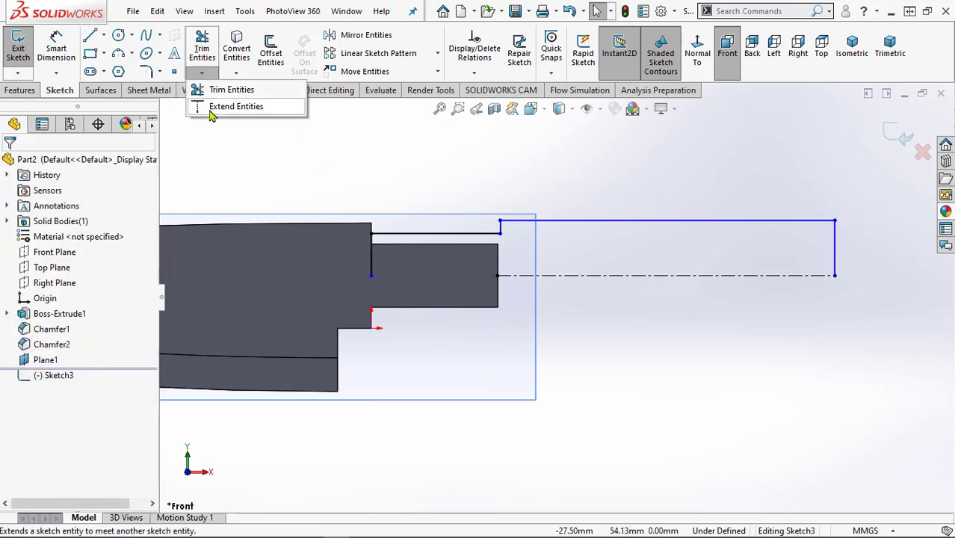
pyautogui.click(217, 106)
pyautogui.click(521, 283)
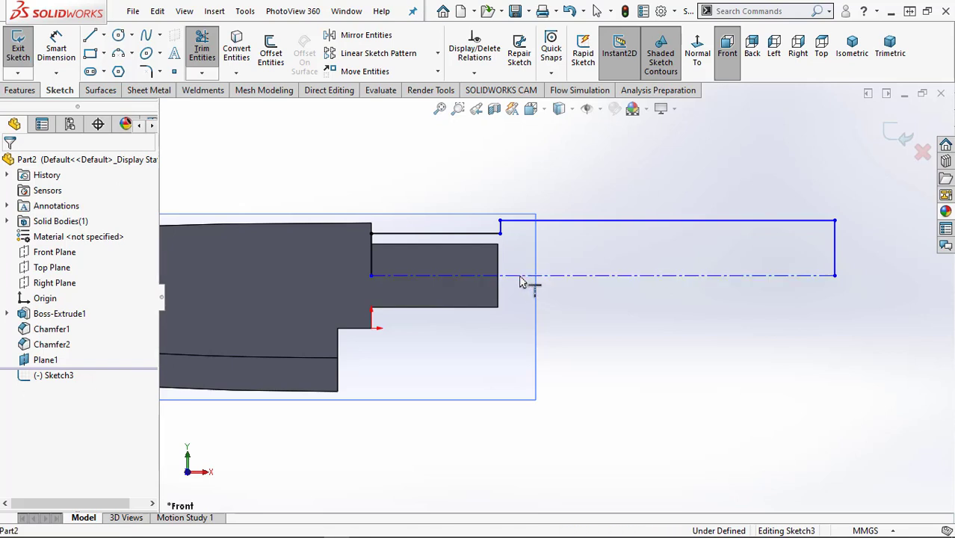
pyautogui.press('Escape')
# Dimension the long upper line of the handle profile to 100 mm
pyautogui.scroll(1, 514, 178)
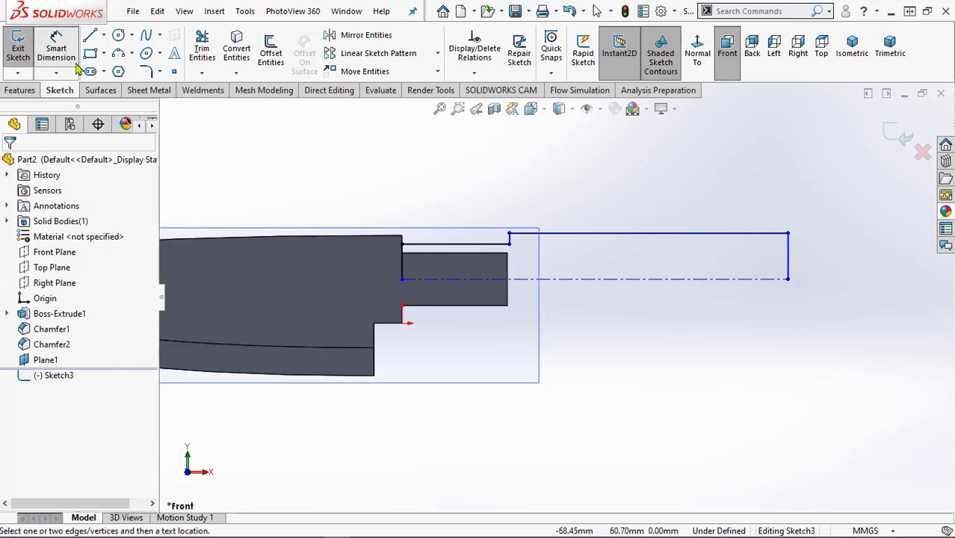
pyautogui.click(56, 46)
pyautogui.click(606, 234)
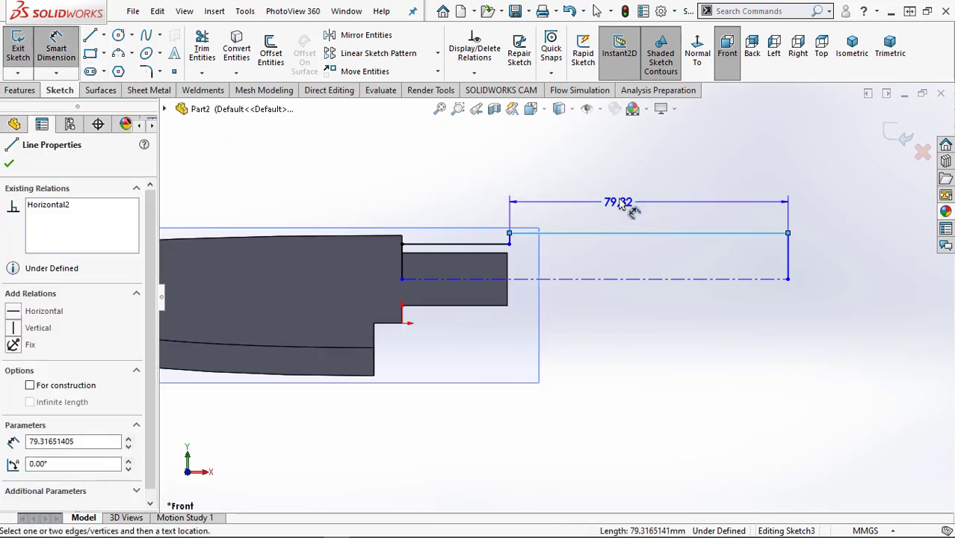
pyautogui.click(620, 196)
pyautogui.write('100')
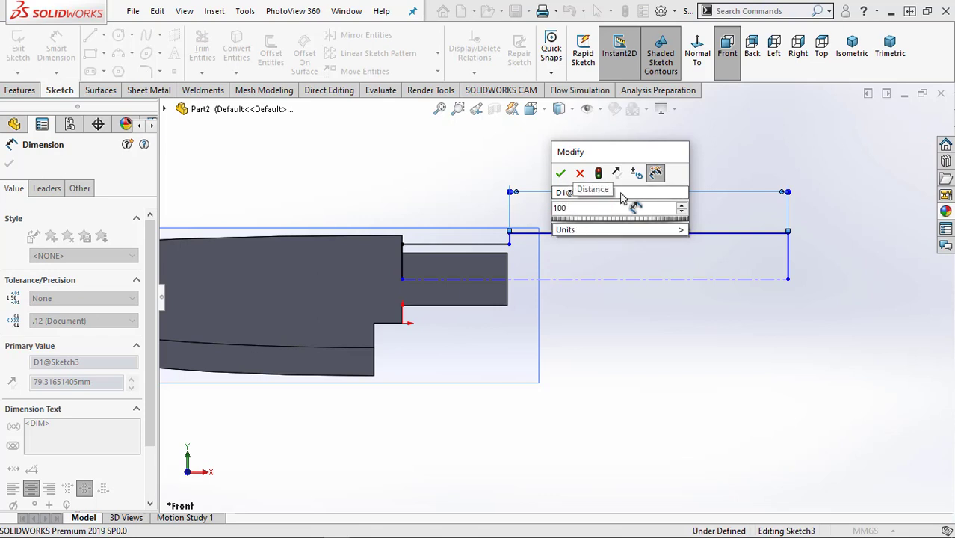
pyautogui.press('Return')
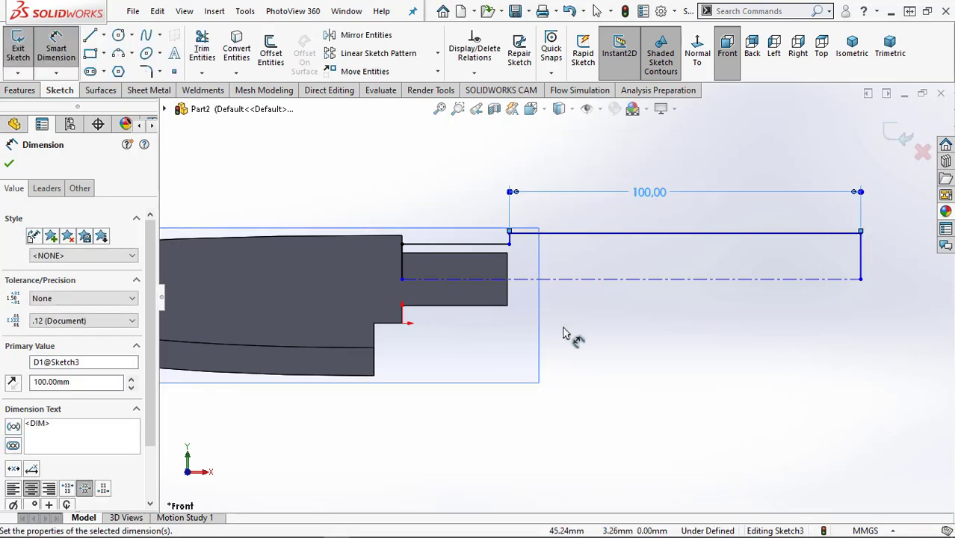
# Dimension the short horizontal line above the tang to 20 mm
pyautogui.click(455, 244)
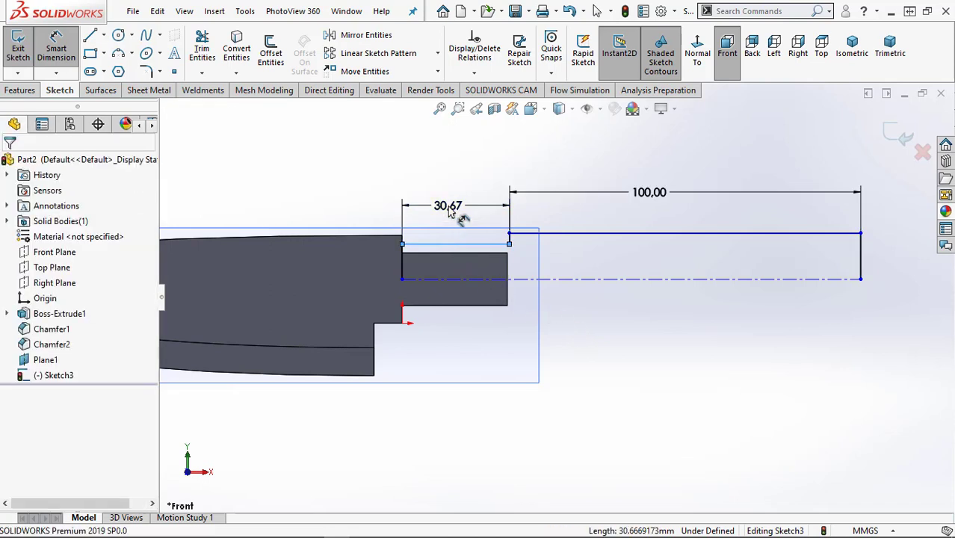
pyautogui.click(449, 219)
pyautogui.write('20')
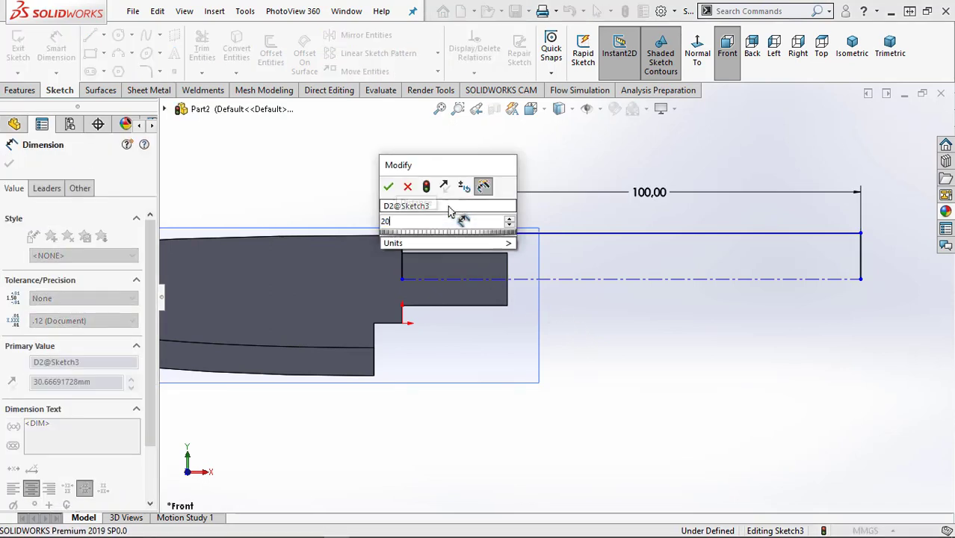
pyautogui.press('Return')
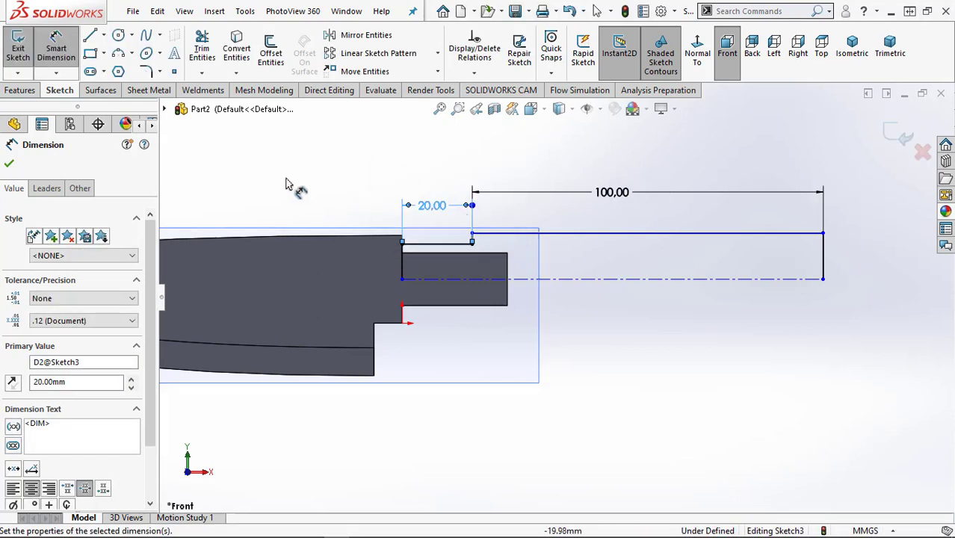
# Revolve the automatically closed handle profile 360° around the centerline as a separate body, without merging it with the blade
pyautogui.click(23, 91)
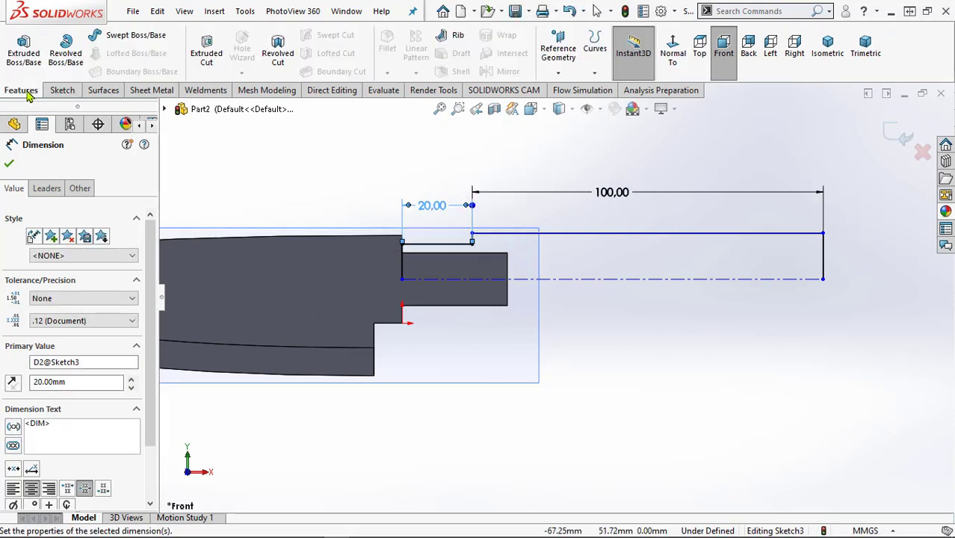
pyautogui.click(66, 54)
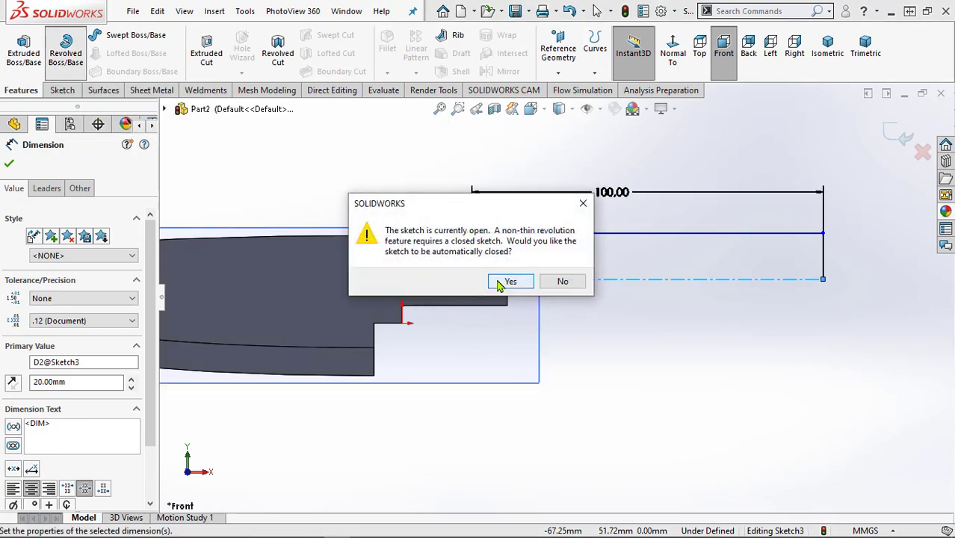
pyautogui.click(509, 282)
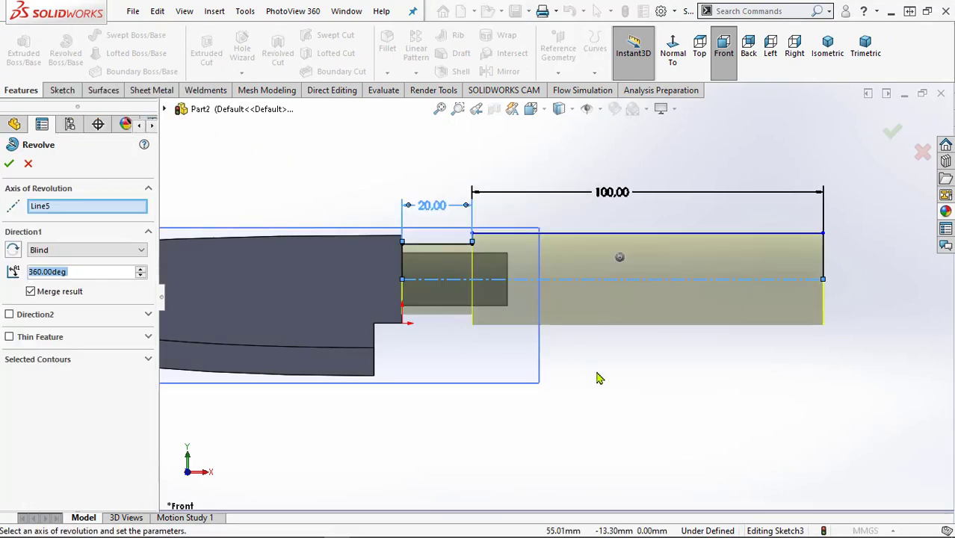
pyautogui.scroll(3, 597, 378)
pyautogui.moveTo(600, 378); pyautogui.dragTo(555, 421, button='middle')
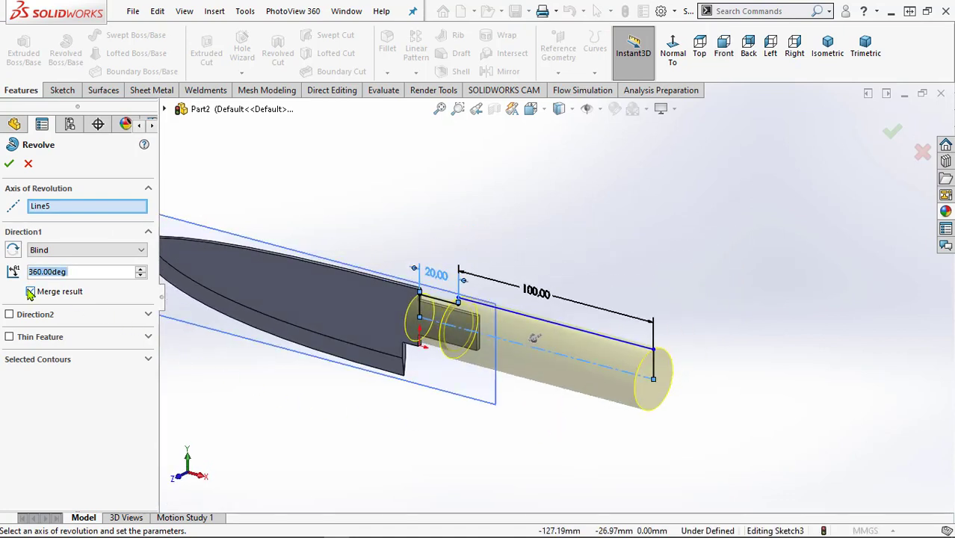
pyautogui.click(9, 165)
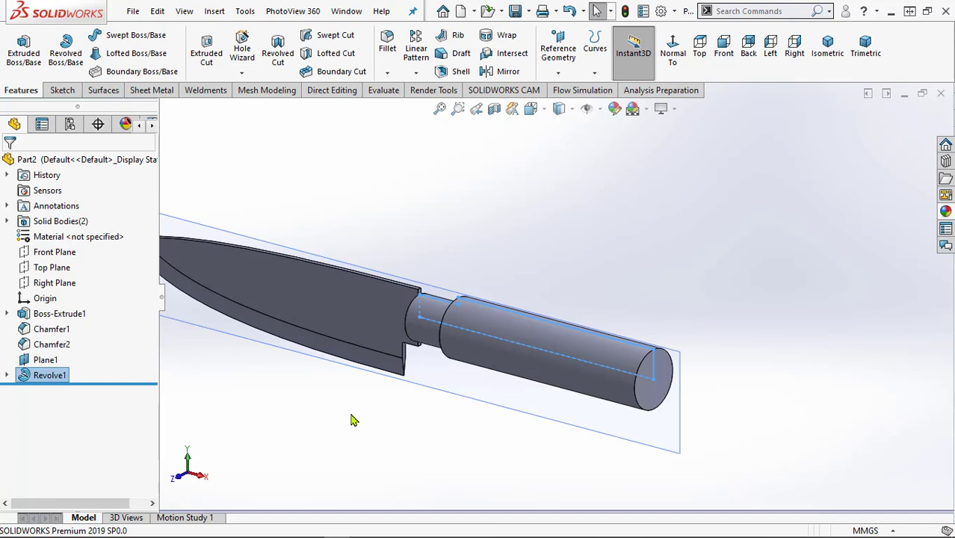
# Examine the joint between the blade's shoulder and the narrow front section of the handle
pyautogui.press('f')
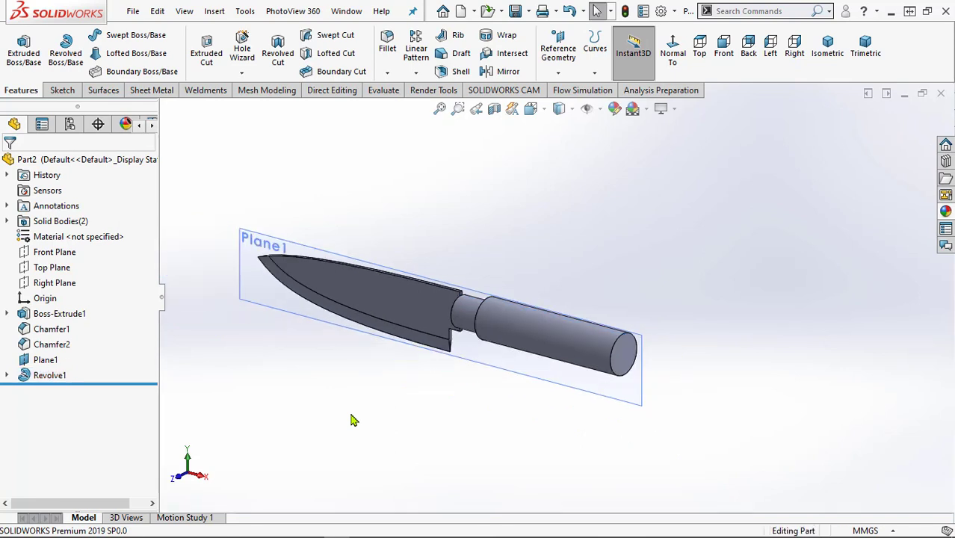
pyautogui.moveTo(404, 418); pyautogui.dragTo(494, 397, button='middle')
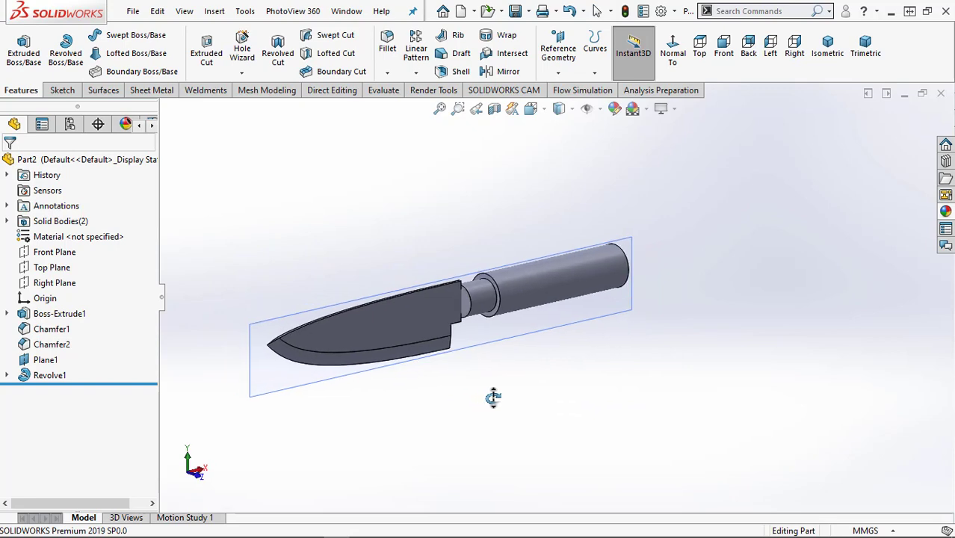
pyautogui.scroll(-3, 454, 296)
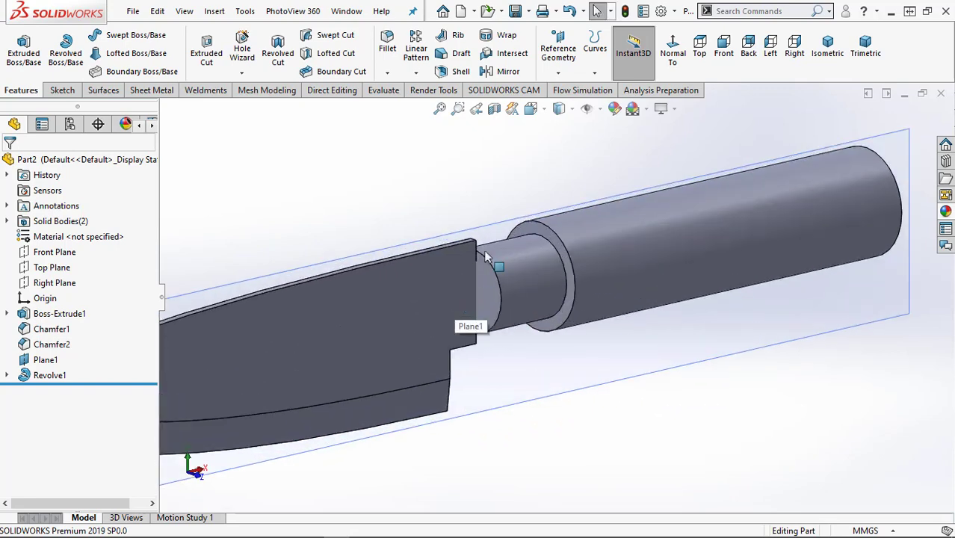
pyautogui.scroll(-5, 493, 299)
pyautogui.scroll(2, 497, 299)
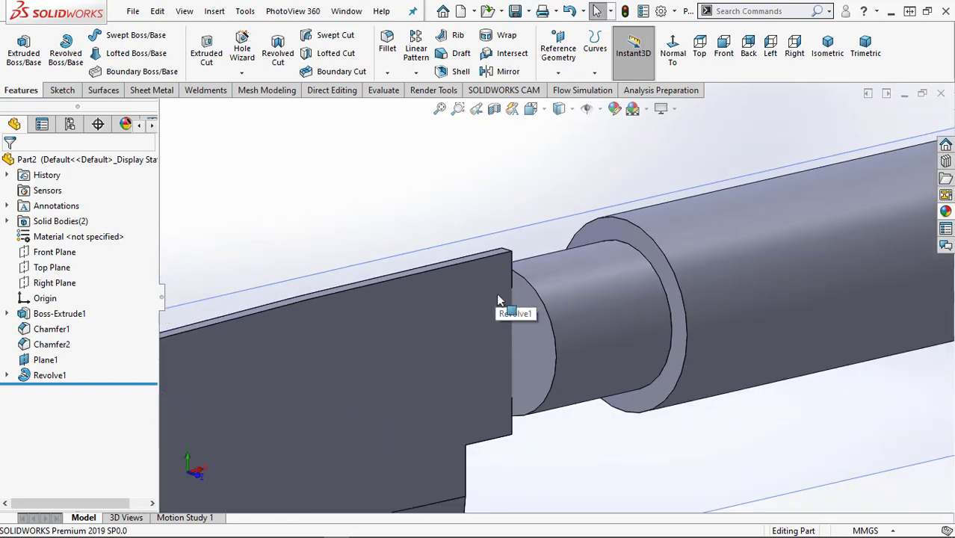
# Start a sketch on the handle's ring-shaped step face and convert its outer and inner circular edges into sketch circles
pyautogui.scroll(4, 523, 351)
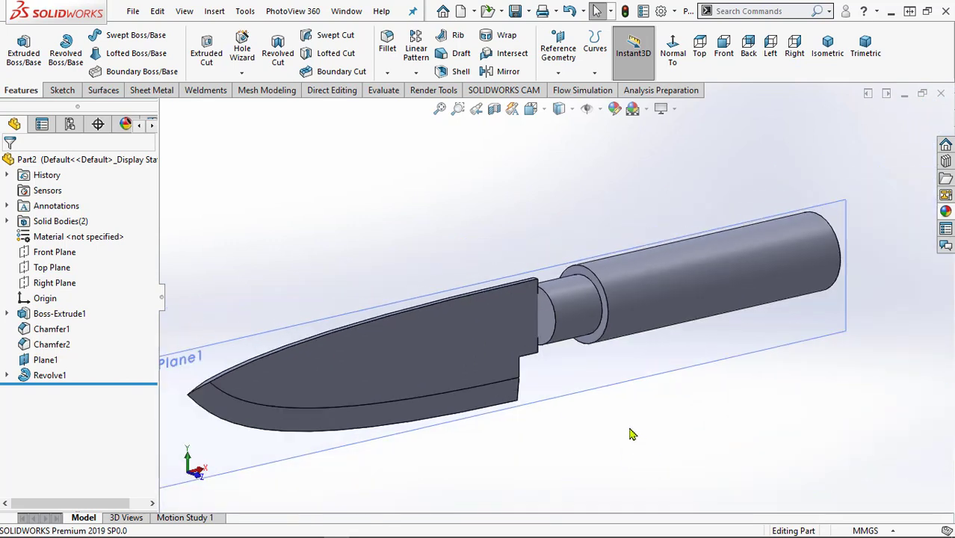
pyautogui.scroll(-2, 631, 433)
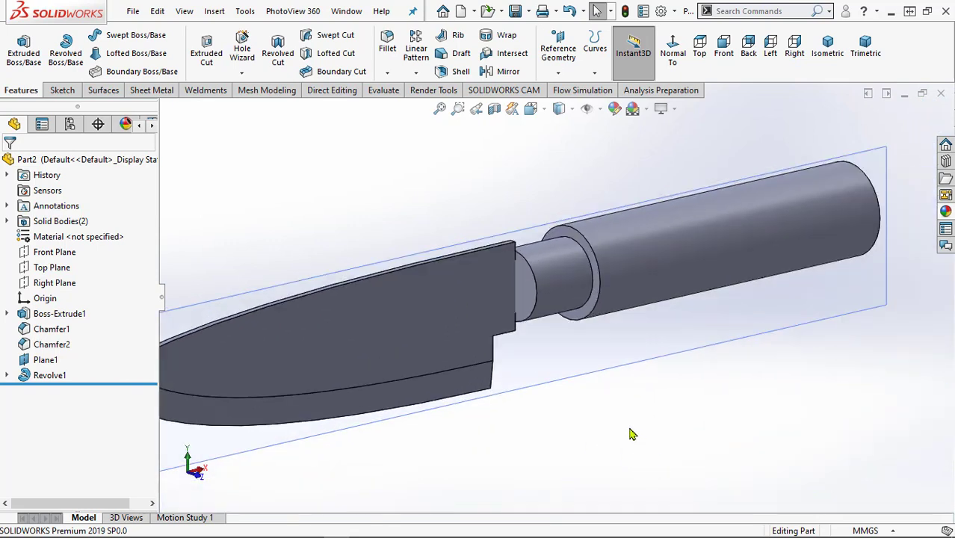
pyautogui.scroll(-3, 572, 269)
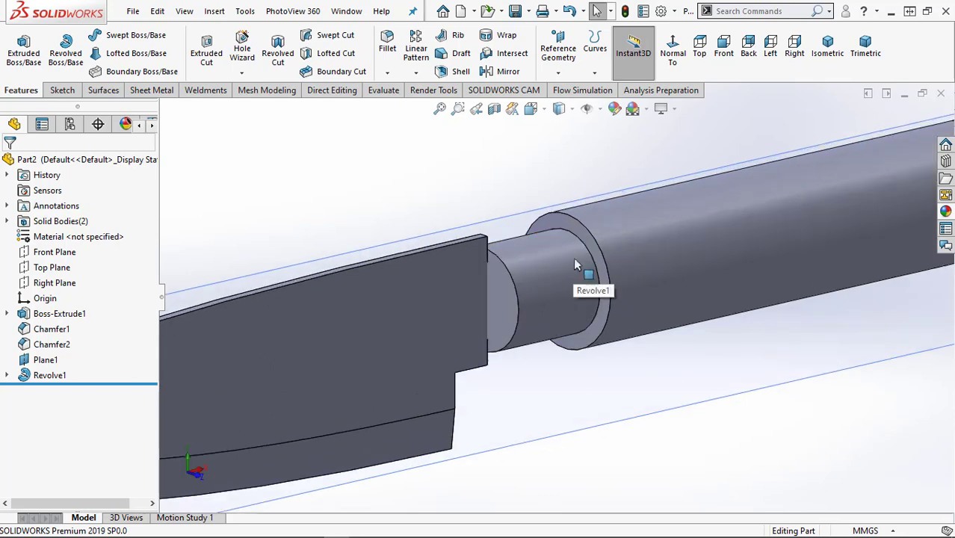
pyautogui.click(579, 231)
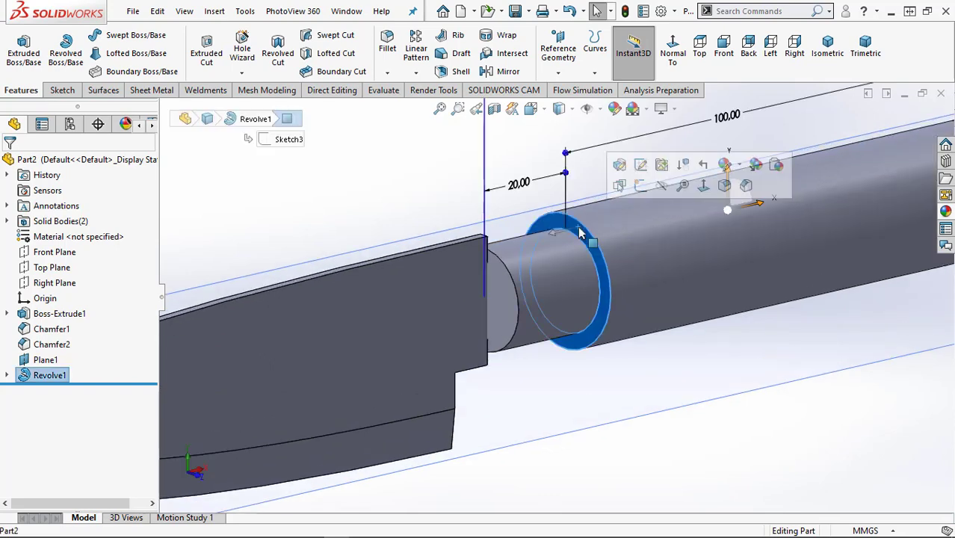
pyautogui.click(640, 184)
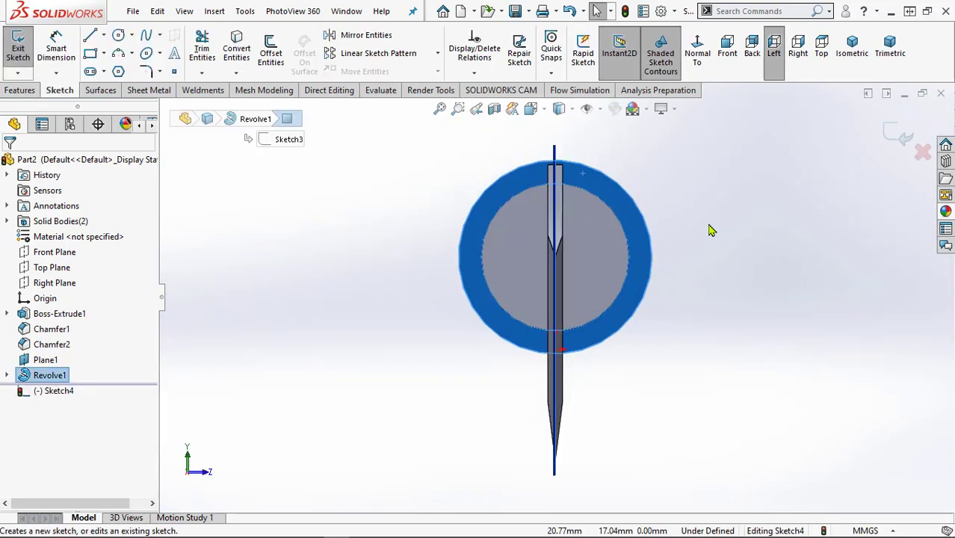
pyautogui.click(641, 213)
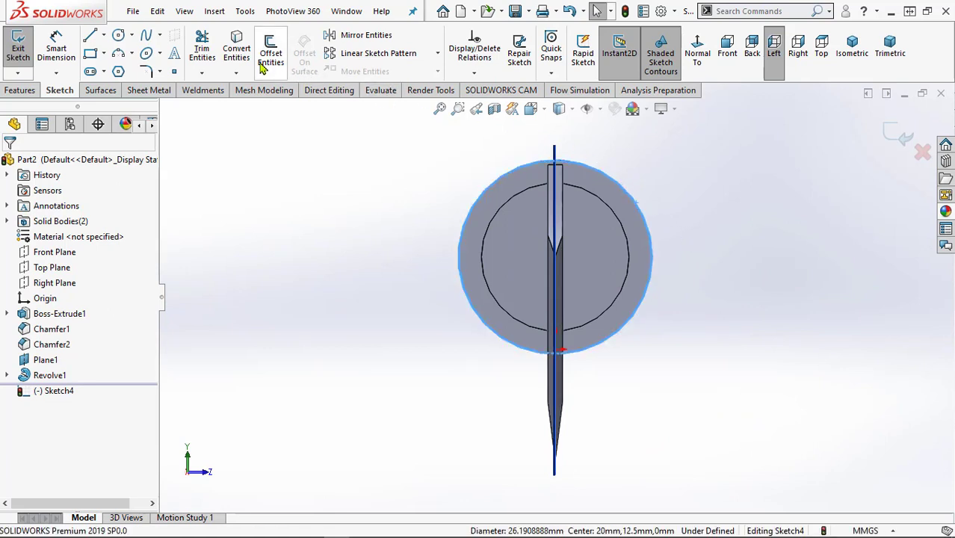
pyautogui.click(236, 53)
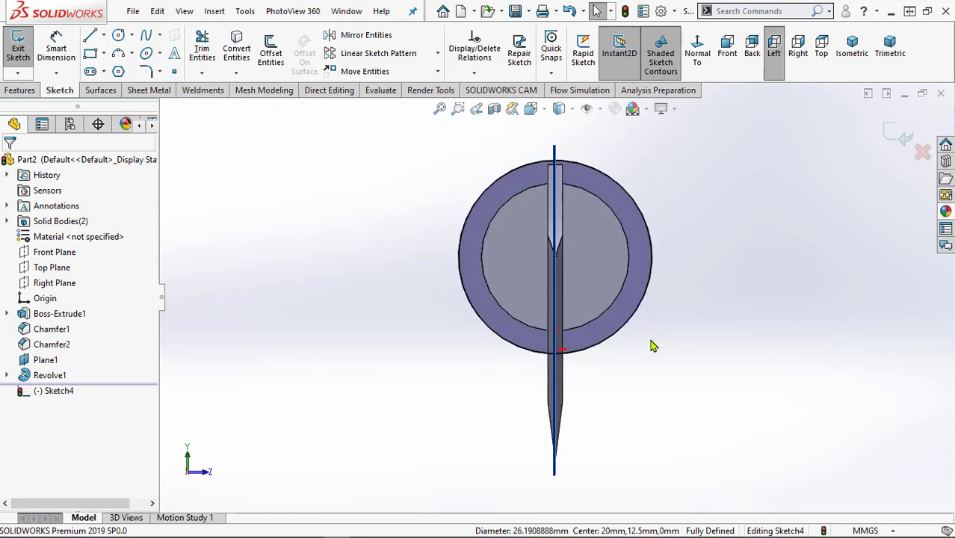
pyautogui.moveTo(652, 346)
pyautogui.mouseDown(button='middle')
pyautogui.moveTo(624, 342)
pyautogui.moveTo(641, 348)
pyautogui.mouseUp(button='middle')
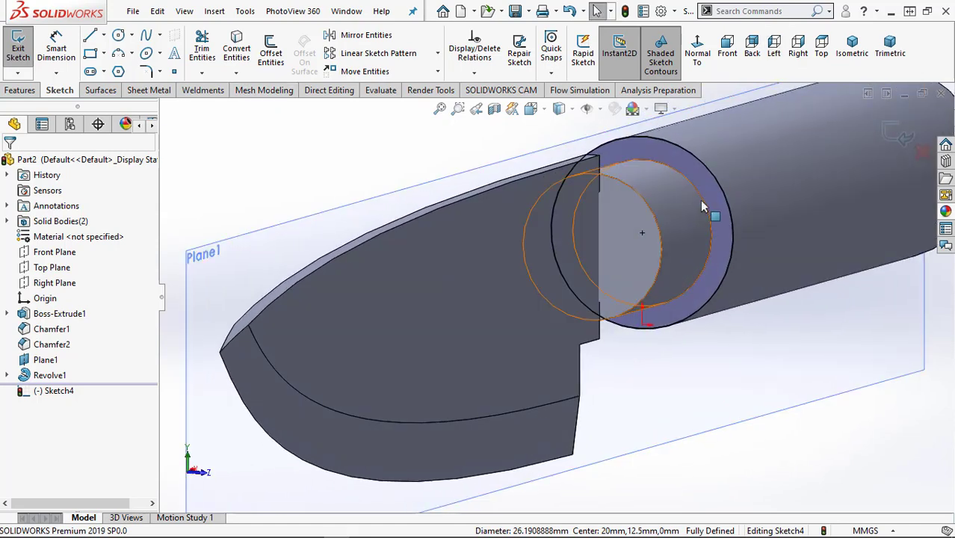
pyautogui.click(702, 206)
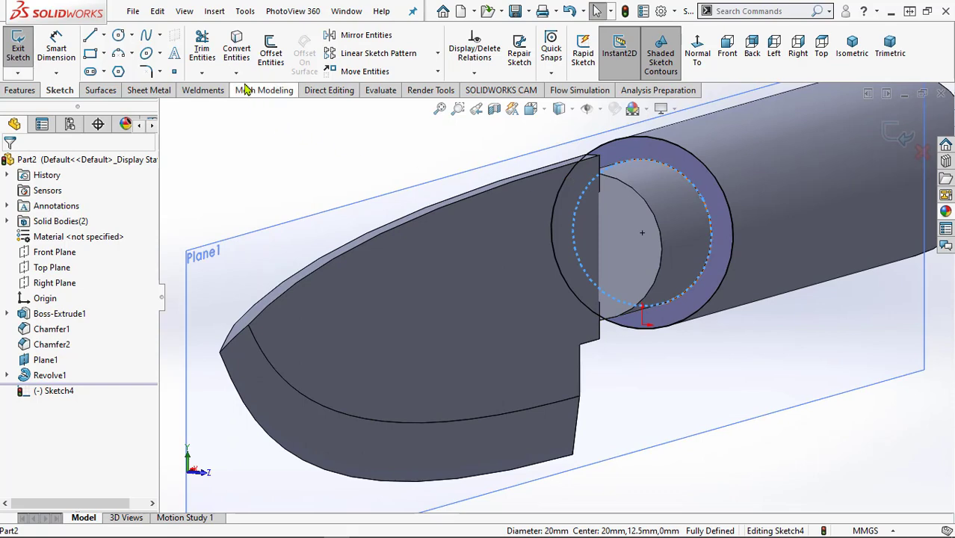
pyautogui.click(236, 47)
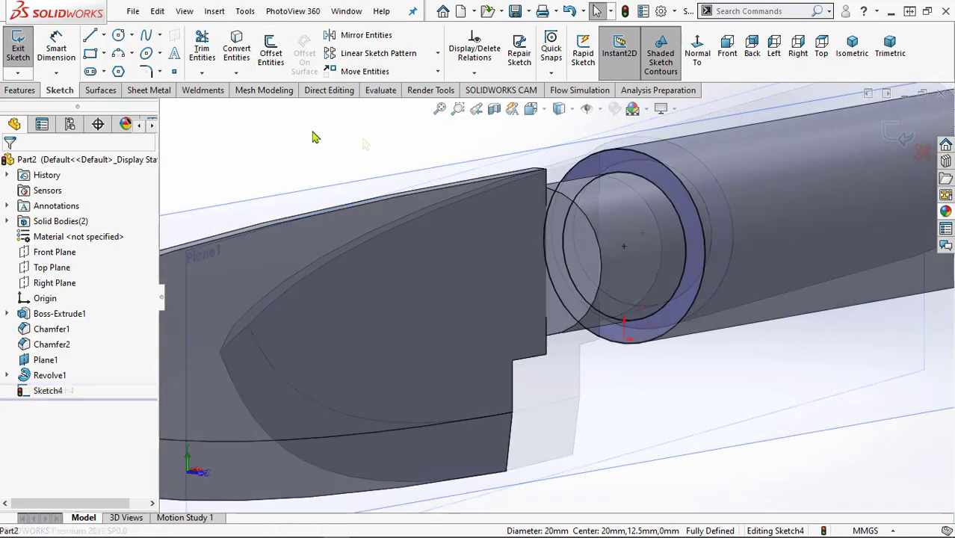
# Offset the outer sketch circle 1 mm inward and delete the original outer circle
pyautogui.click(271, 55)
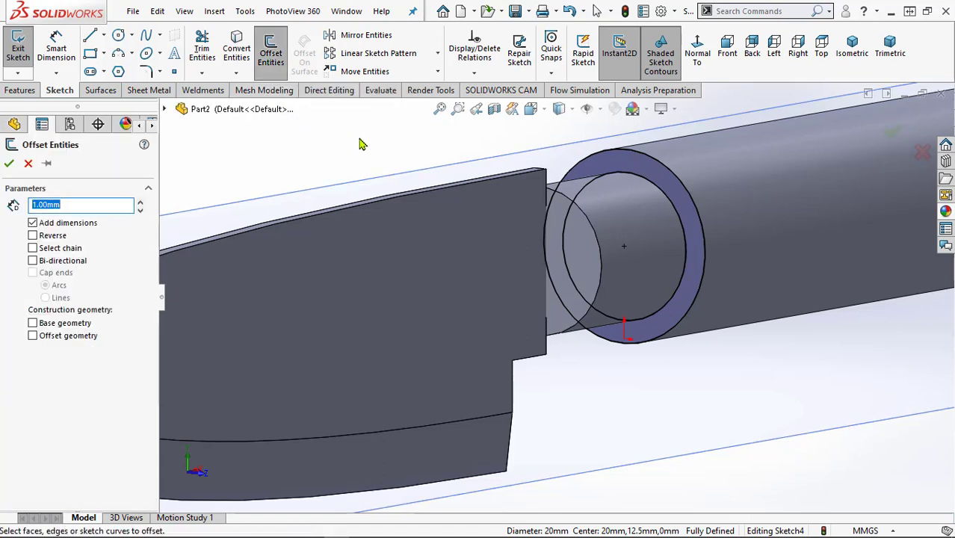
pyautogui.click(74, 204)
pyautogui.doubleClick(75, 205)
pyautogui.write('2')
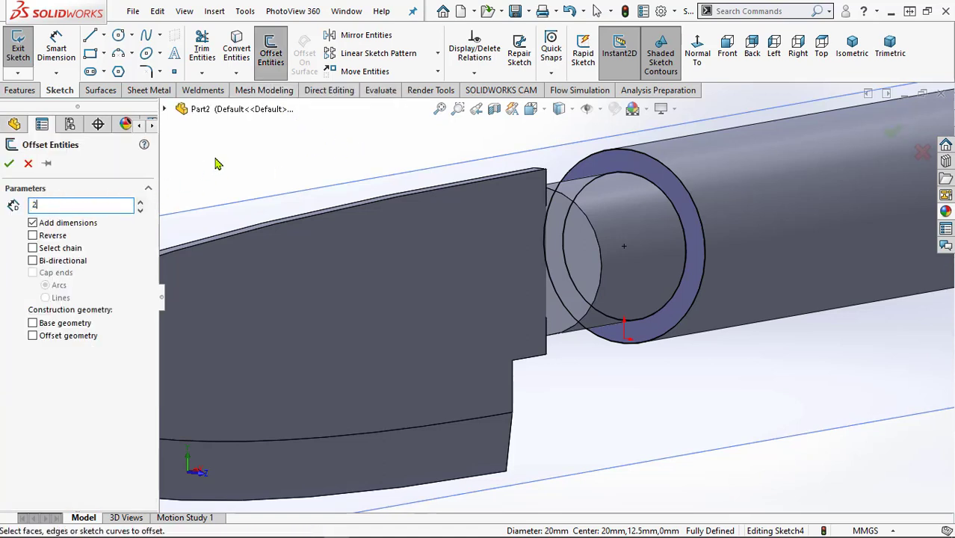
pyautogui.press('Return')
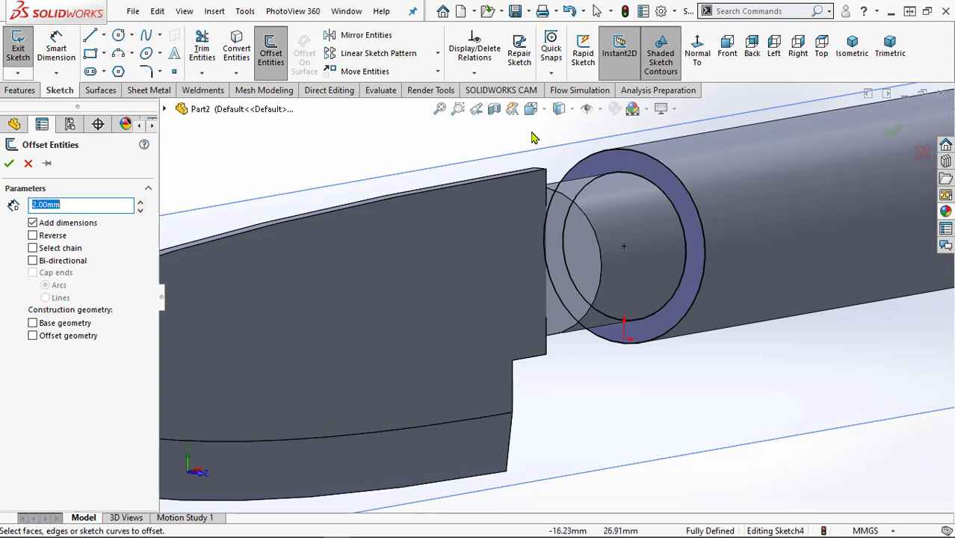
pyautogui.click(594, 158)
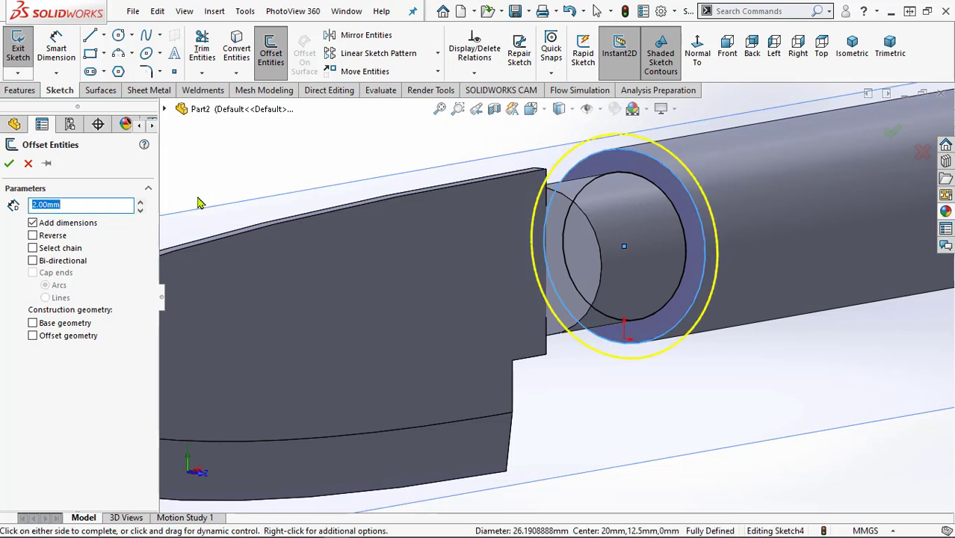
pyautogui.click(33, 236)
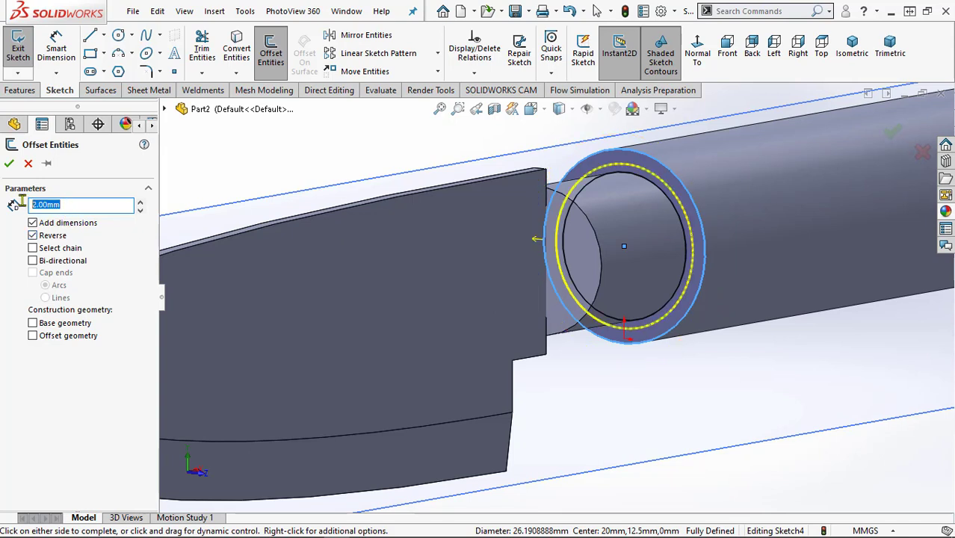
pyautogui.write('1')
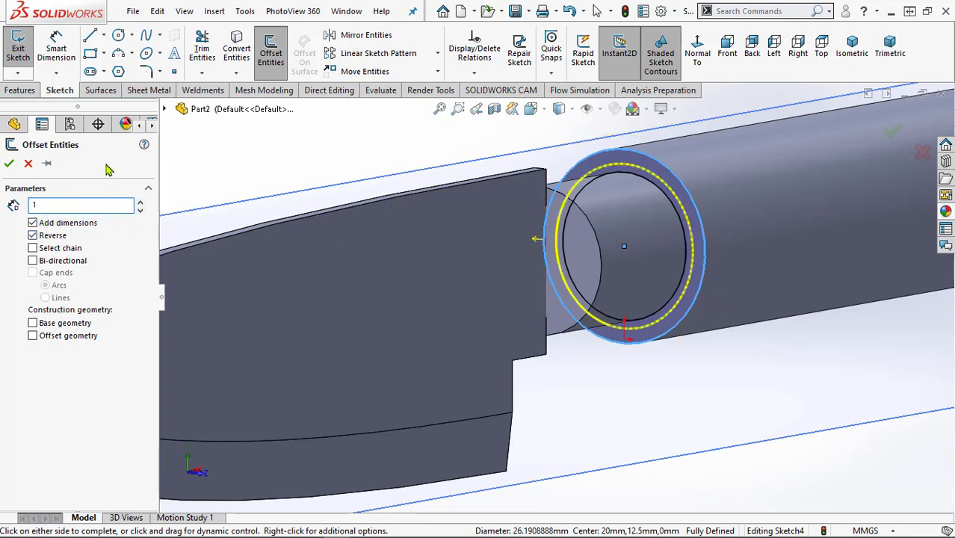
pyautogui.press('Return')
pyautogui.click(9, 163)
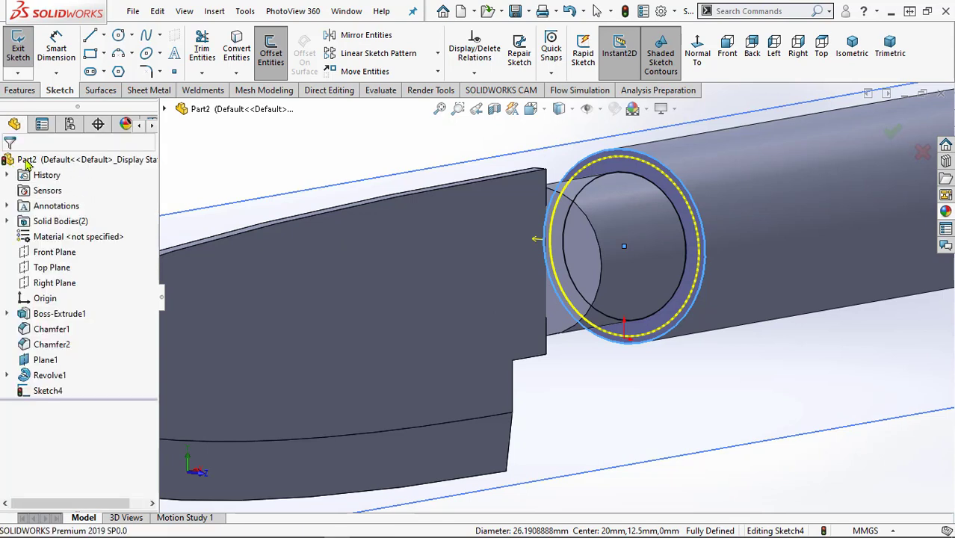
pyautogui.click(546, 142)
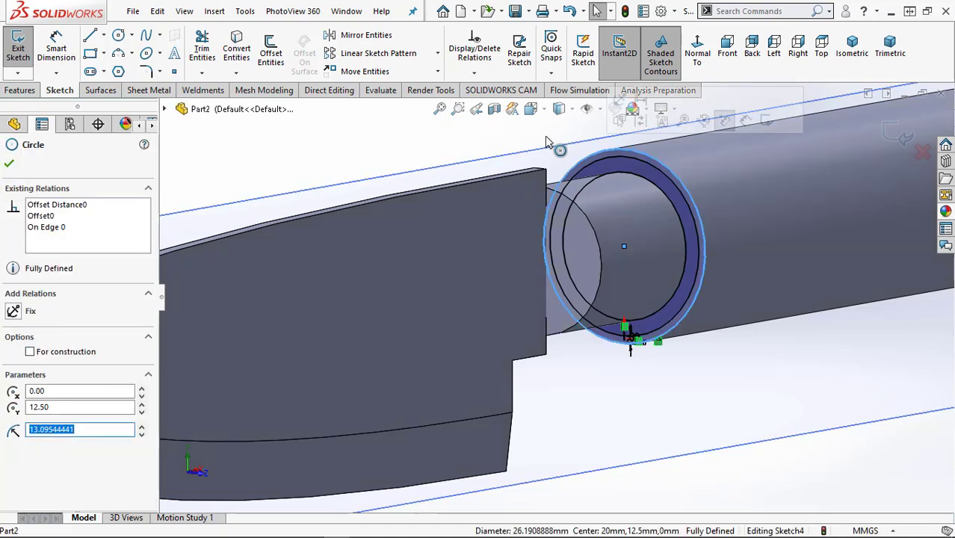
pyautogui.press('Escape')
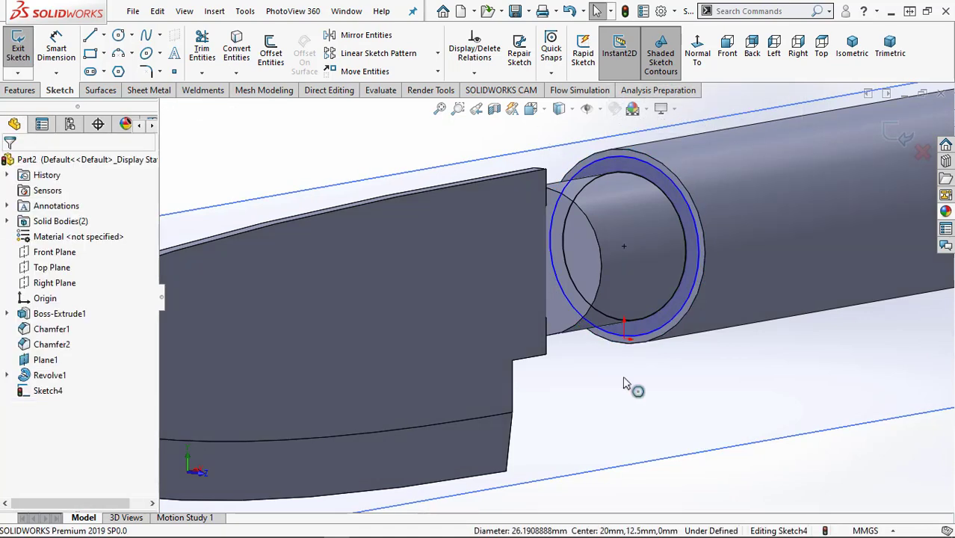
# Extrude the ring between the two circles 20 mm from the handle's step toward the blade
pyautogui.scroll(-2, 628, 385)
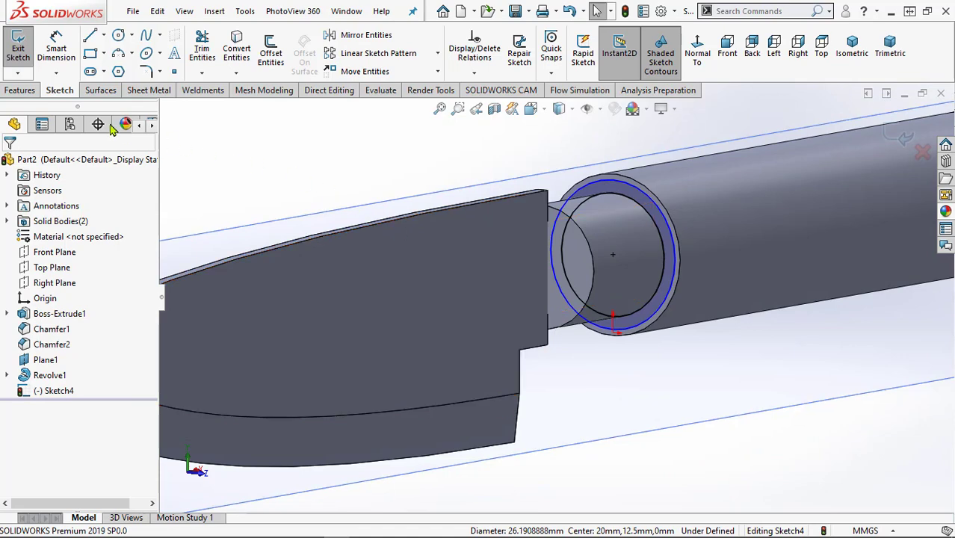
pyautogui.click(20, 90)
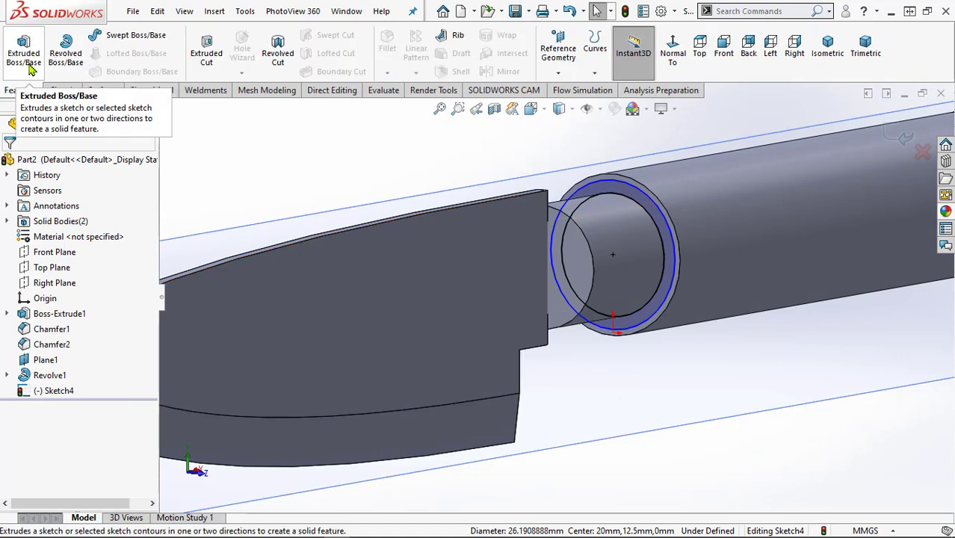
pyautogui.click(29, 57)
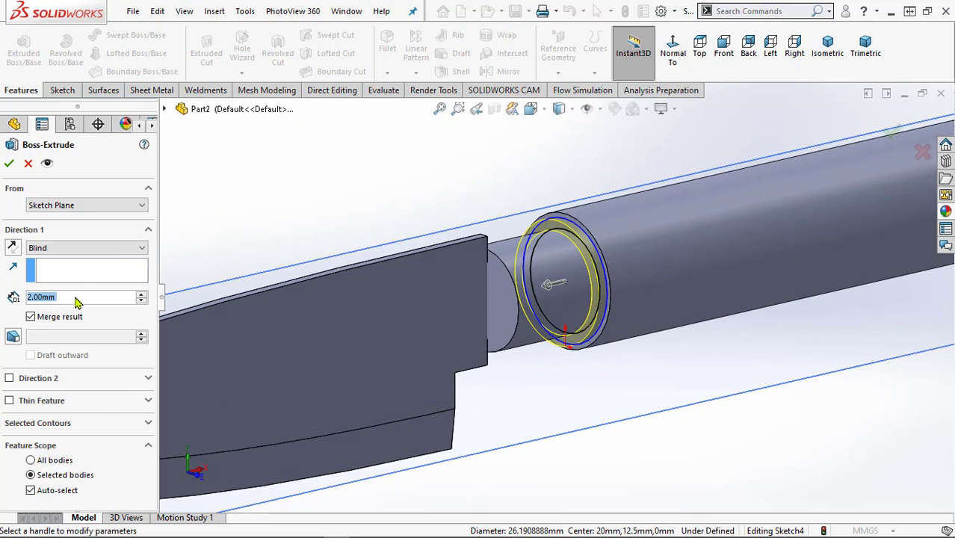
pyautogui.write('20')
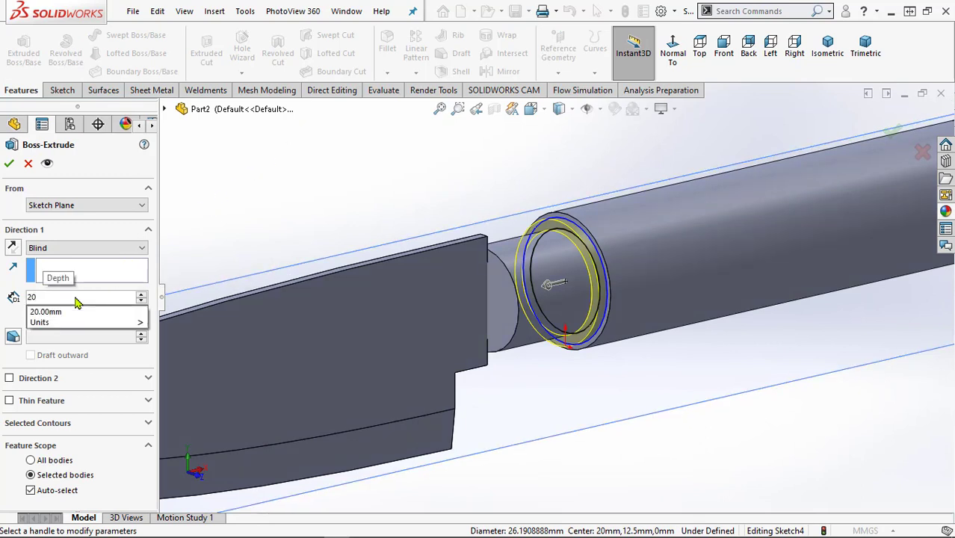
pyautogui.press('Return')
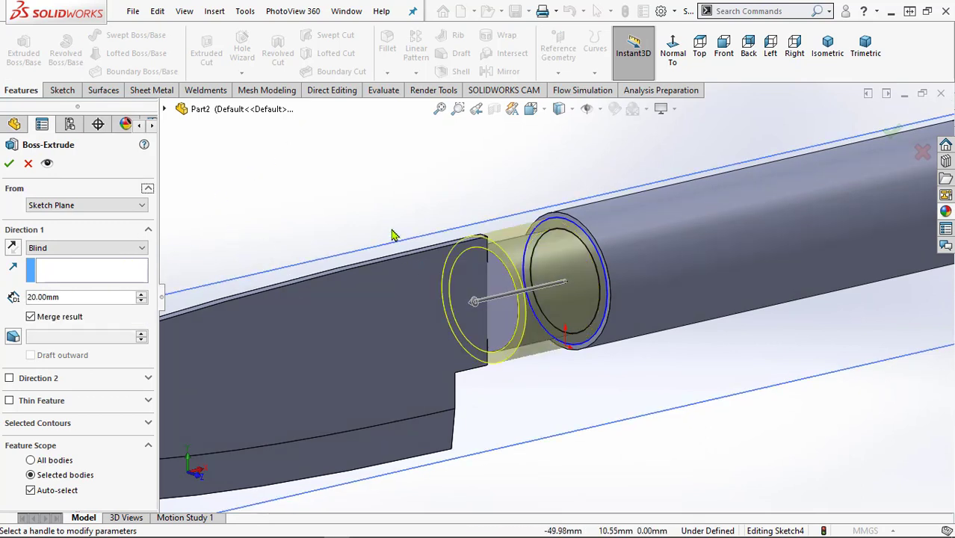
pyautogui.click(11, 164)
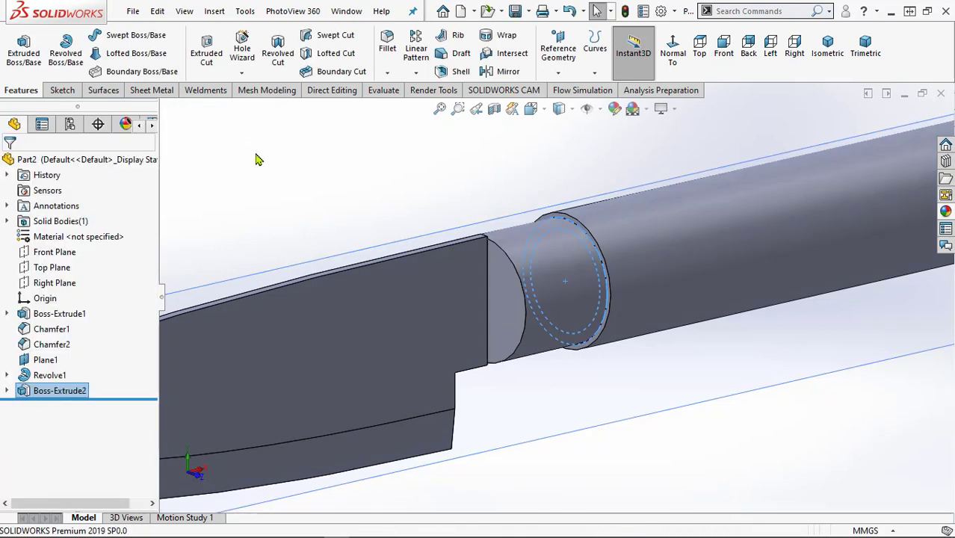
# Edit the ring extrusion around the handle's narrow front section so it stays a separate body, unmerged with the blade and handle
pyautogui.click(35, 394)
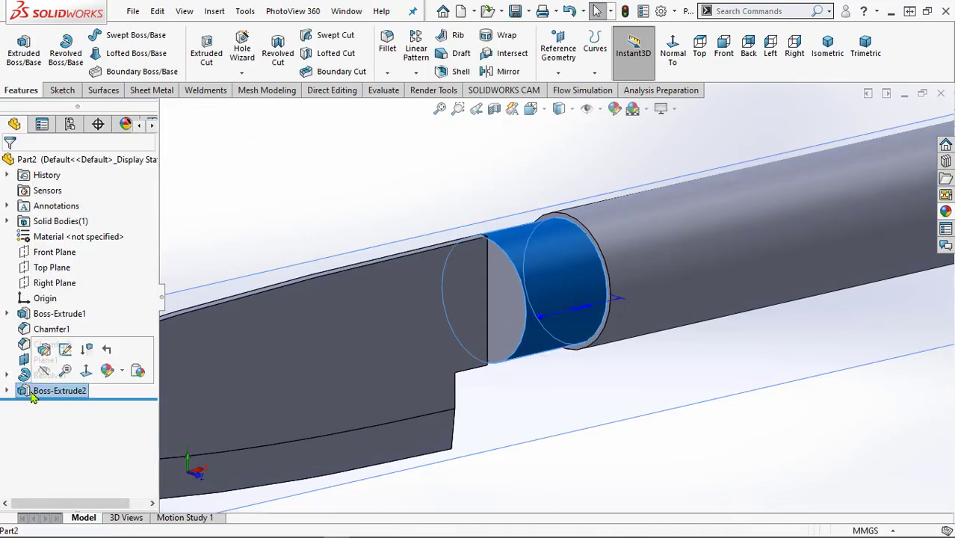
pyautogui.click(35, 376)
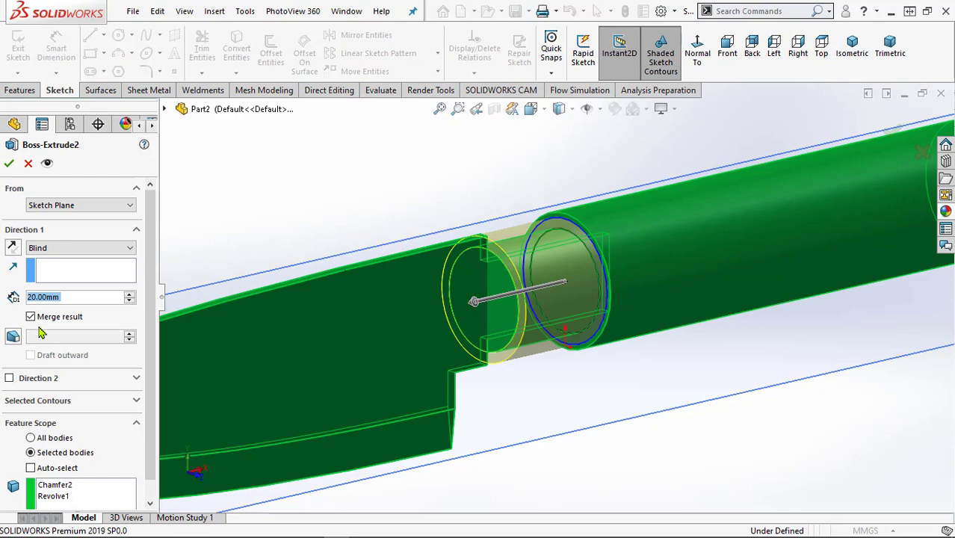
pyautogui.click(30, 318)
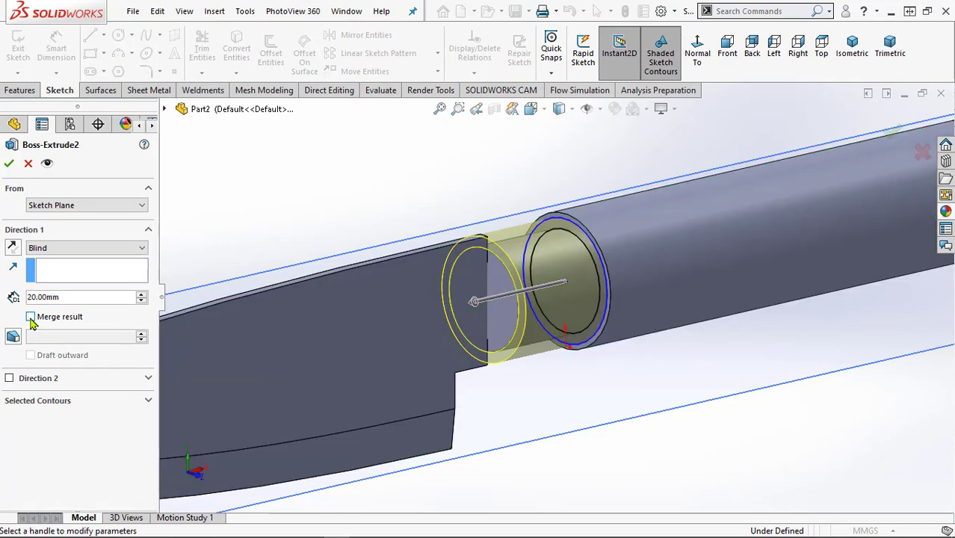
pyautogui.click(9, 163)
# Fillet the outer circular edge at the handle's front step with a constant 1 mm radius
pyautogui.press('f')
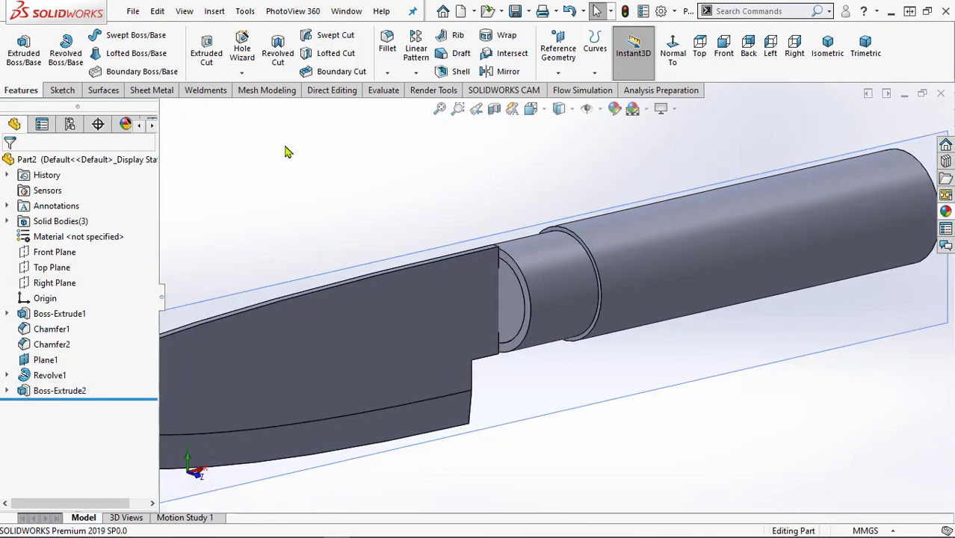
pyautogui.scroll(-2, 611, 390)
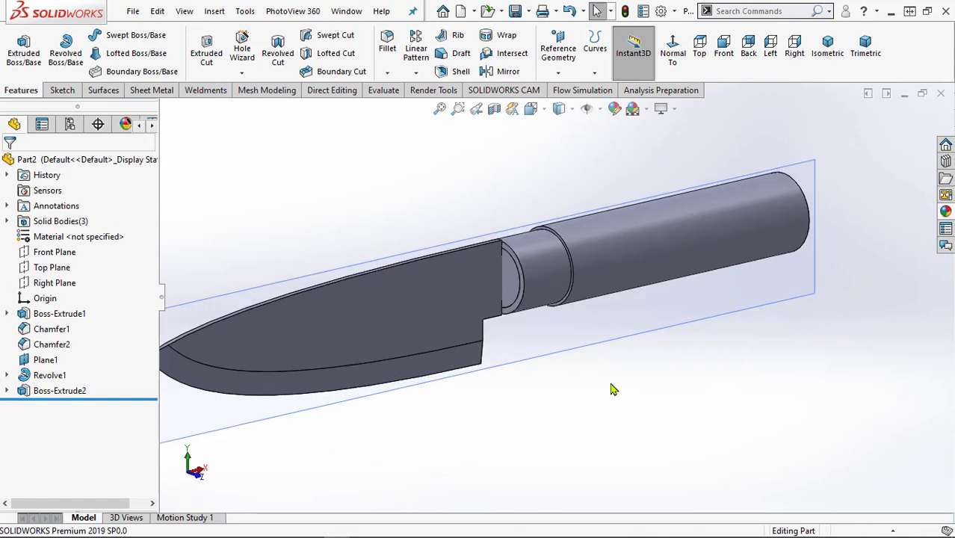
pyautogui.moveTo(610, 390)
pyautogui.mouseDown(button='middle')
pyautogui.moveTo(590, 375)
pyautogui.moveTo(512, 362)
pyautogui.moveTo(606, 384)
pyautogui.mouseUp(button='middle')
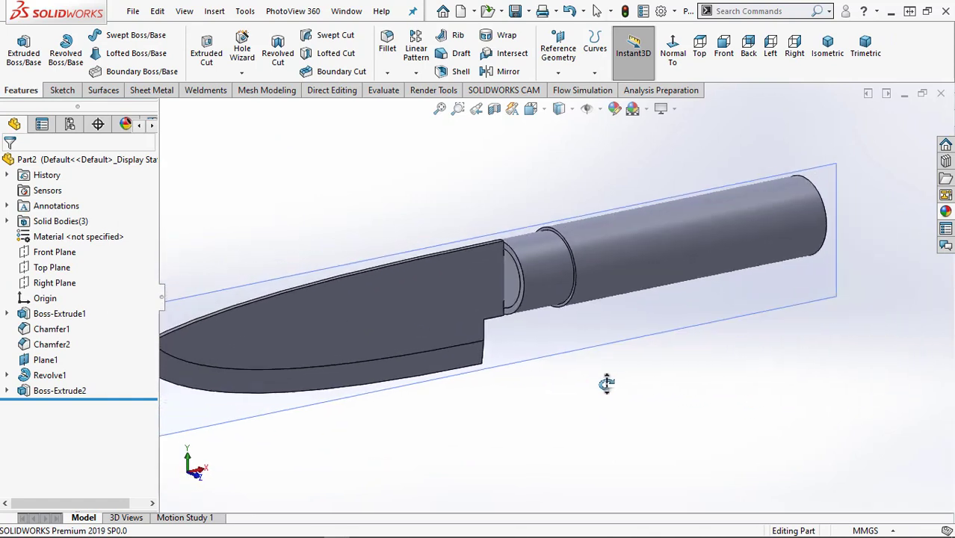
pyautogui.scroll(-3, 602, 271)
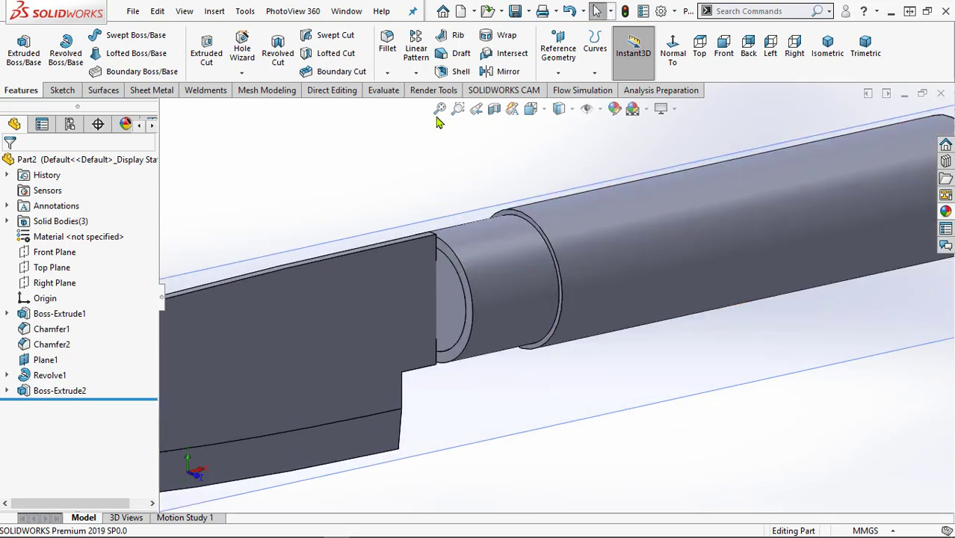
pyautogui.click(387, 47)
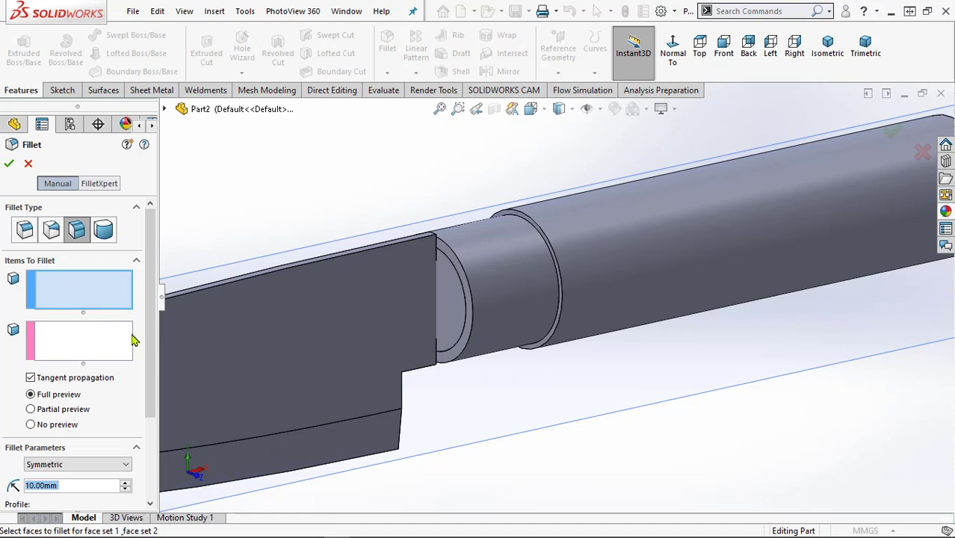
pyautogui.click(25, 229)
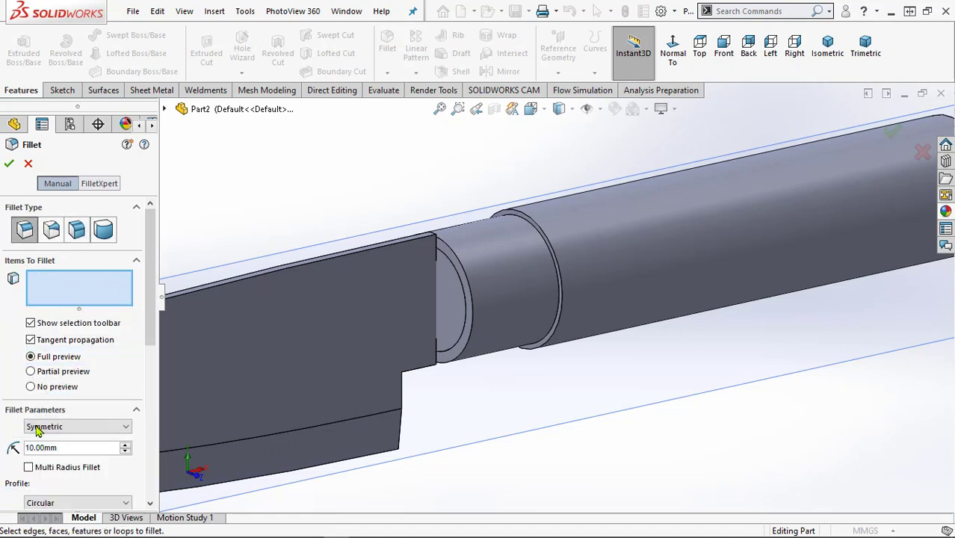
pyautogui.moveTo(59, 448); pyautogui.dragTo(30, 448)
pyautogui.write('1')
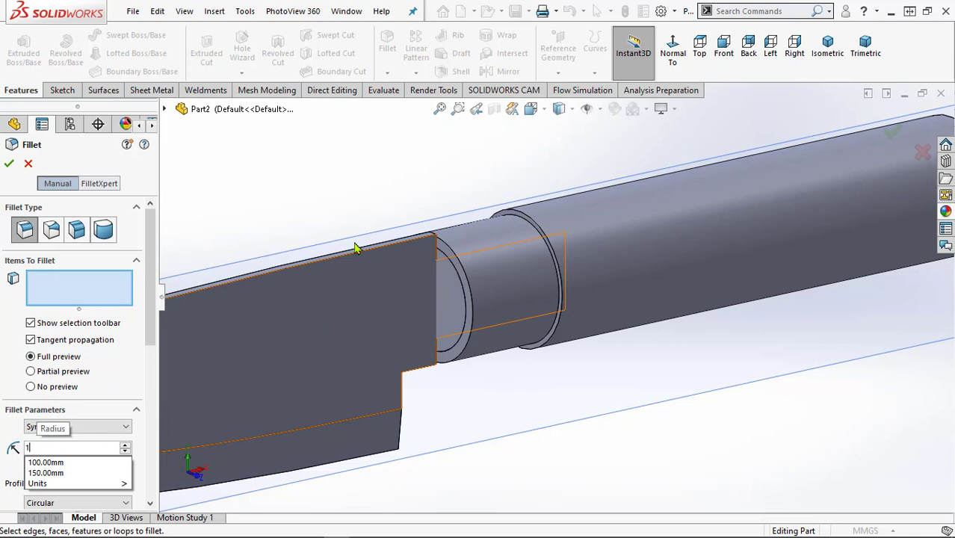
pyautogui.press('Return')
pyautogui.click(544, 234)
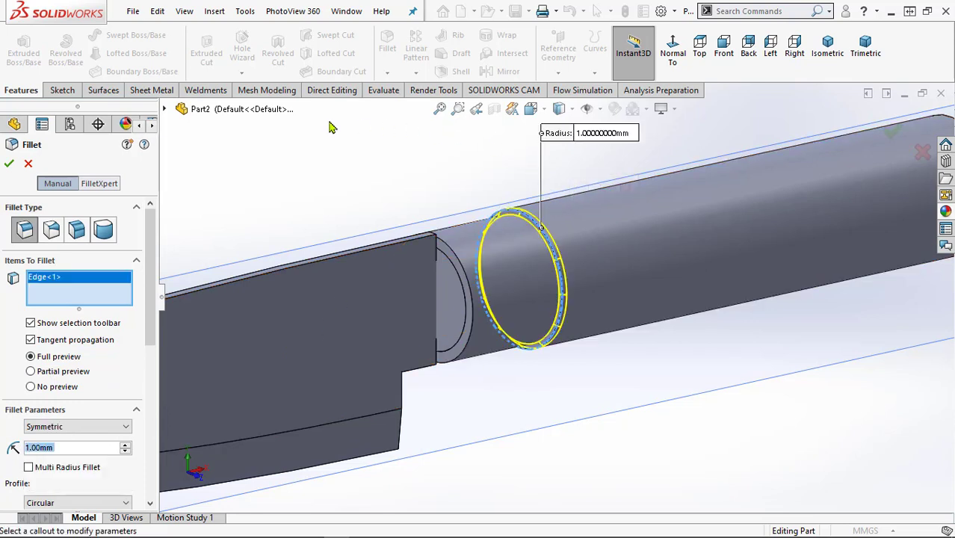
pyautogui.click(9, 166)
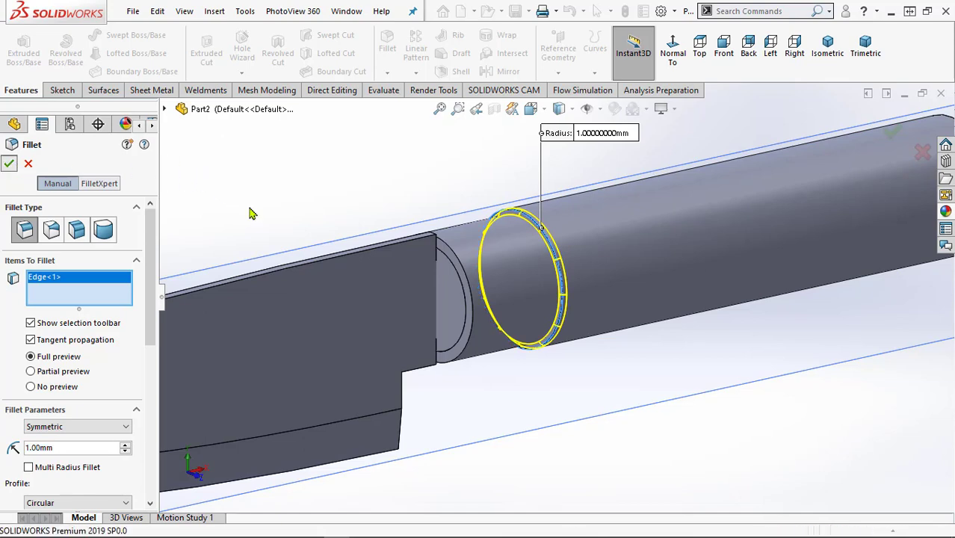
# Set up a face fillet between the handle's flat rear end face and its outer cylindrical face
pyautogui.scroll(2, 568, 322)
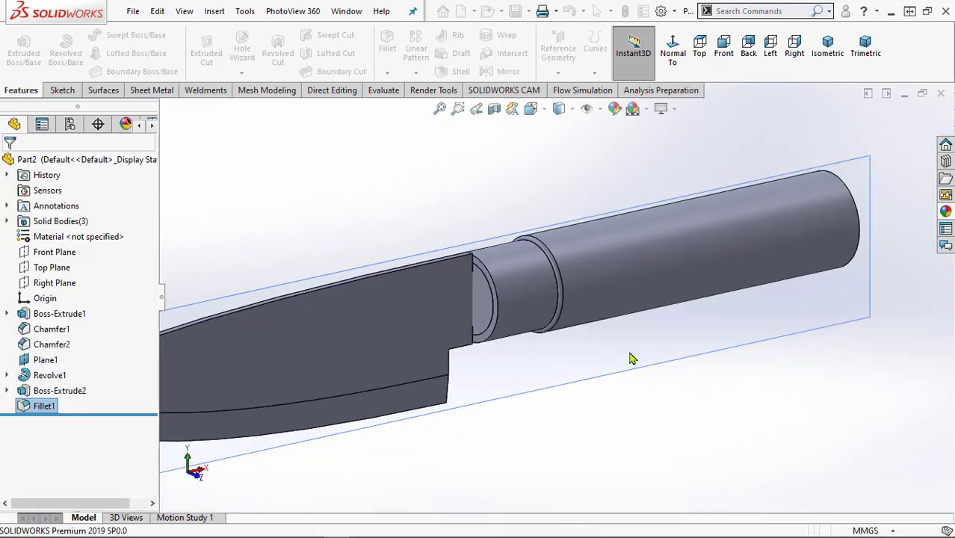
pyautogui.scroll(1, 710, 345)
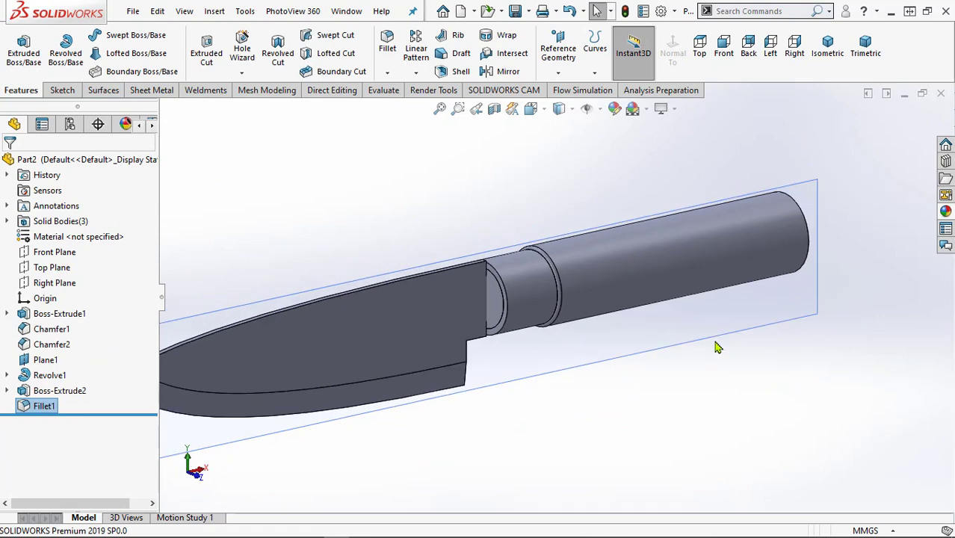
pyautogui.moveTo(701, 369); pyautogui.dragTo(639, 353, button='middle')
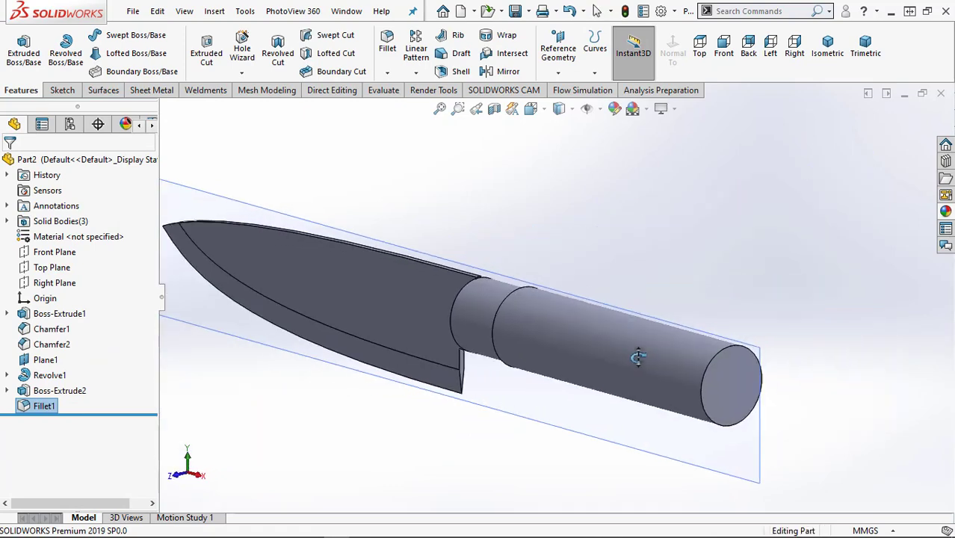
pyautogui.scroll(-2, 790, 447)
pyautogui.scroll(-3, 695, 356)
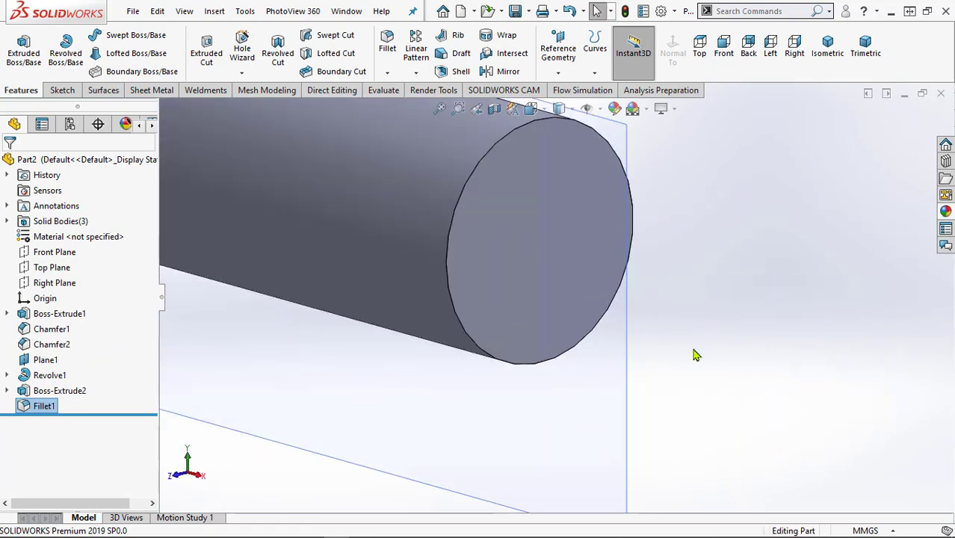
pyautogui.scroll(1, 695, 353)
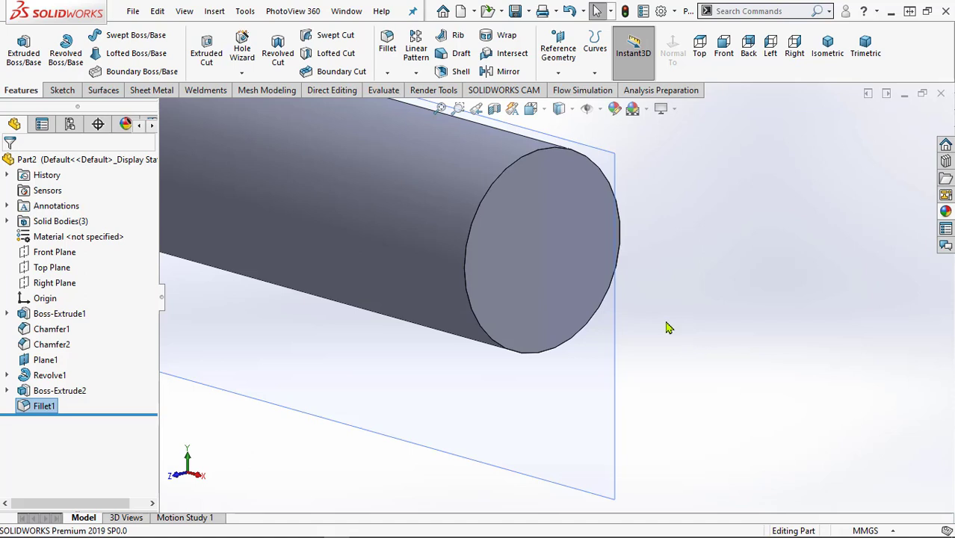
pyautogui.click(386, 41)
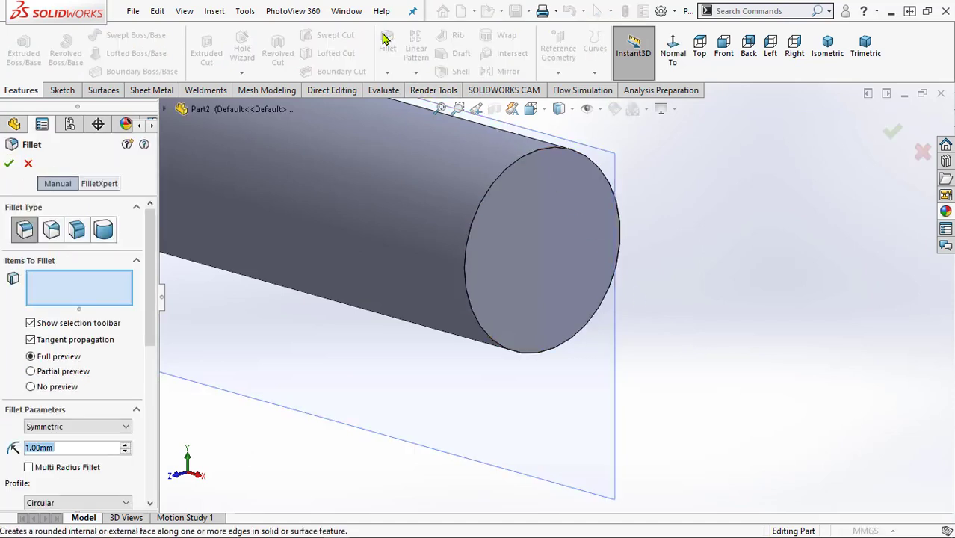
pyautogui.click(77, 231)
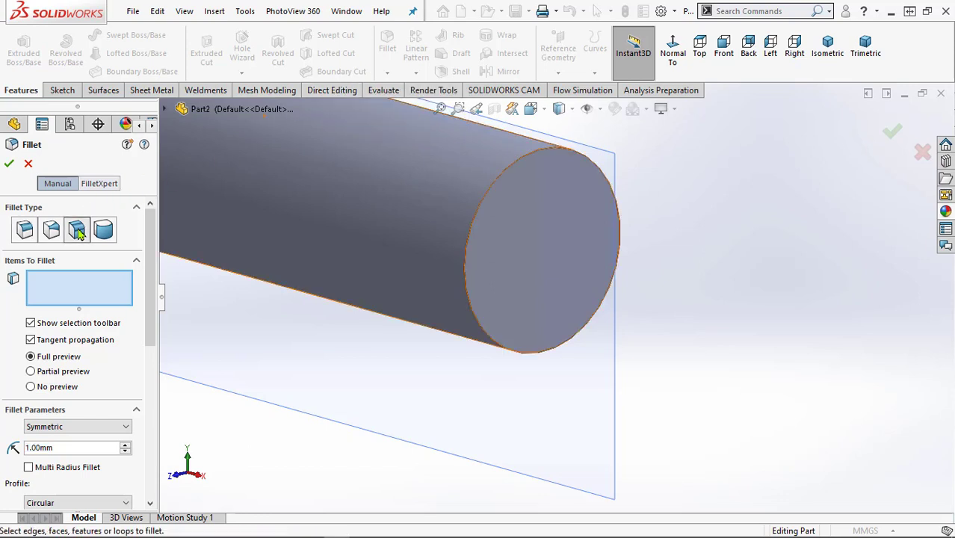
pyautogui.click(541, 237)
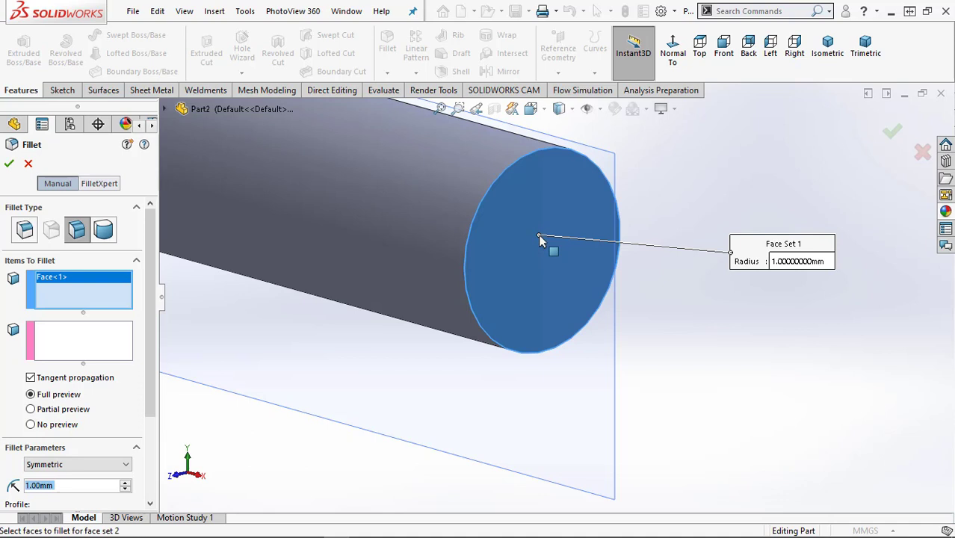
pyautogui.click(77, 355)
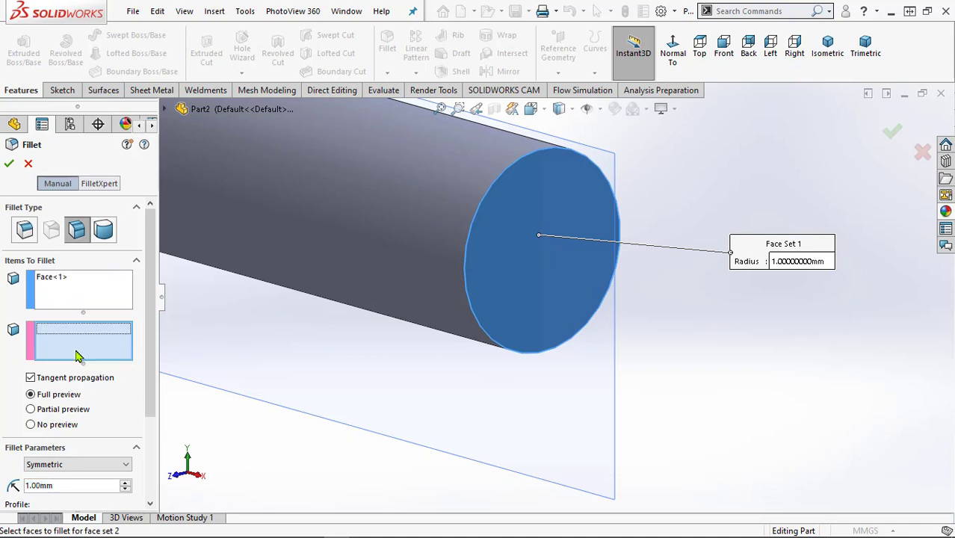
pyautogui.click(390, 195)
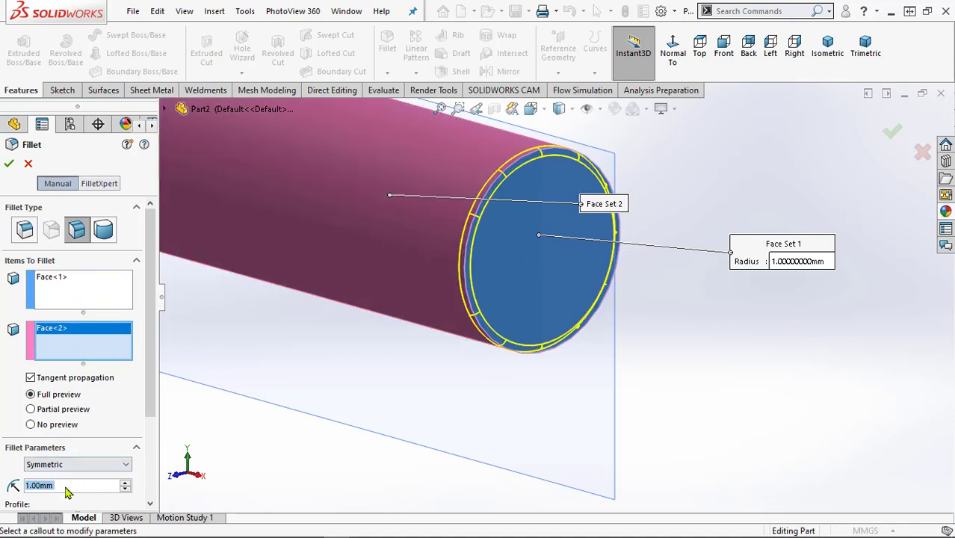
# Try a 15 mm radius for the handle-end face fillet, and create it with a 10 mm radius instead
pyautogui.write('15')
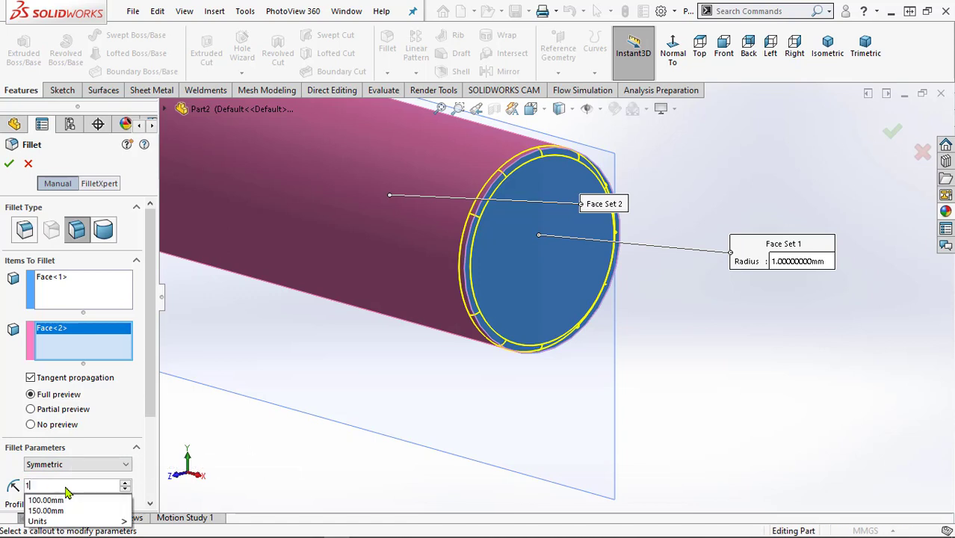
pyautogui.click(148, 404)
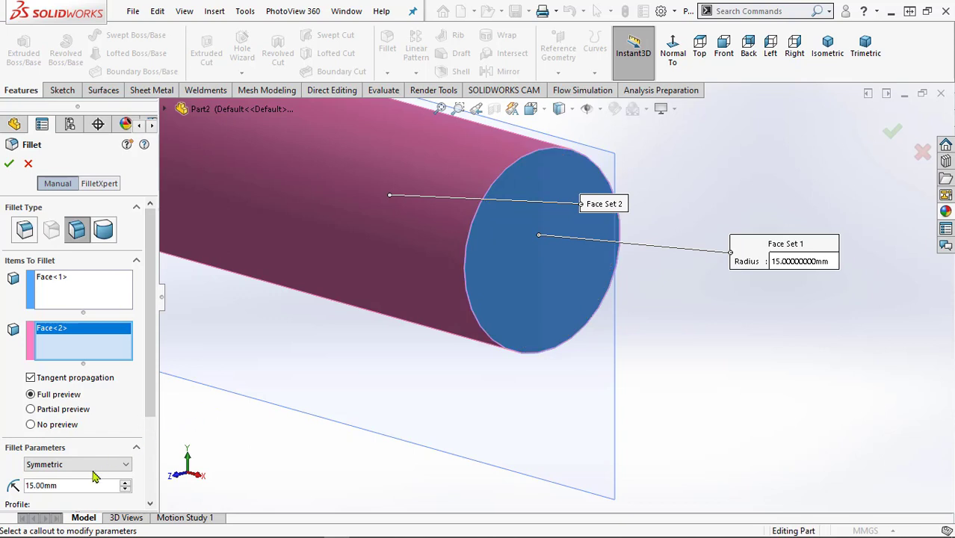
pyautogui.doubleClick(69, 485)
pyautogui.write('10')
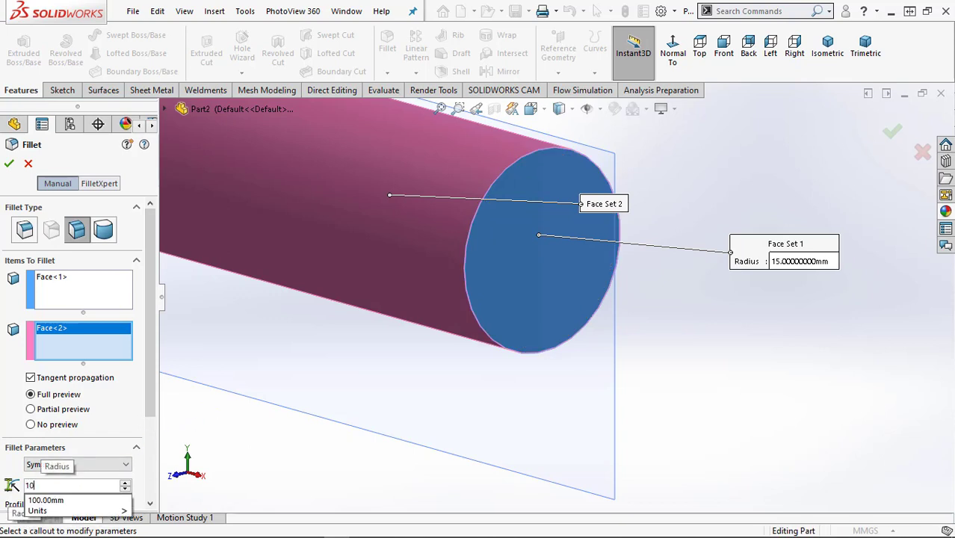
pyautogui.press('Return')
pyautogui.scroll(3, 322, 406)
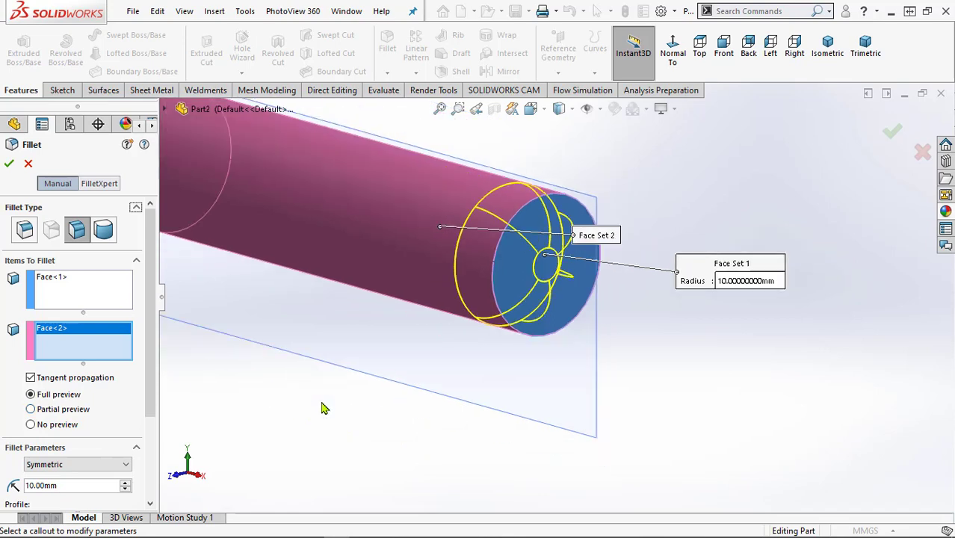
pyautogui.click(9, 162)
# Hide the reference plane Plane1 that runs lengthwise through the knife
pyautogui.scroll(3, 326, 365)
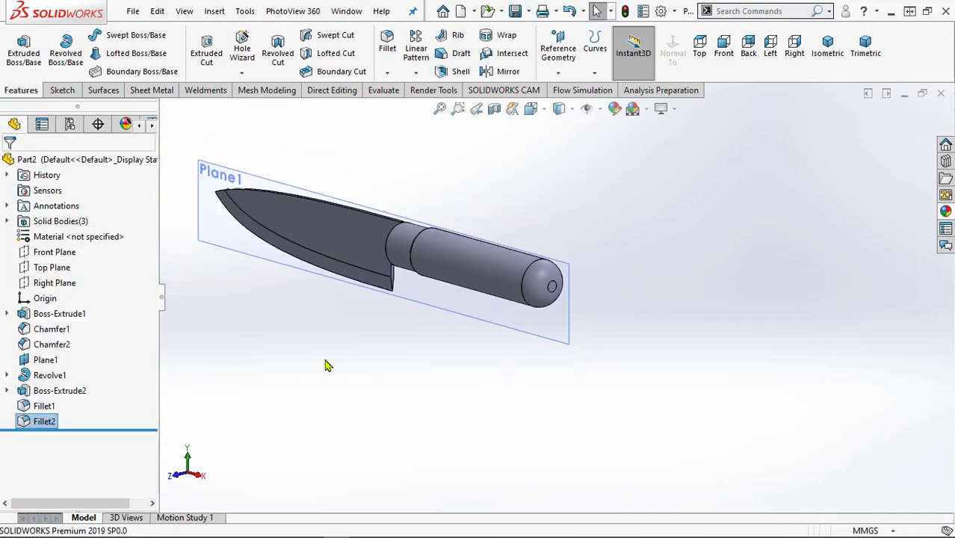
pyautogui.scroll(-1, 293, 246)
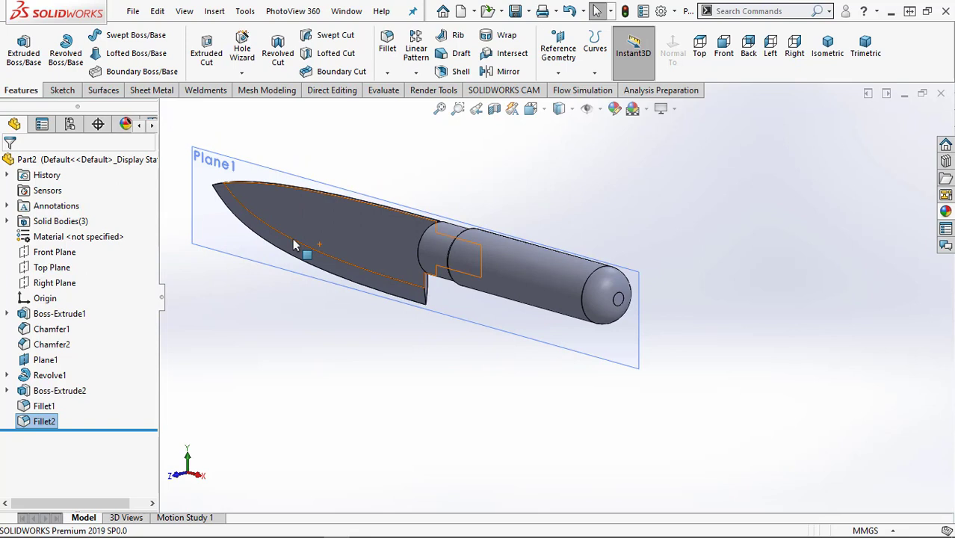
pyautogui.click(484, 324)
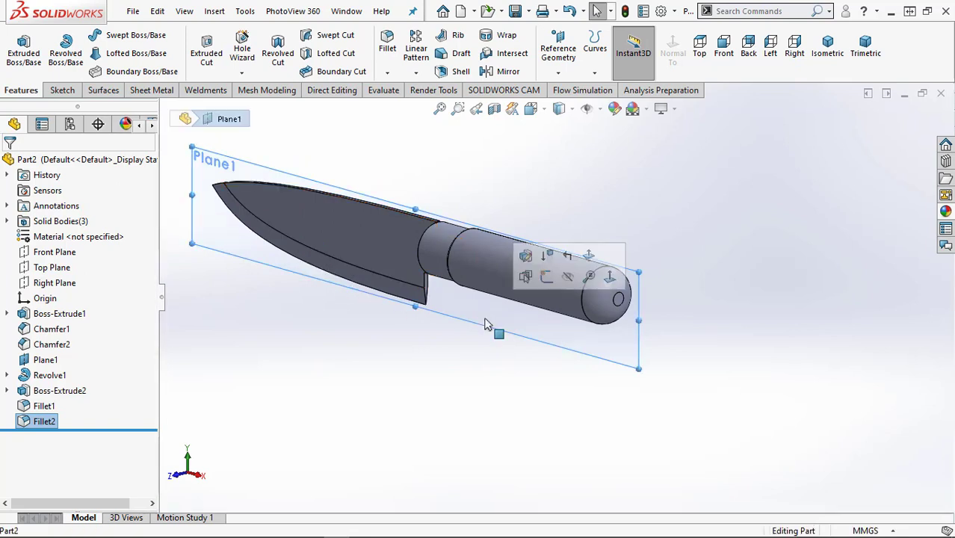
pyautogui.click(567, 279)
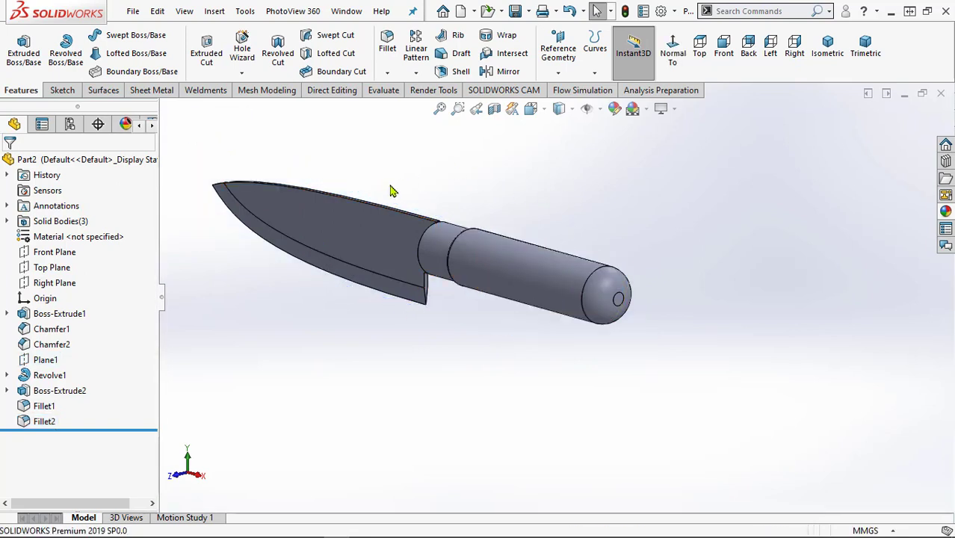
# Start a sketch on the blade's flat side face and add the sketch text "Stainlees steel" in the document font
pyautogui.scroll(-2, 388, 190)
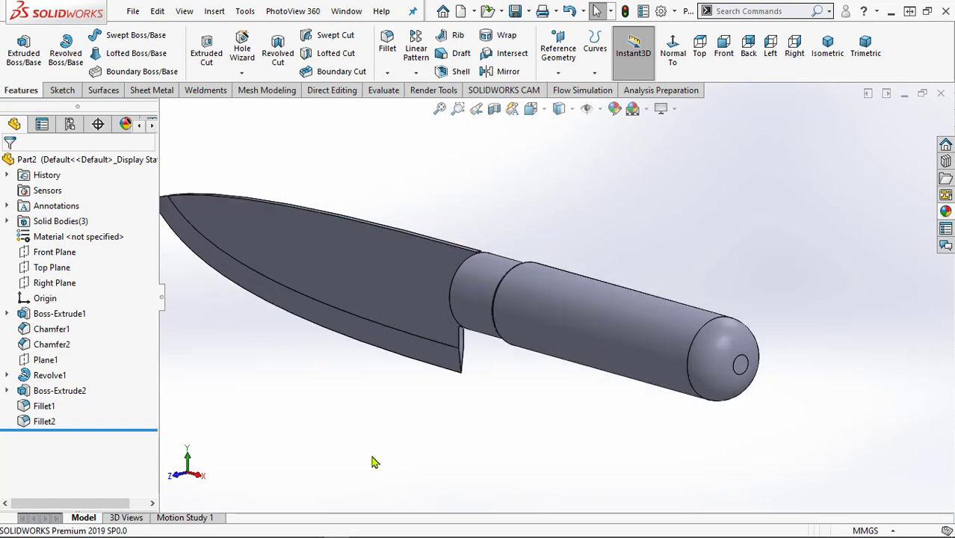
pyautogui.moveTo(337, 407); pyautogui.dragTo(390, 402, button='middle')
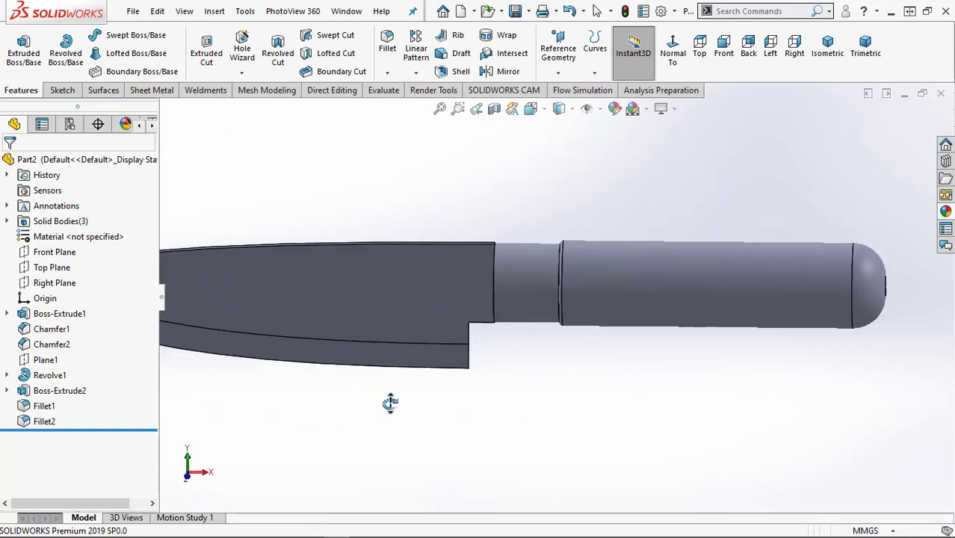
pyautogui.click(381, 276)
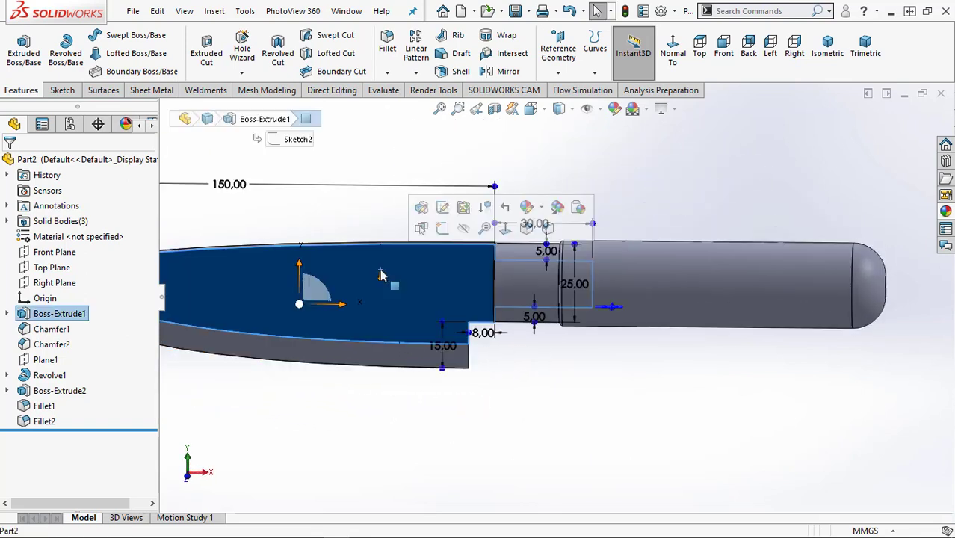
pyautogui.click(443, 228)
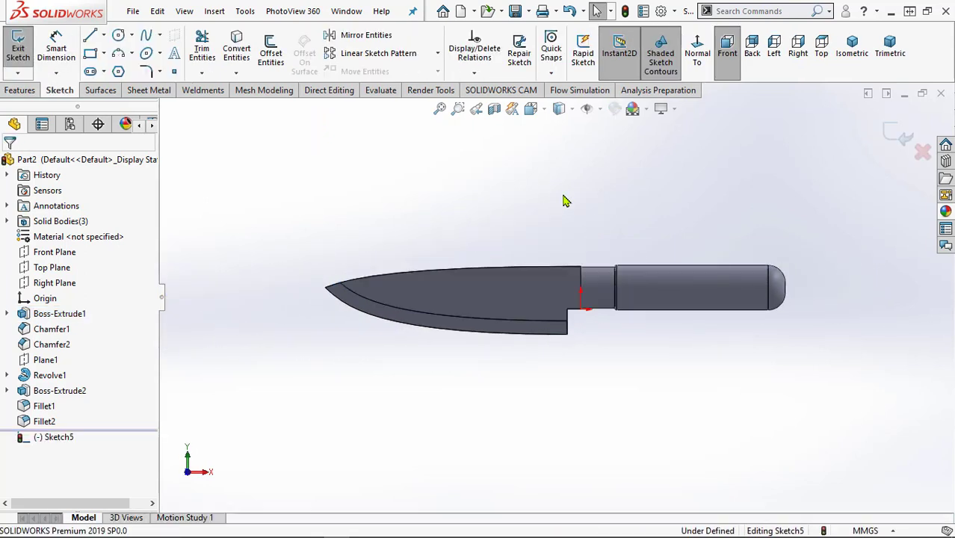
pyautogui.scroll(-3, 609, 260)
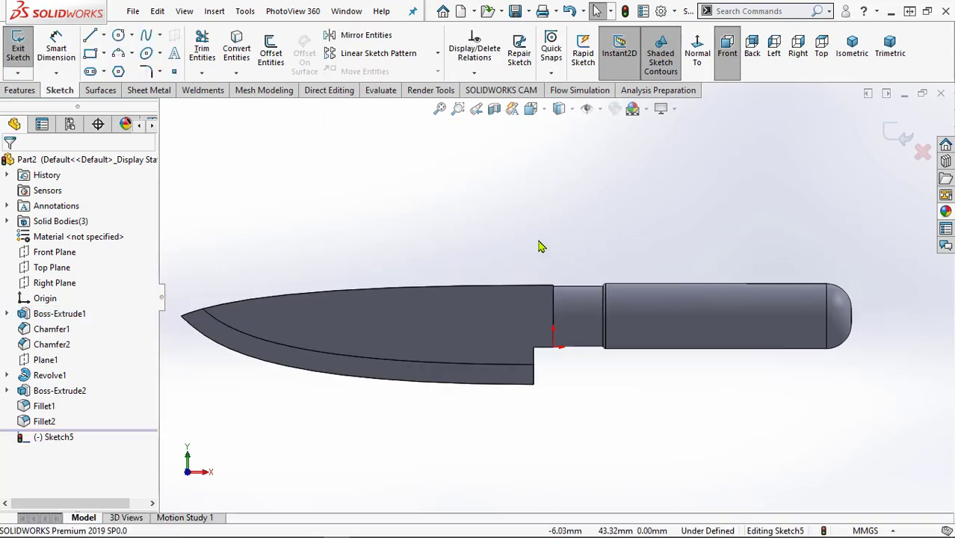
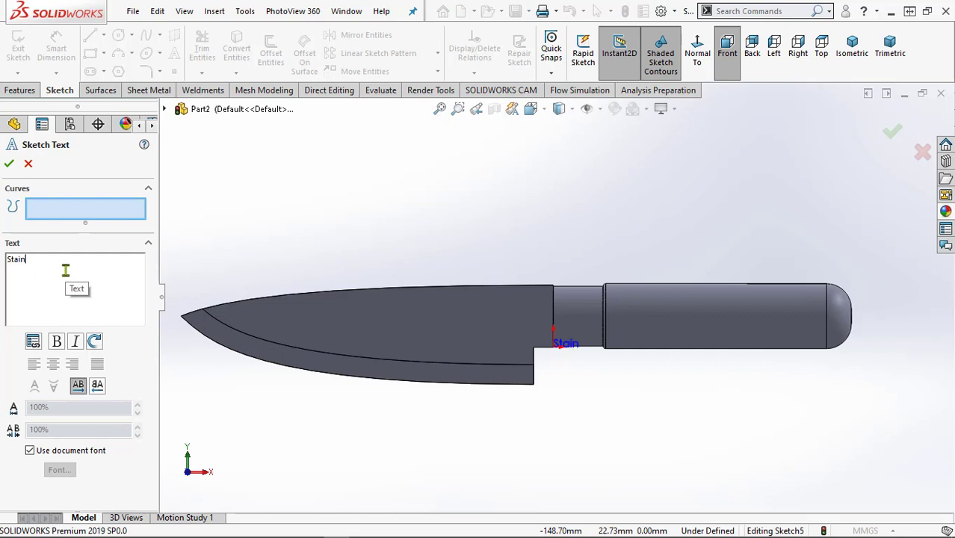
pyautogui.write('s steel')
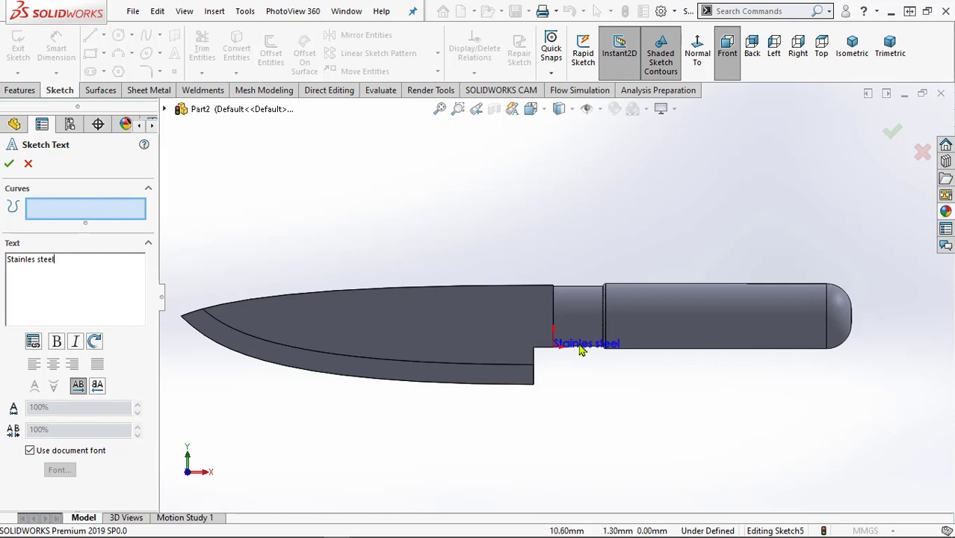
pyautogui.moveTo(579, 345); pyautogui.dragTo(527, 325)
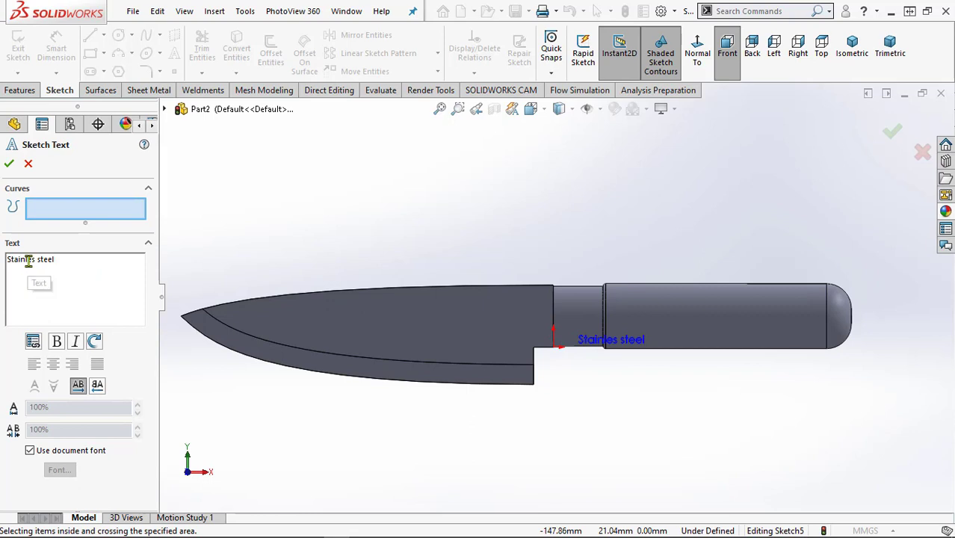
pyautogui.write('s')
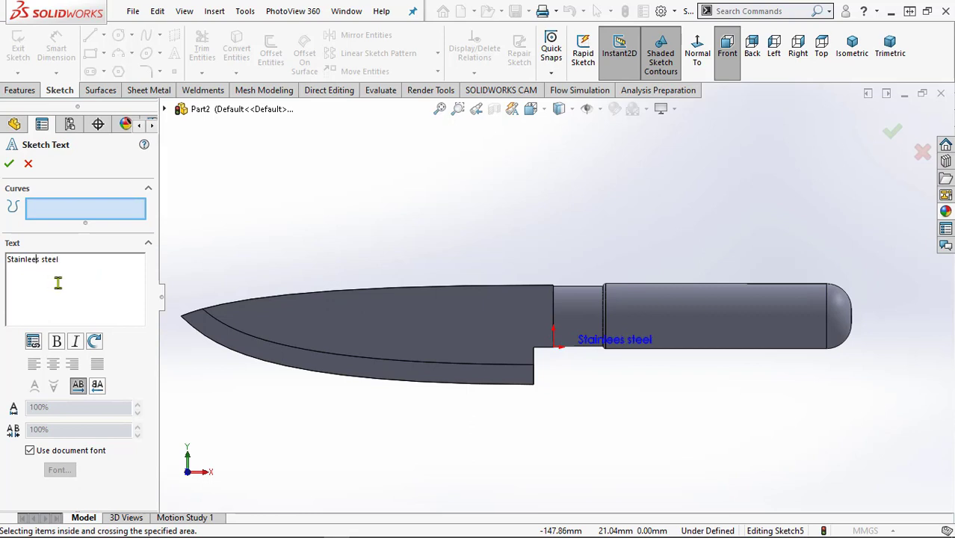
pyautogui.moveTo(593, 339); pyautogui.dragTo(544, 321)
pyautogui.click(9, 163)
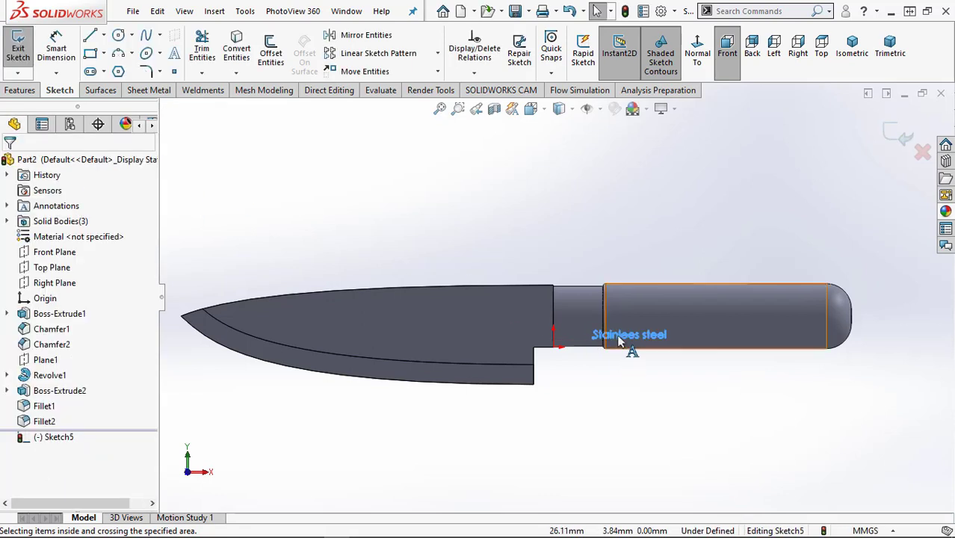
# Move the "Stainlees steel" sketch text onto the blade, close to its spine and just ahead of the handle collar
pyautogui.moveTo(619, 341)
pyautogui.mouseDown()
pyautogui.moveTo(476, 308)
pyautogui.moveTo(514, 295)
pyautogui.mouseUp()
pyautogui.scroll(-3, 508, 307)
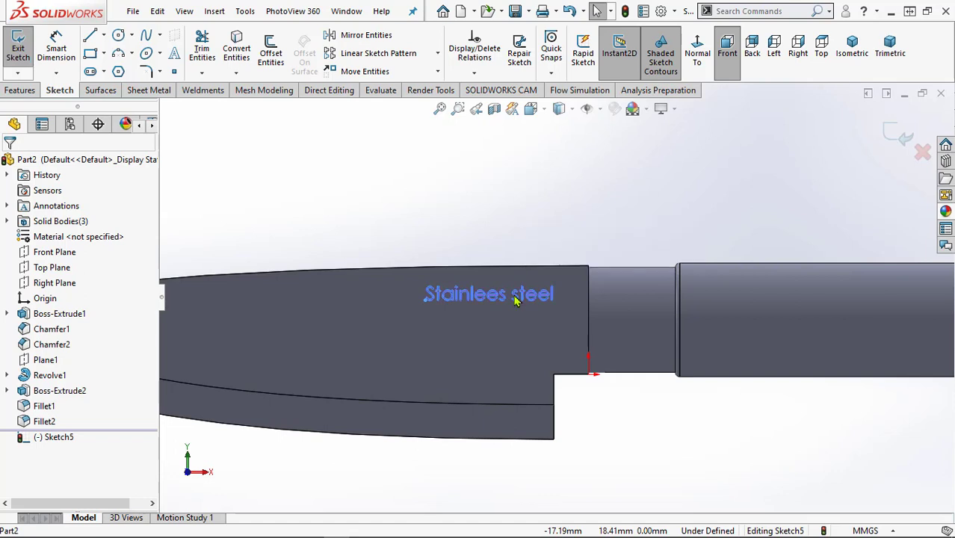
pyautogui.click(515, 296)
pyautogui.scroll(4, 429, 229)
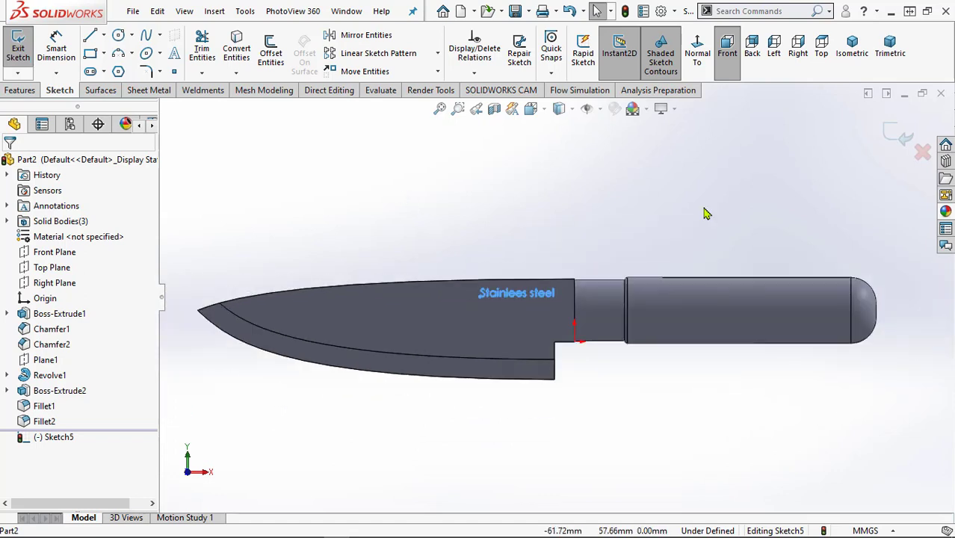
pyautogui.scroll(-2, 640, 386)
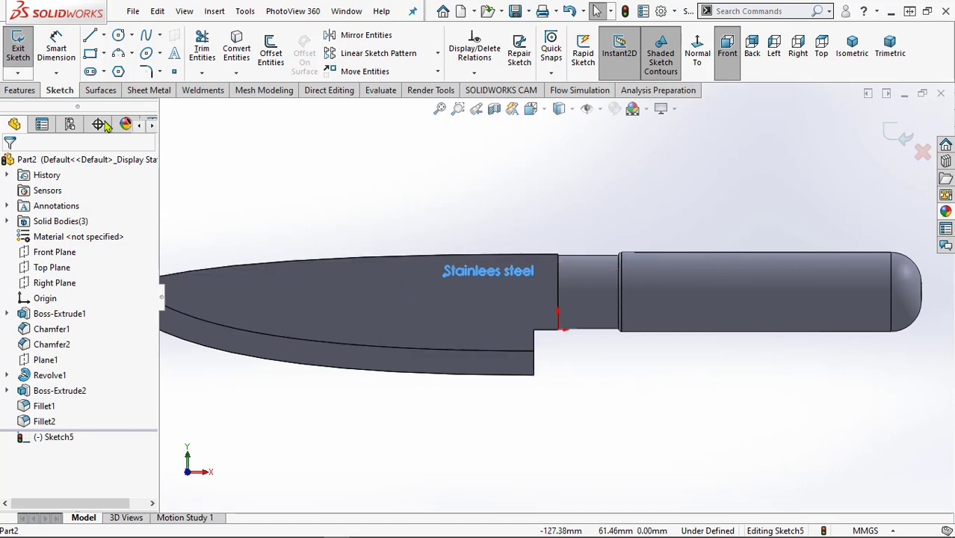
# Engrave the text sketch into the blade with a blind Extruded Cut 0.2 mm deep
pyautogui.click(29, 91)
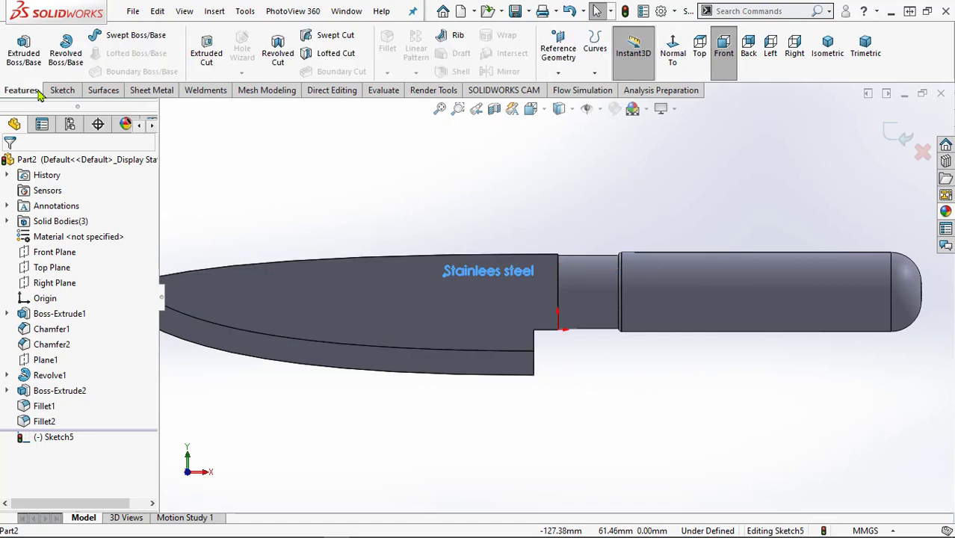
pyautogui.click(206, 52)
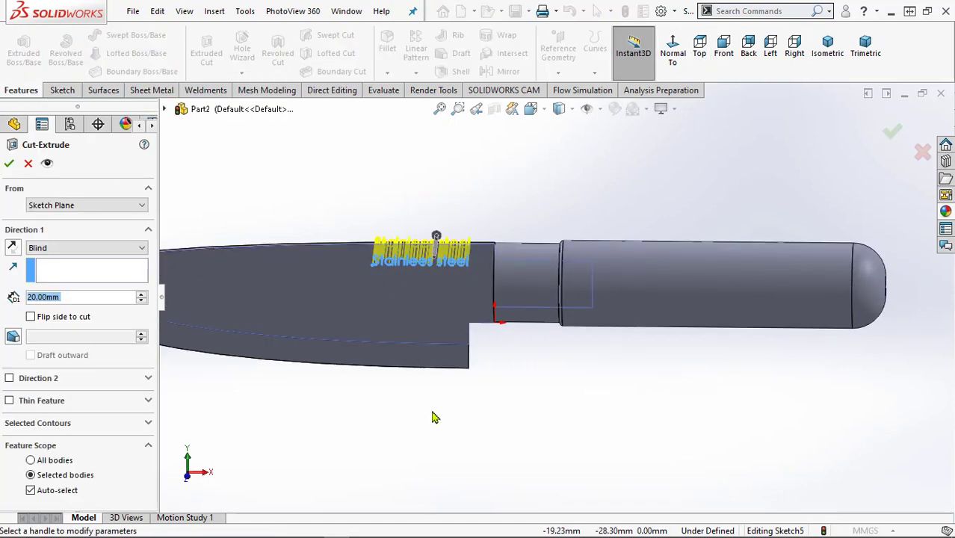
pyautogui.moveTo(398, 420); pyautogui.dragTo(388, 444, button='middle')
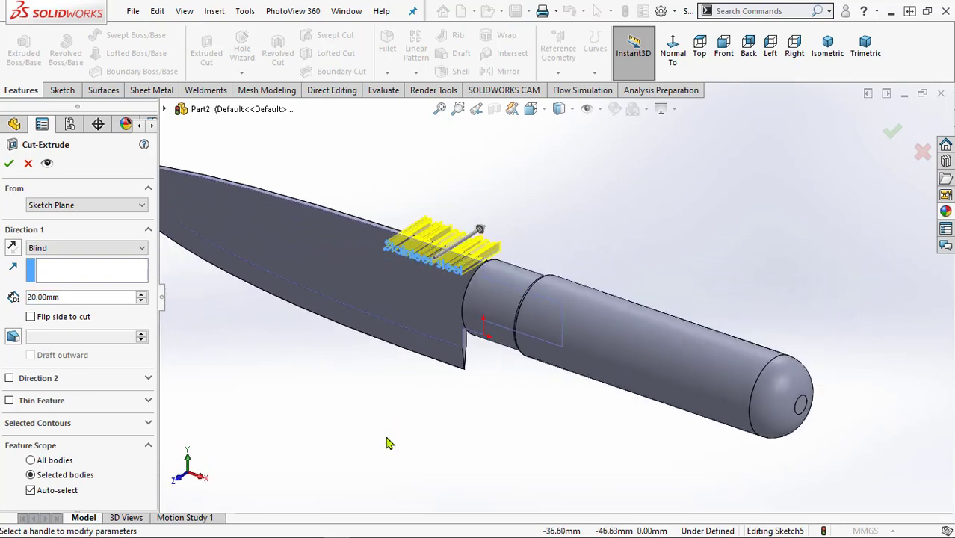
pyautogui.click(67, 297)
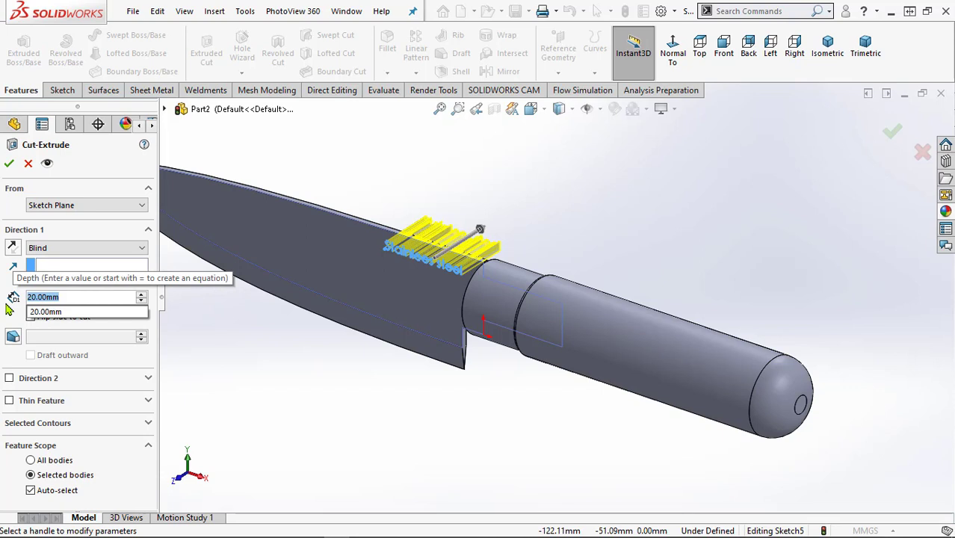
pyautogui.write('0.2')
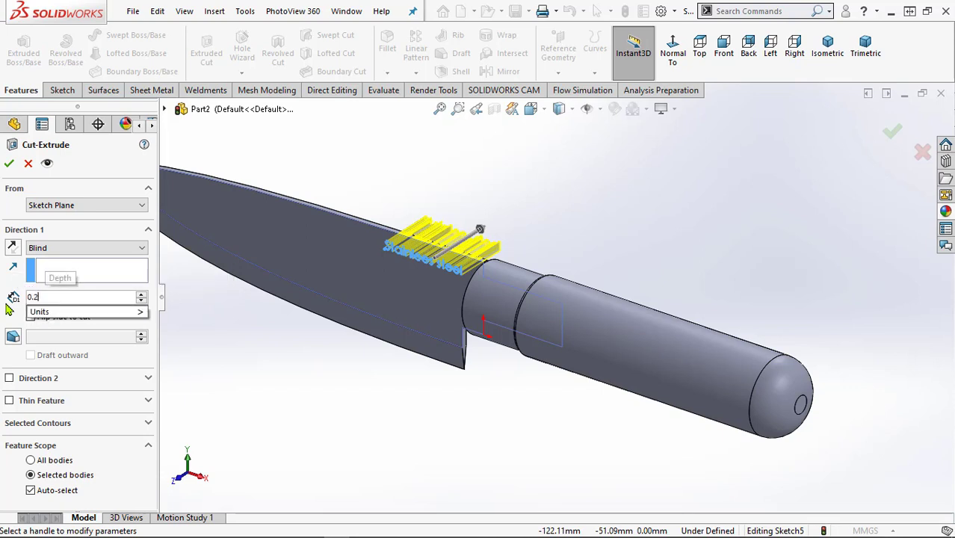
pyautogui.press('Return')
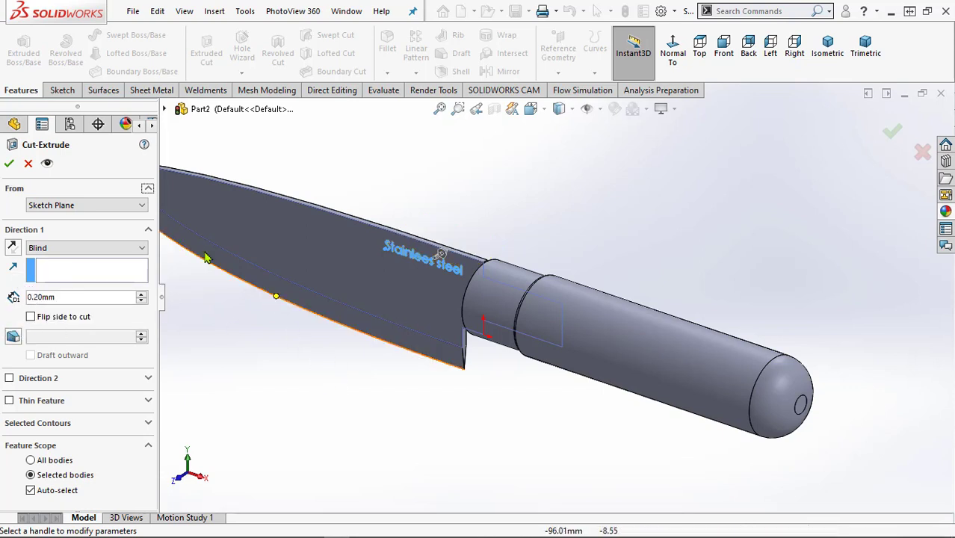
pyautogui.click(10, 168)
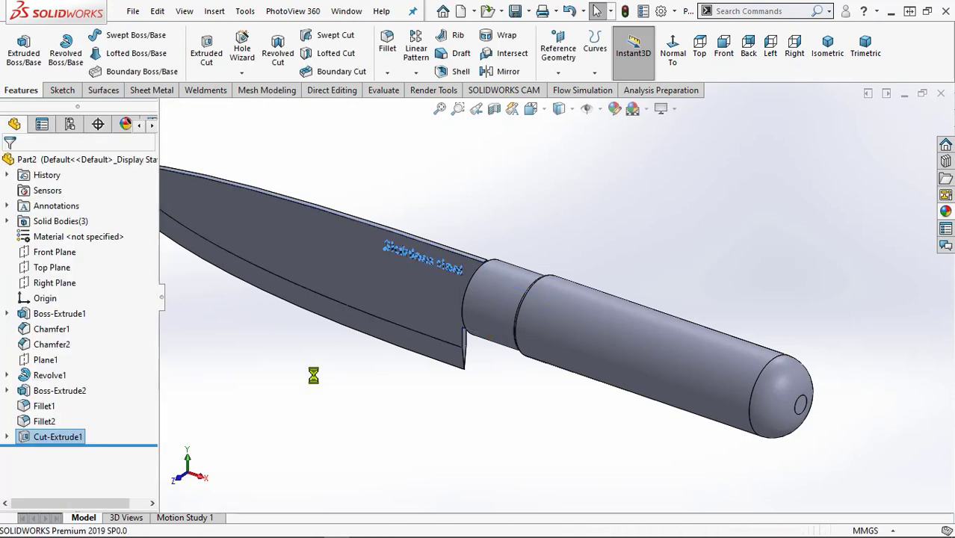
# Fillet the outer circular edge at the collar's front face, where it meets the blade, with a constant 3 mm radius
pyautogui.scroll(-2, 411, 258)
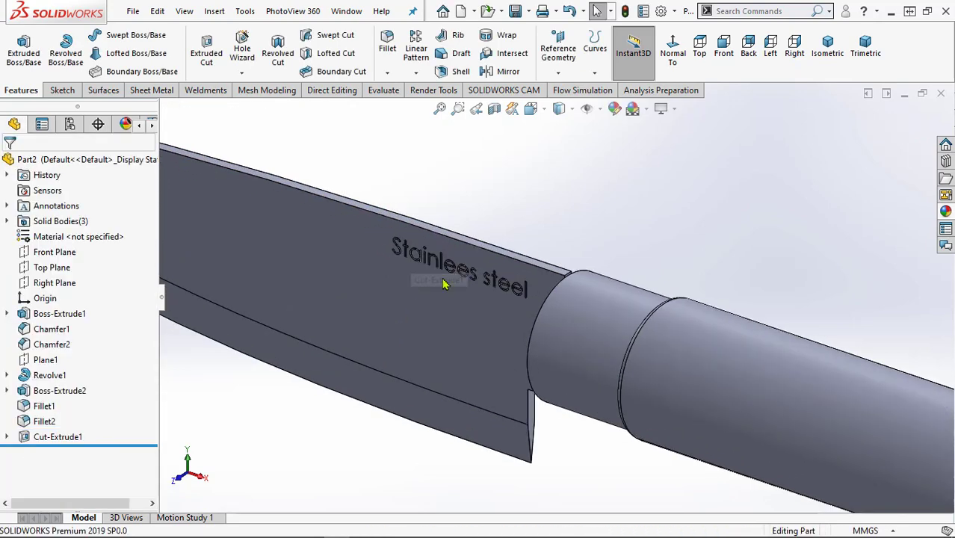
pyautogui.scroll(-3, 411, 258)
pyautogui.moveTo(480, 306); pyautogui.dragTo(554, 313, button='middle')
pyautogui.scroll(8, 553, 315)
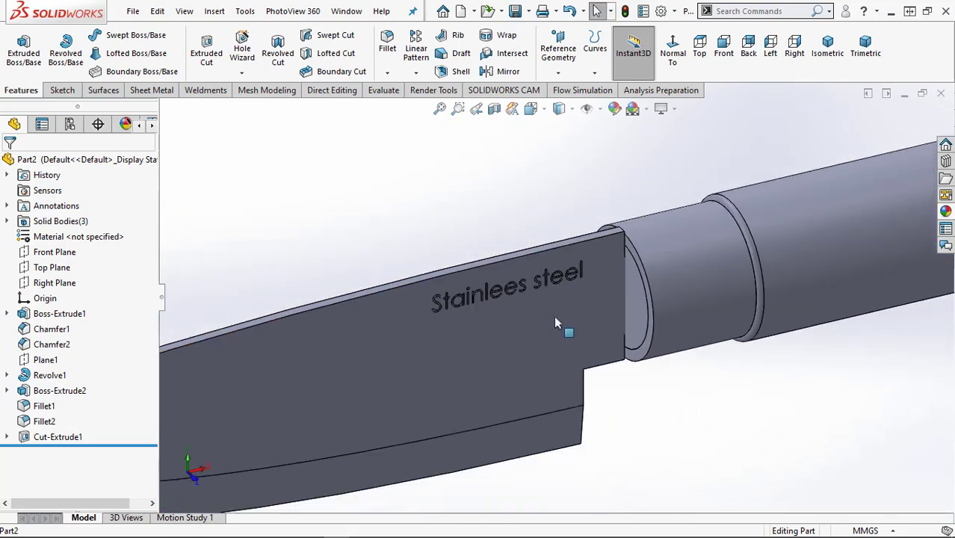
pyautogui.scroll(-2, 657, 336)
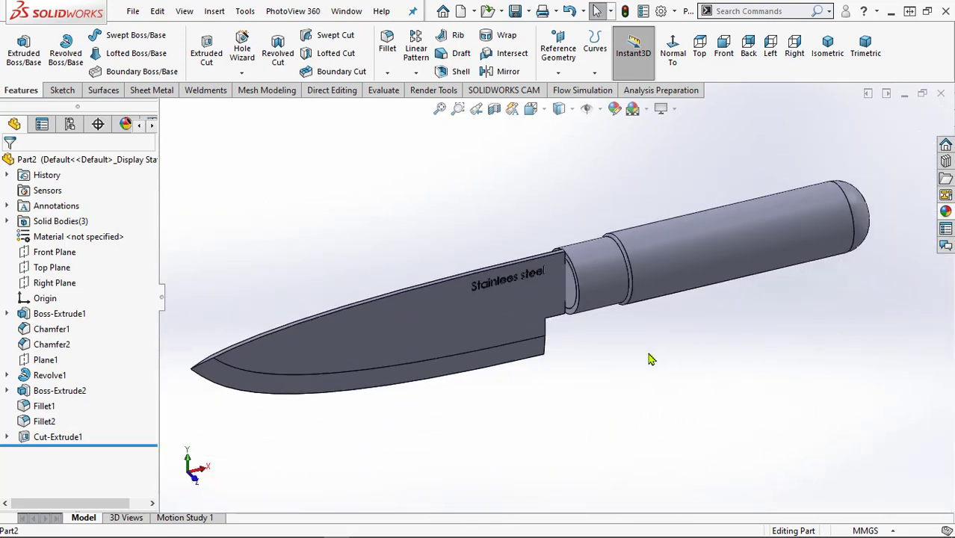
pyautogui.scroll(2, 693, 348)
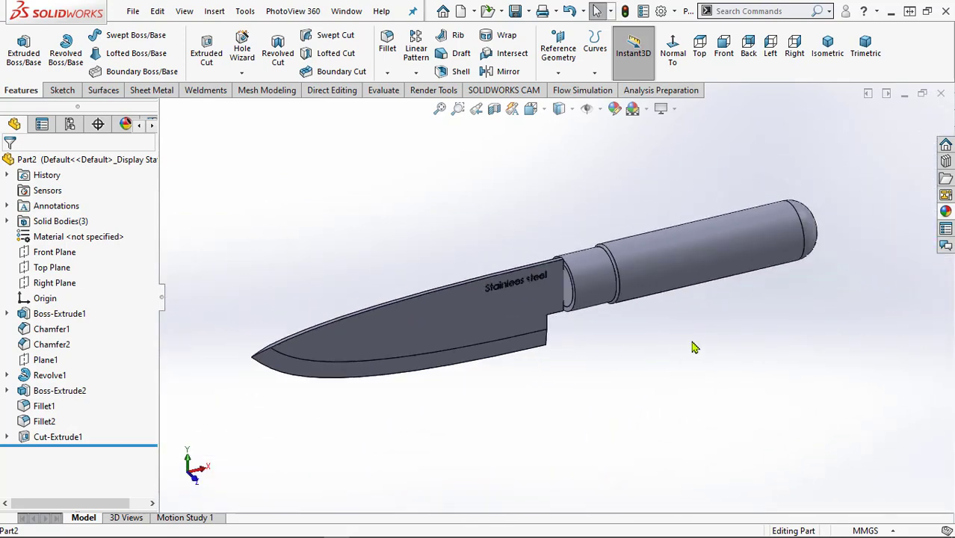
pyautogui.click(388, 46)
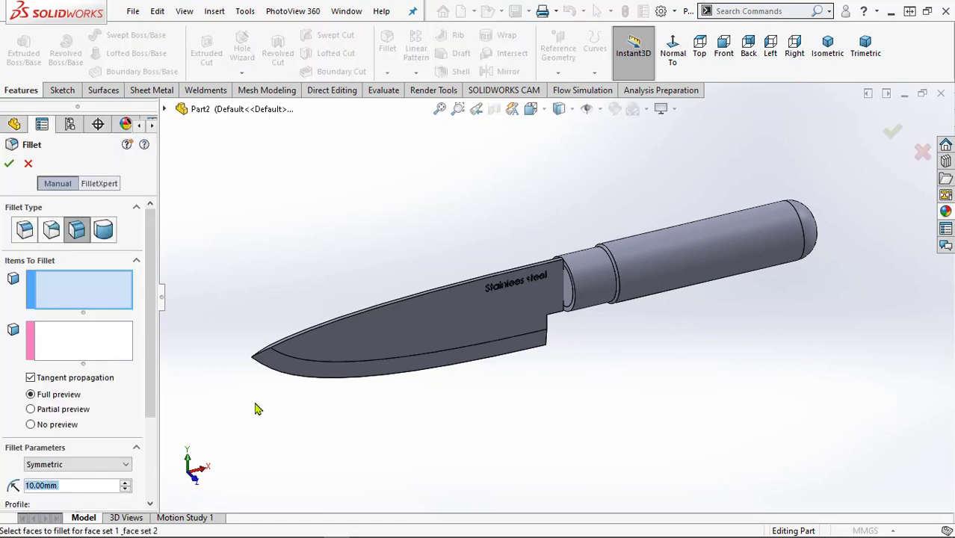
pyautogui.click(24, 231)
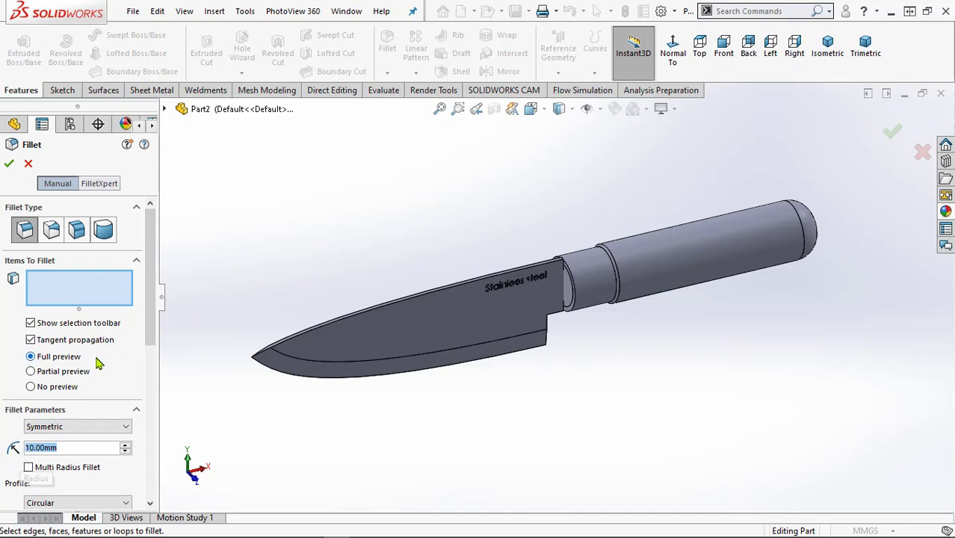
pyautogui.write('3')
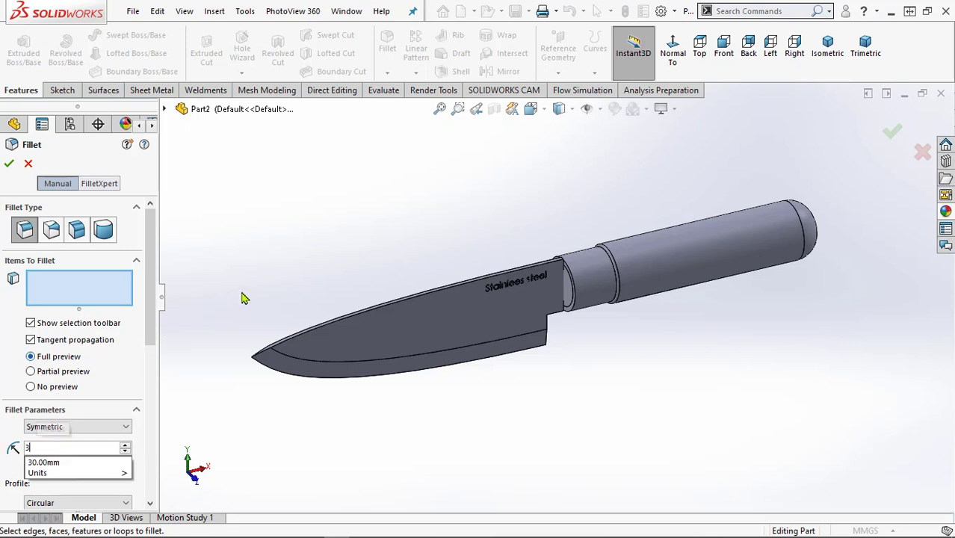
pyautogui.scroll(-4, 580, 320)
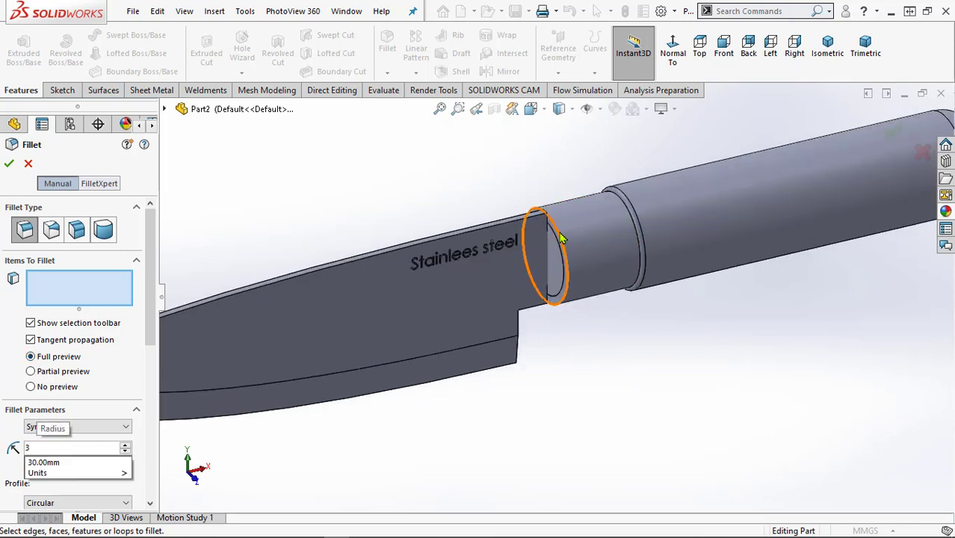
pyautogui.click(562, 237)
pyautogui.scroll(-1, 592, 387)
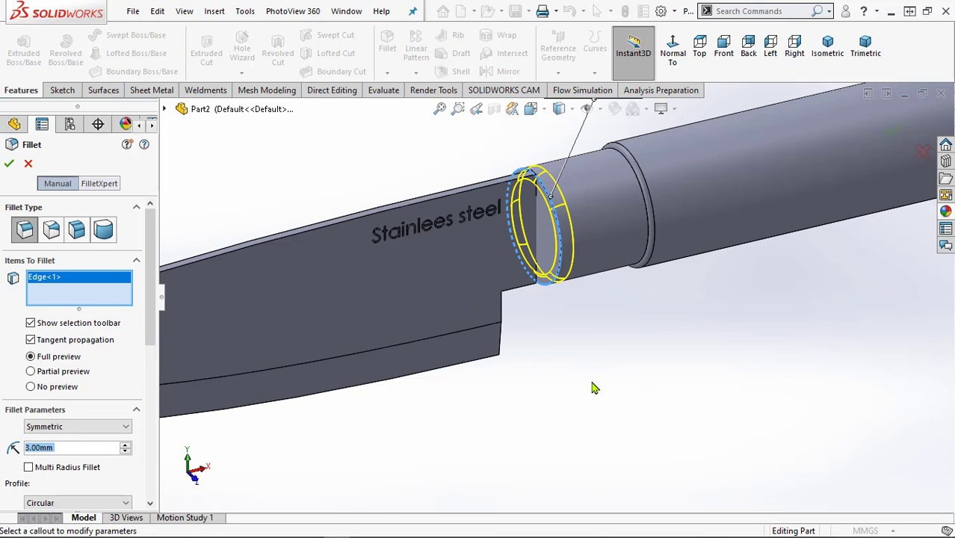
pyautogui.click(9, 168)
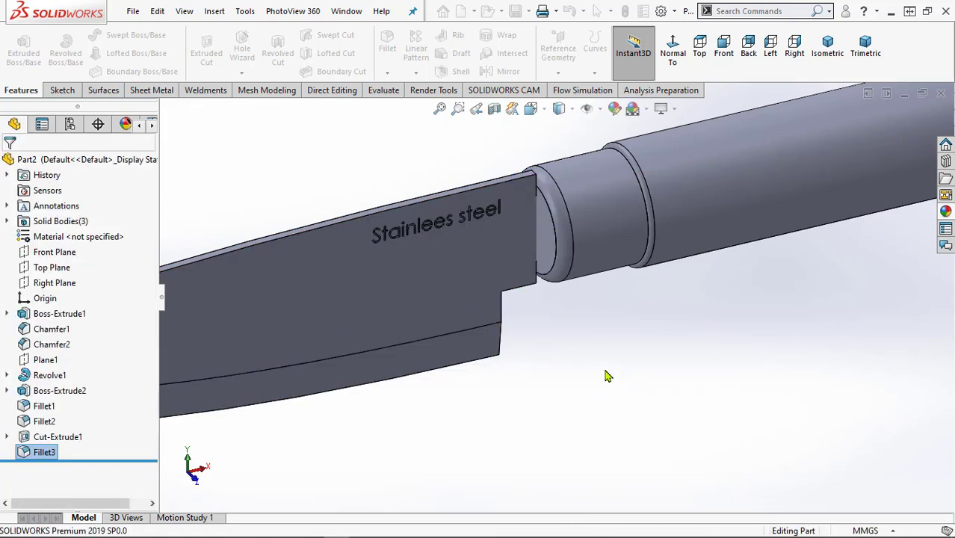
# Fillet the inner corner edge of the notch between the blade's heel and the handle with a constant 5 mm radius
pyautogui.moveTo(567, 336)
pyautogui.mouseDown(button='middle')
pyautogui.moveTo(595, 364)
pyautogui.moveTo(599, 386)
pyautogui.moveTo(617, 379)
pyautogui.moveTo(603, 326)
pyautogui.moveTo(566, 328)
pyautogui.mouseUp(button='middle')
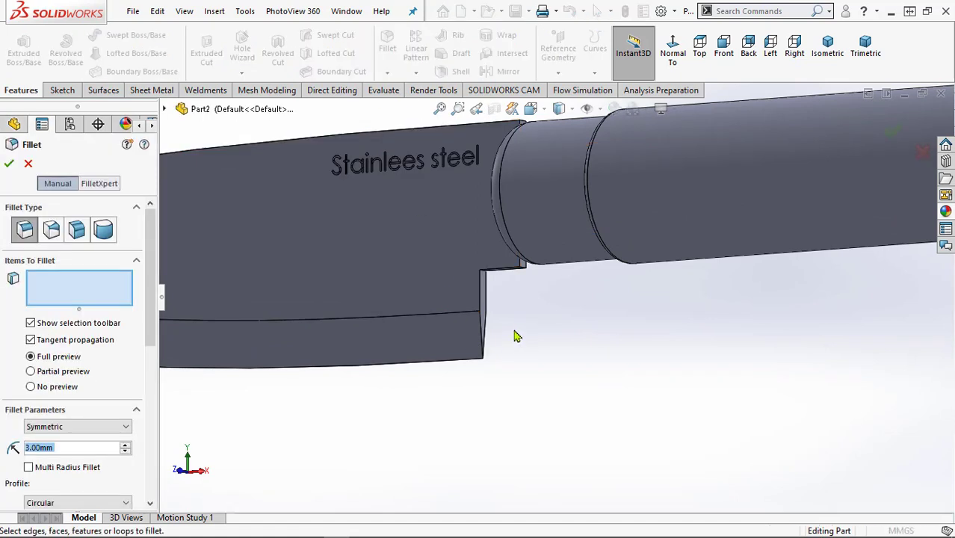
pyautogui.moveTo(516, 334); pyautogui.dragTo(497, 295, button='middle')
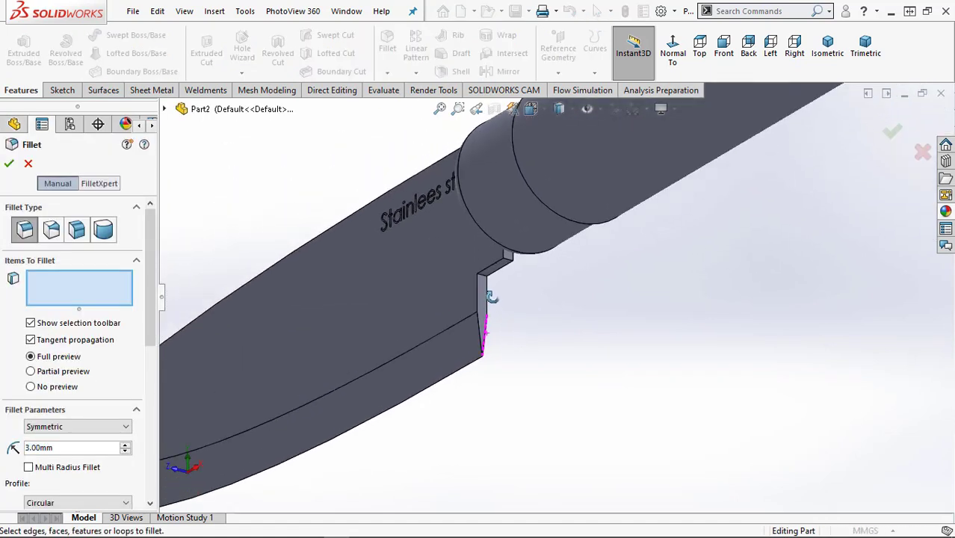
pyautogui.click(63, 449)
pyautogui.write('5')
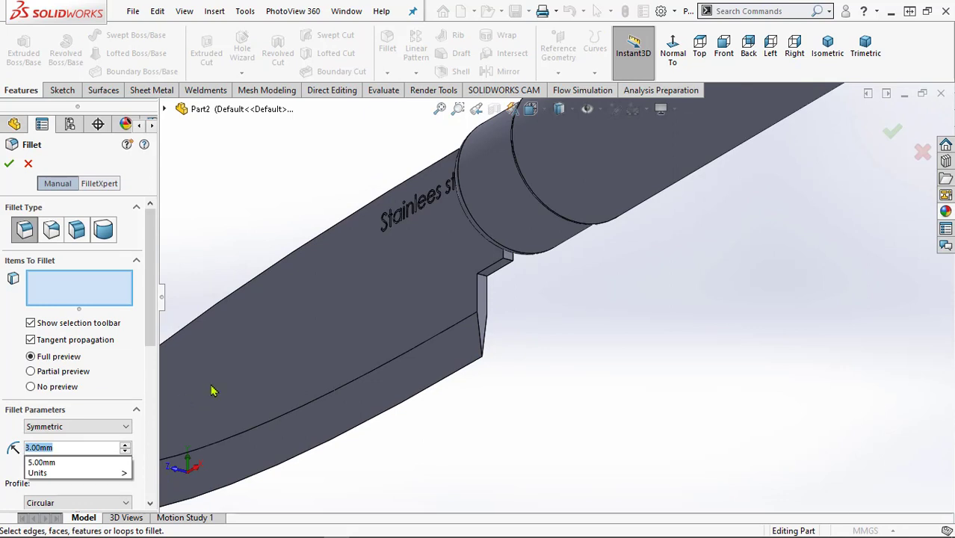
pyautogui.click(483, 279)
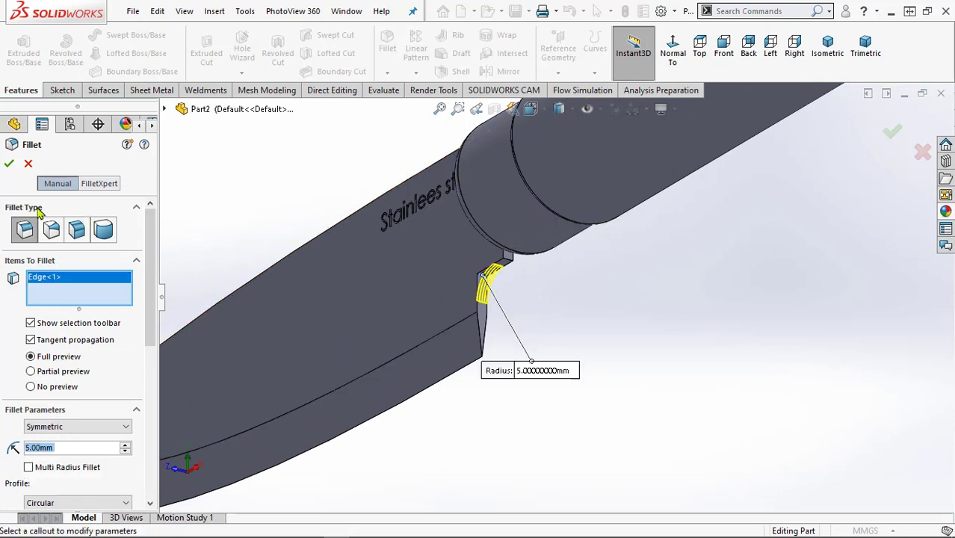
pyautogui.click(9, 166)
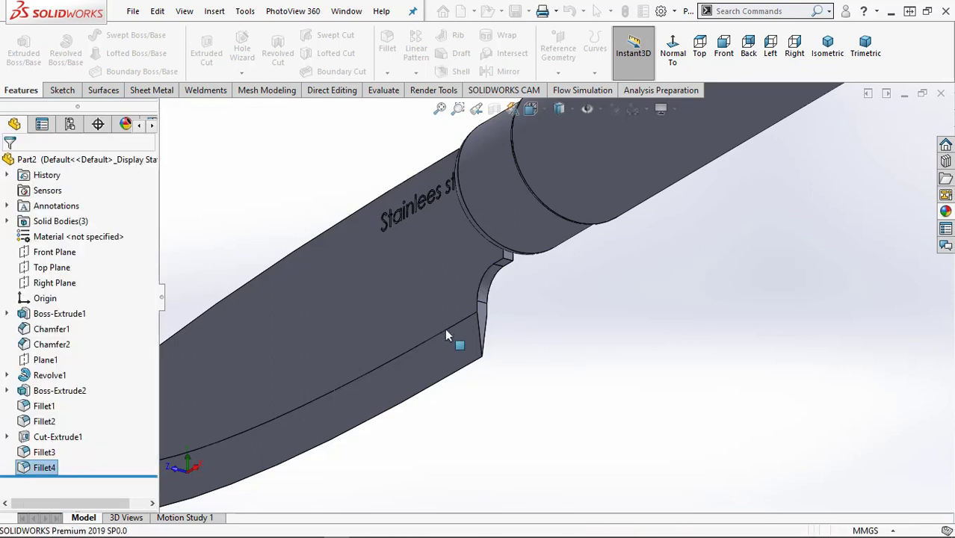
# Examine the whole knife and the engraved text on the blade up close from several angles
pyautogui.scroll(3, 458, 350)
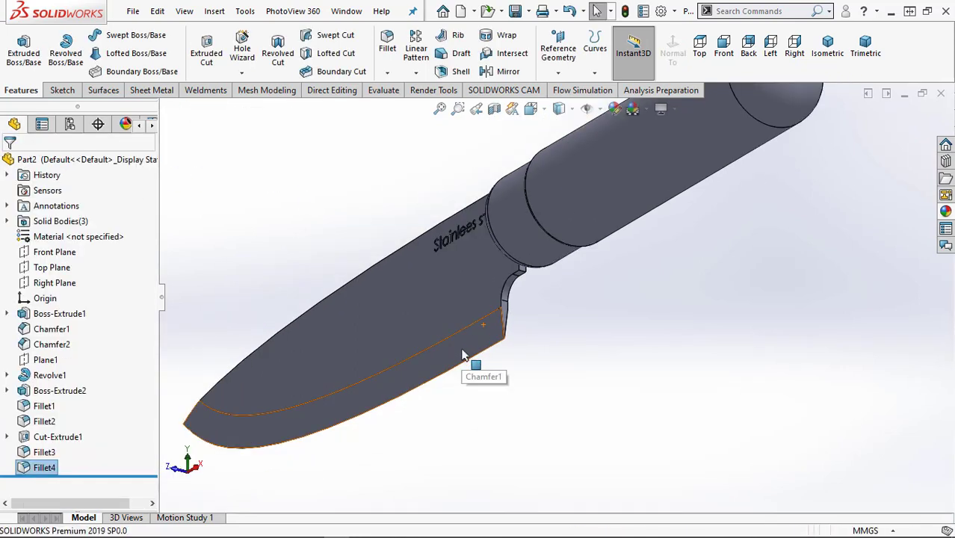
pyautogui.scroll(3, 461, 356)
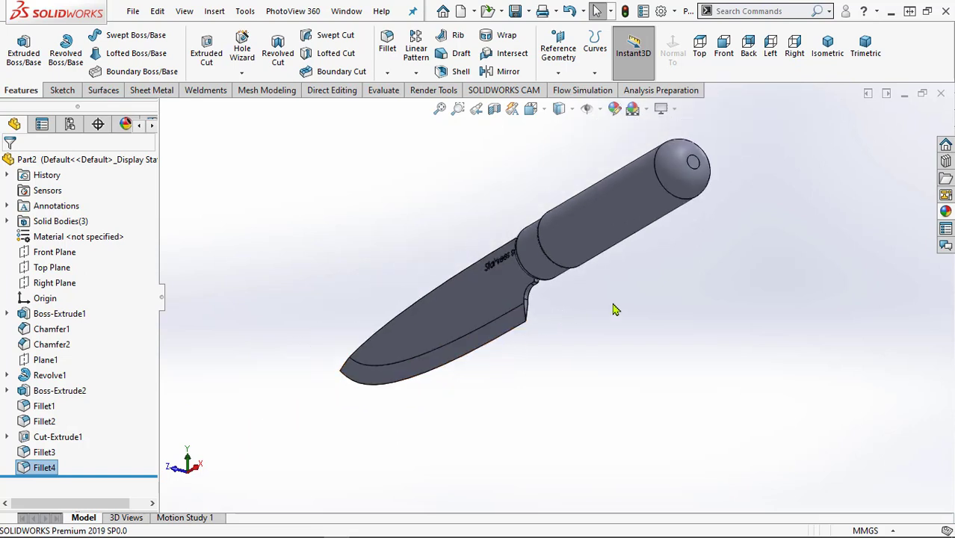
pyautogui.moveTo(620, 308); pyautogui.dragTo(725, 426, button='middle')
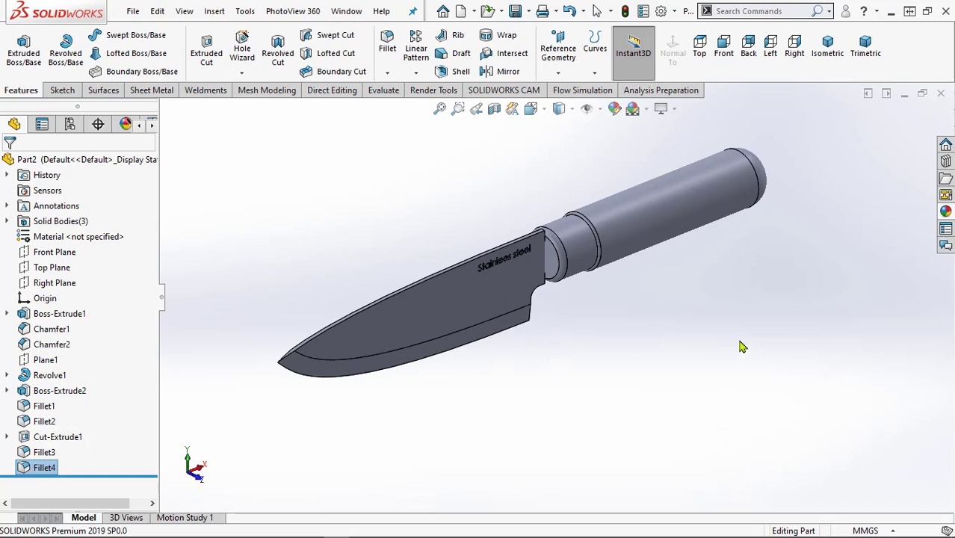
pyautogui.scroll(-6, 420, 289)
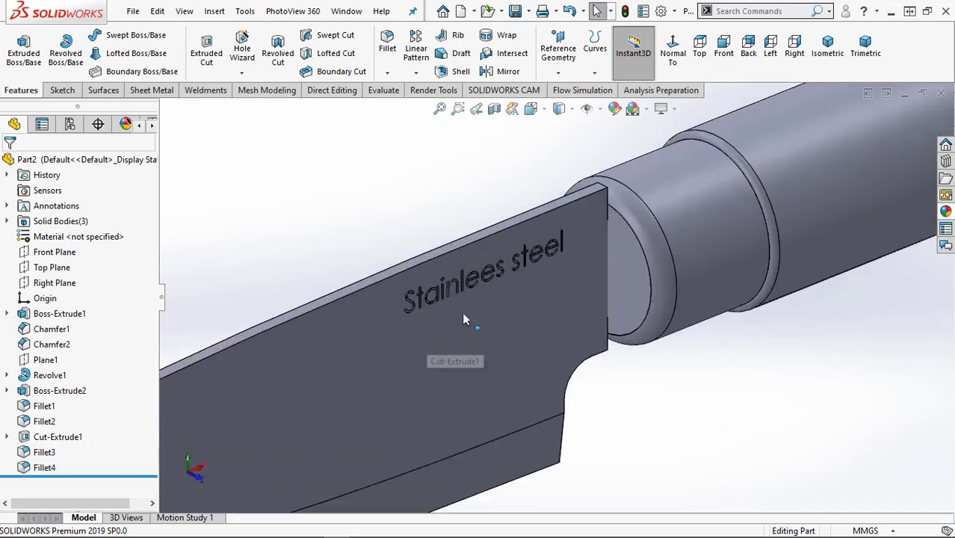
pyautogui.scroll(-3, 463, 319)
pyautogui.scroll(-2, 489, 269)
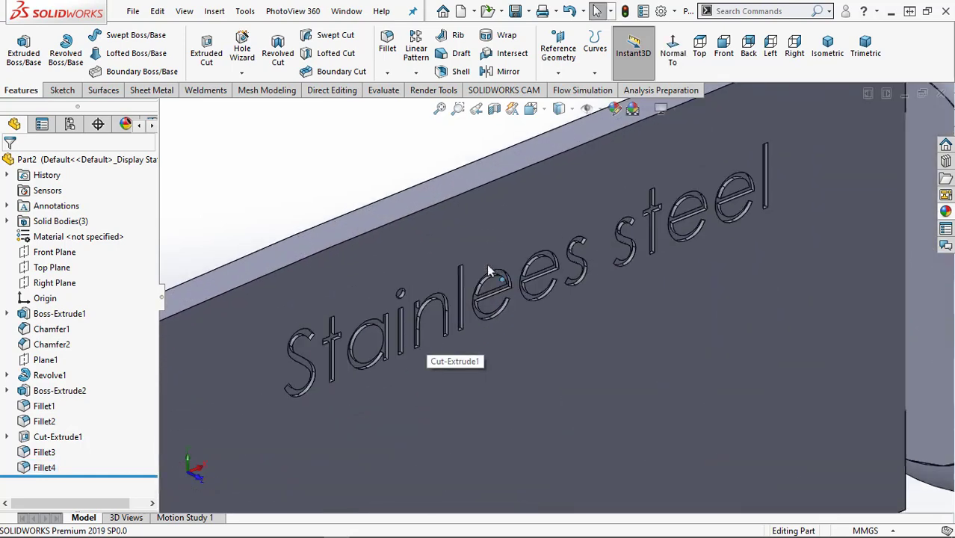
pyautogui.scroll(6, 489, 269)
pyautogui.scroll(8, 665, 400)
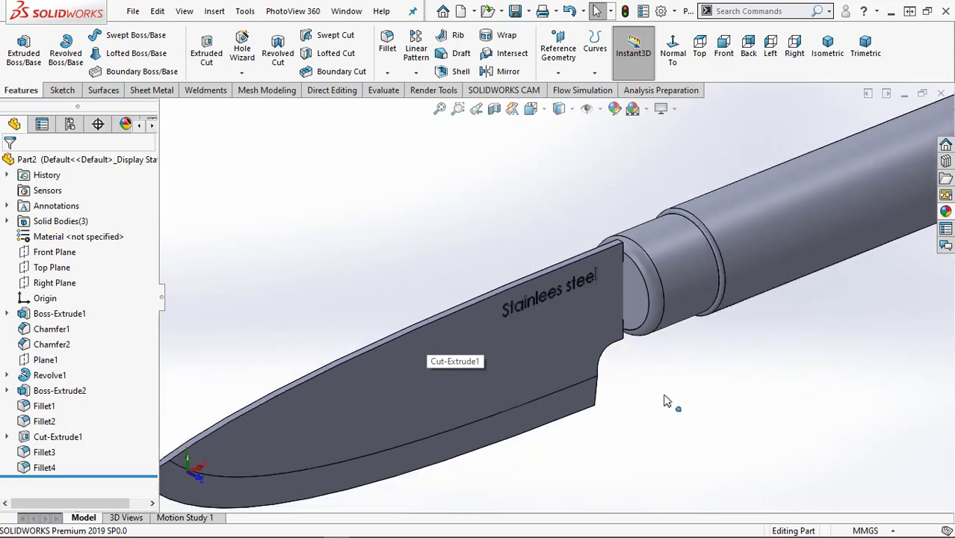
# Apply the polished teak 2d wood appearance to the whole handle body
pyautogui.click(944, 213)
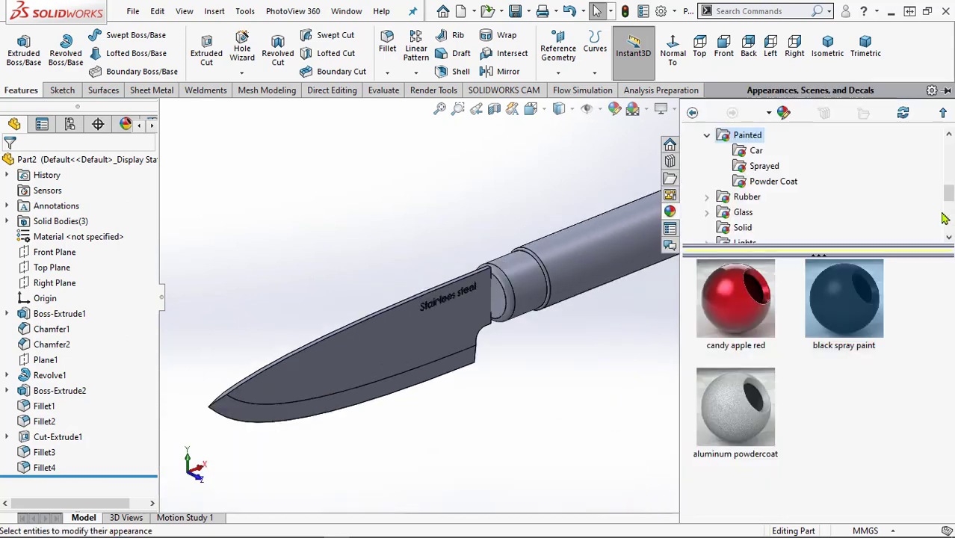
pyautogui.click(707, 136)
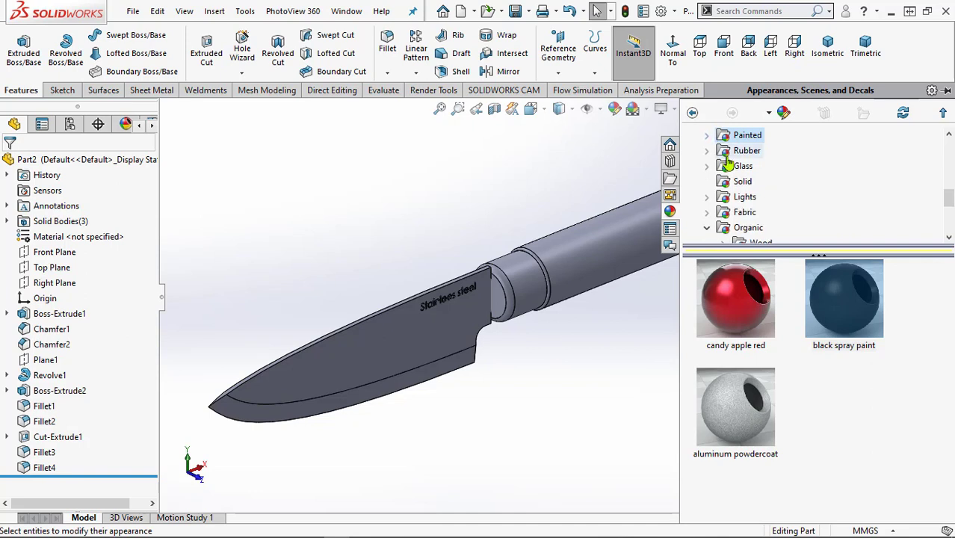
pyautogui.scroll(-1, 736, 198)
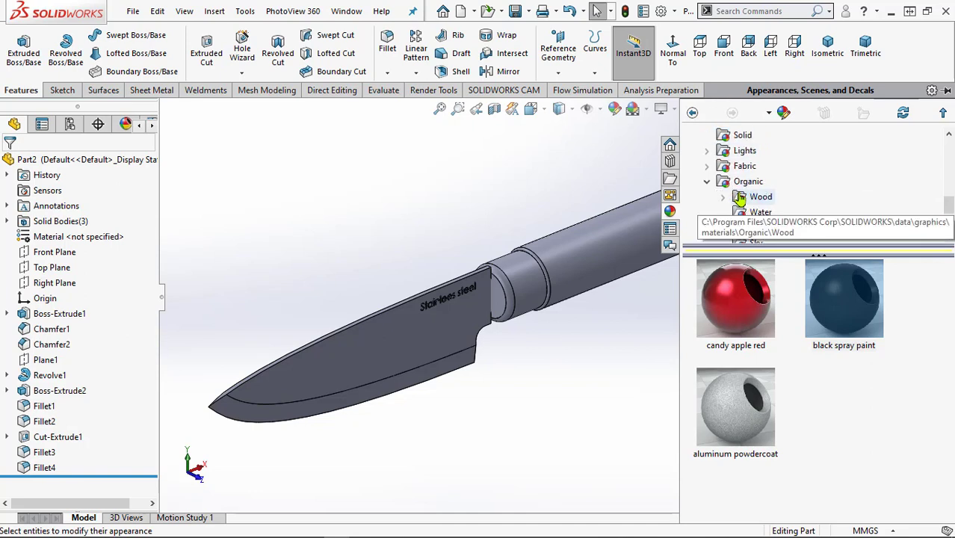
pyautogui.click(747, 197)
pyautogui.scroll(-3, 816, 388)
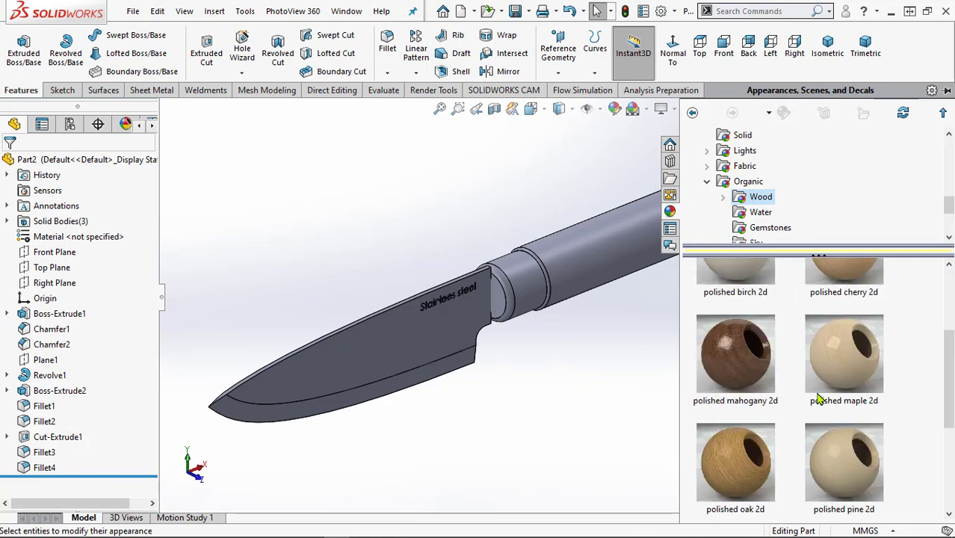
pyautogui.moveTo(819, 402)
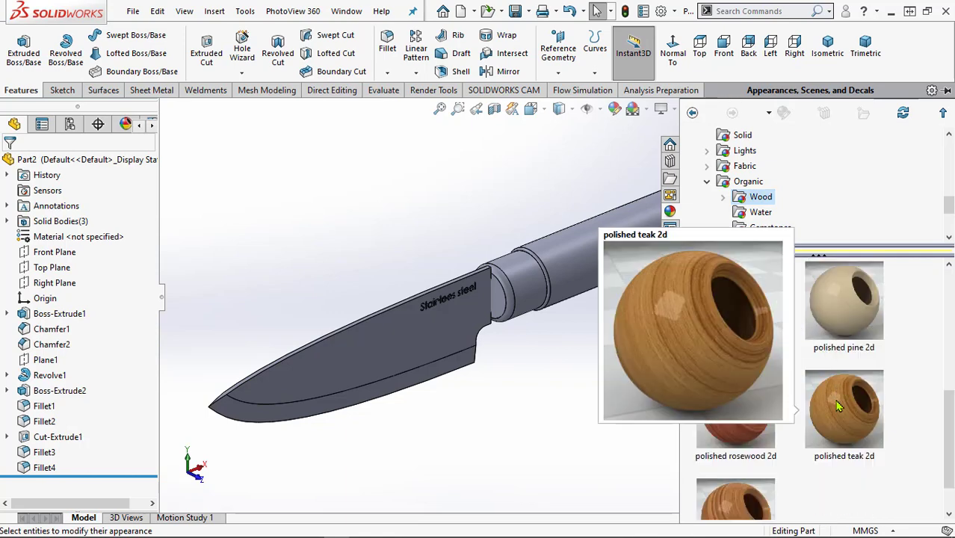
pyautogui.moveTo(837, 406); pyautogui.dragTo(606, 252)
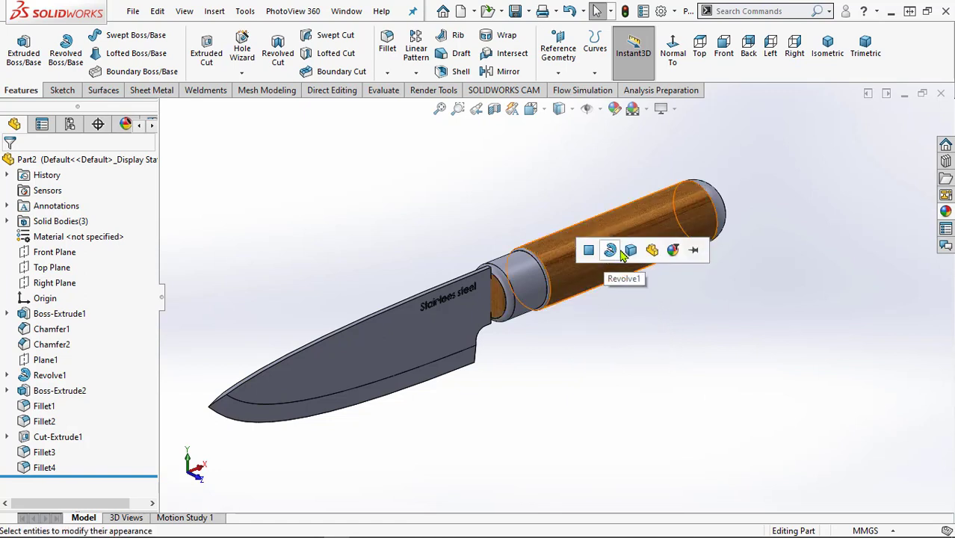
pyautogui.click(630, 252)
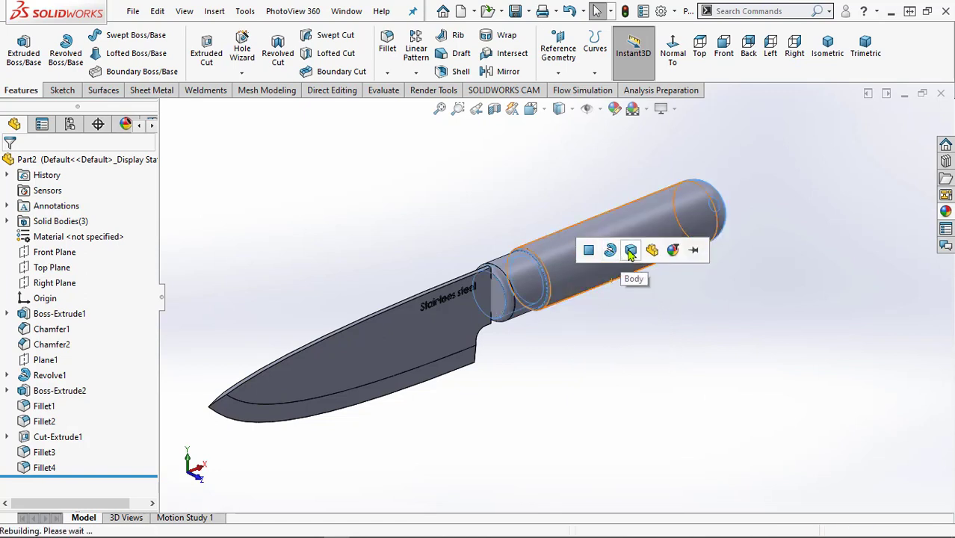
# Apply the polished steel appearance to the collar between the blade and the wooden handle
pyautogui.moveTo(644, 323); pyautogui.dragTo(911, 247, button='middle')
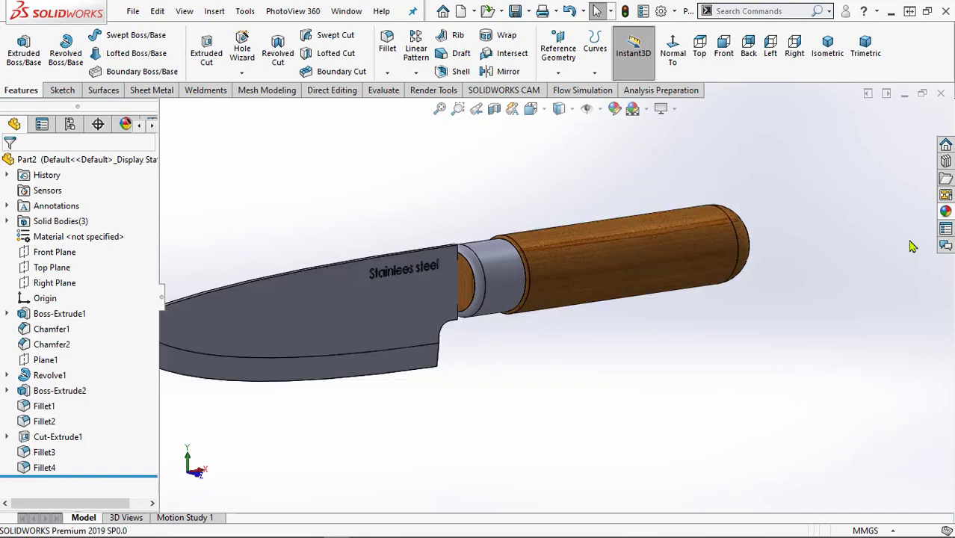
pyautogui.click(945, 214)
pyautogui.scroll(5, 740, 192)
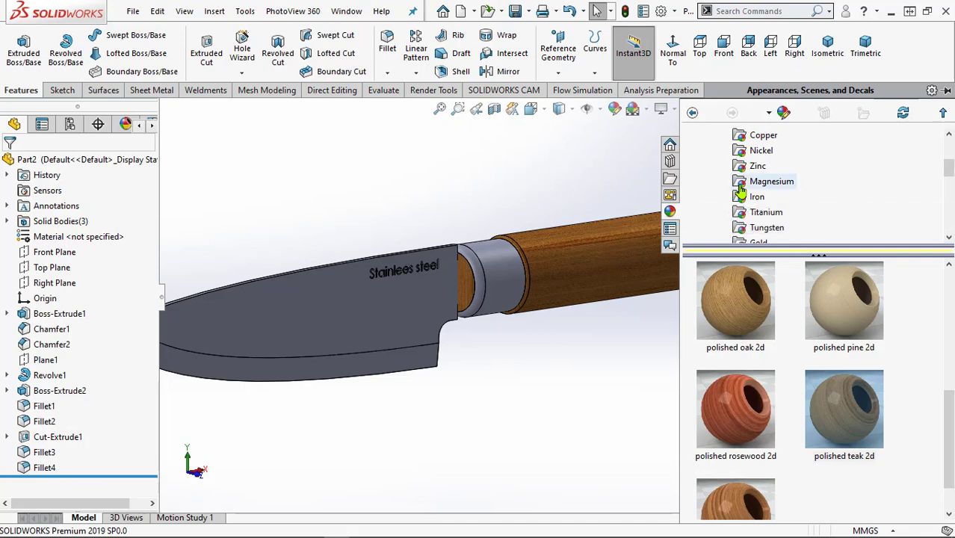
pyautogui.scroll(1, 740, 191)
pyautogui.scroll(1, 745, 167)
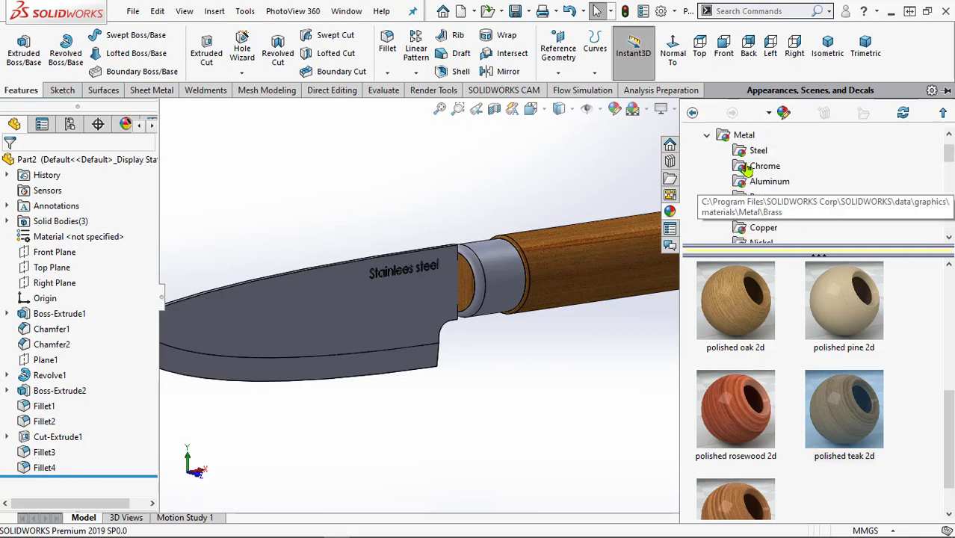
pyautogui.click(744, 136)
pyautogui.click(756, 152)
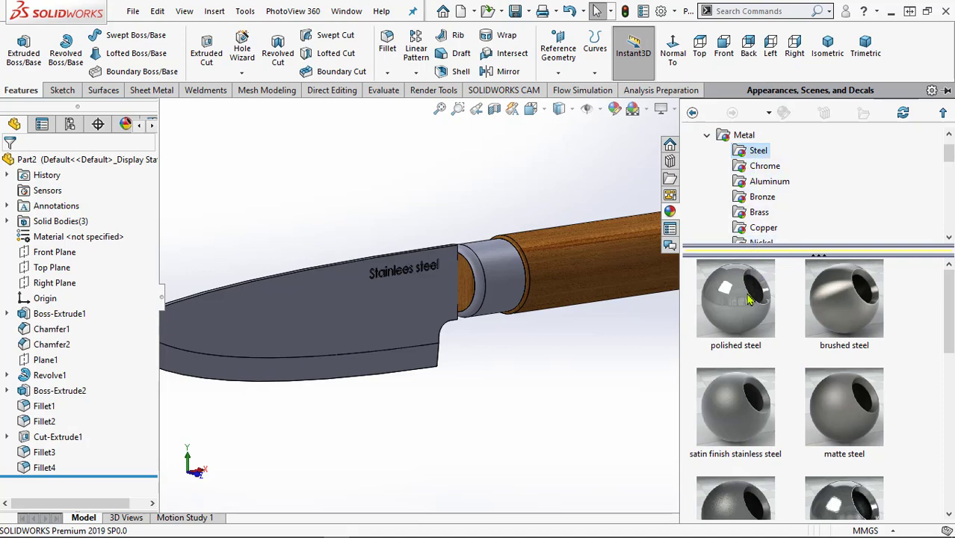
pyautogui.moveTo(750, 299)
pyautogui.moveTo(750, 299); pyautogui.dragTo(518, 277)
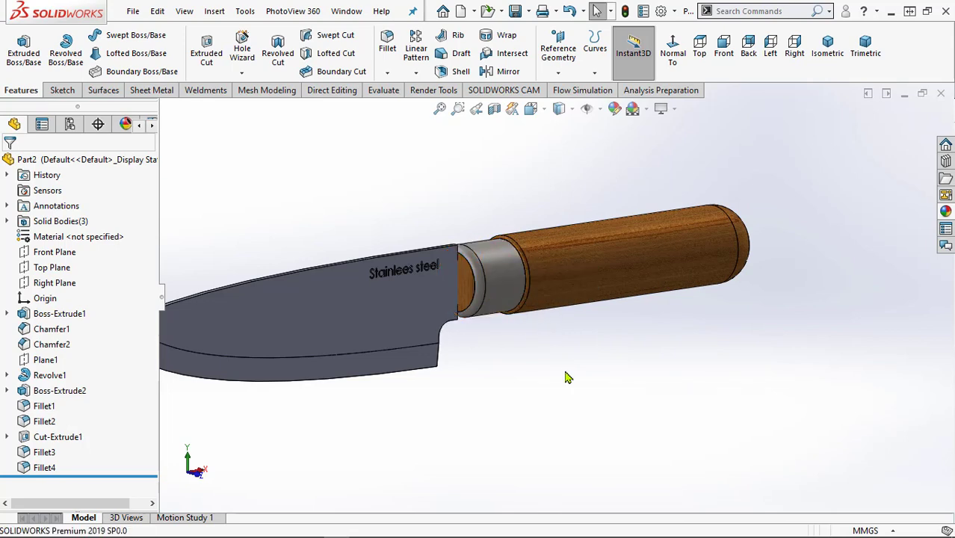
# Browse the metal appearances and apply matte platinum to the blade
pyautogui.scroll(2, 565, 372)
pyautogui.scroll(-1, 560, 371)
pyautogui.click(946, 211)
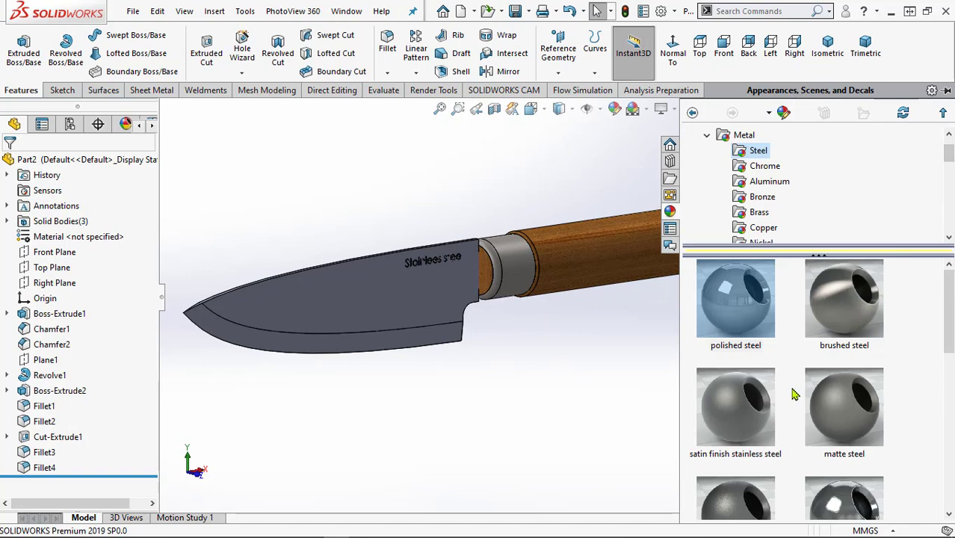
pyautogui.scroll(-6, 794, 395)
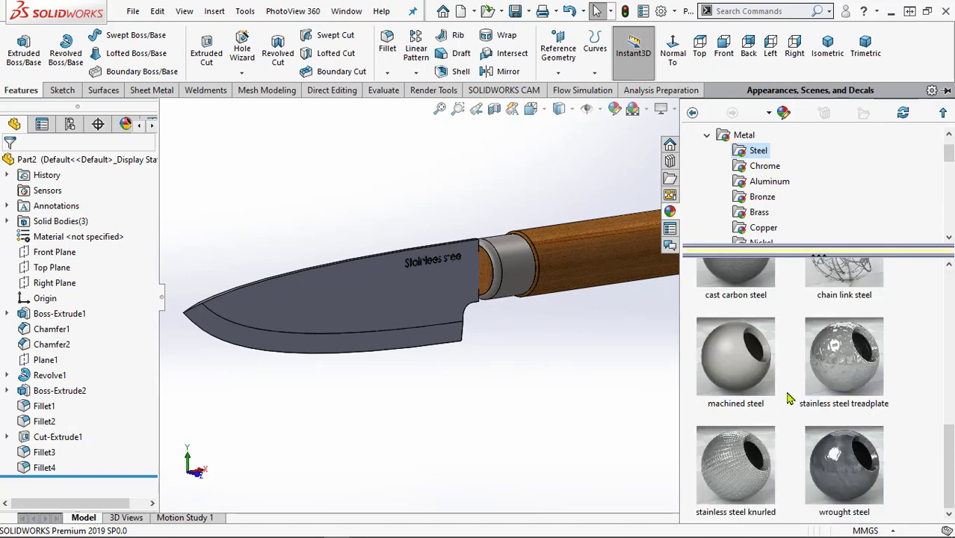
pyautogui.scroll(2, 781, 400)
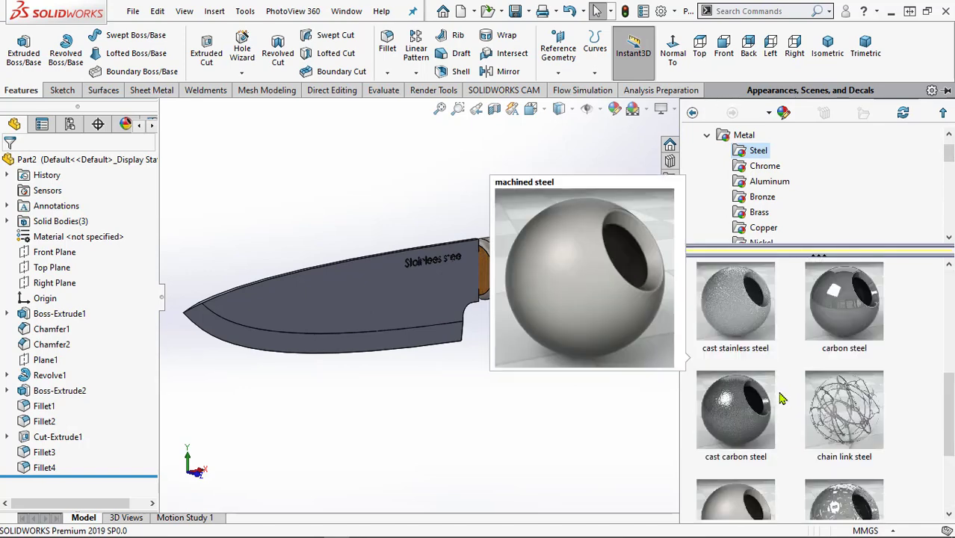
pyautogui.scroll(-1, 767, 198)
pyautogui.scroll(-1, 769, 196)
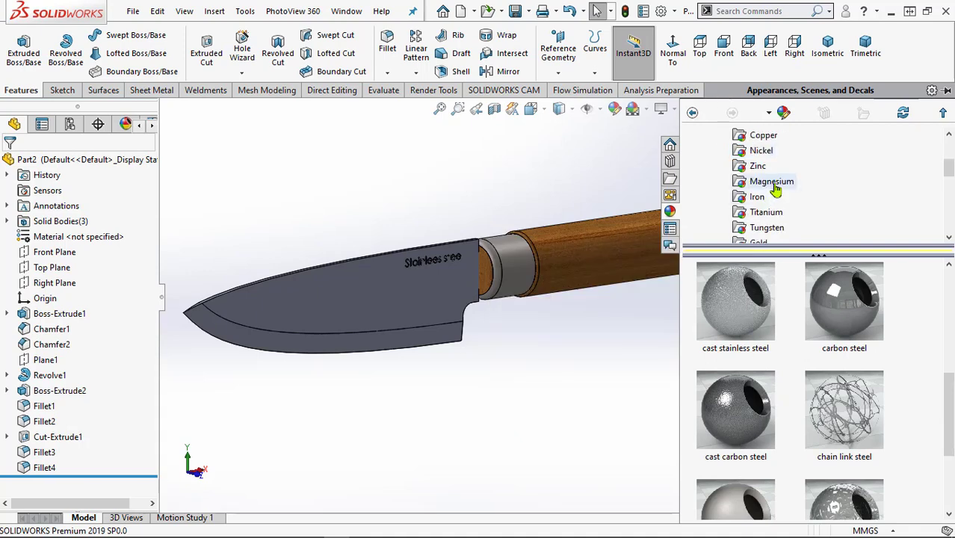
pyautogui.scroll(-1, 769, 195)
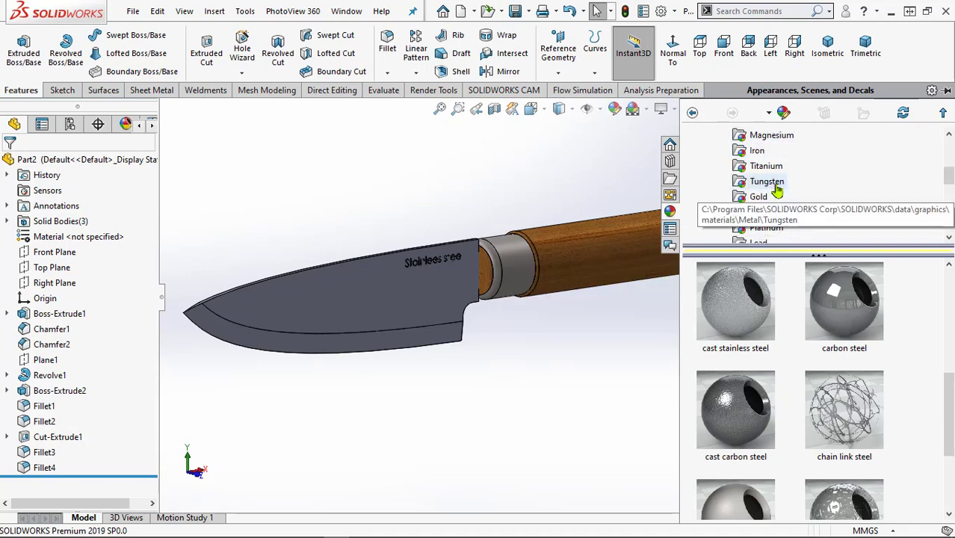
pyautogui.click(769, 228)
pyautogui.scroll(-1, 769, 228)
pyautogui.scroll(2, 774, 187)
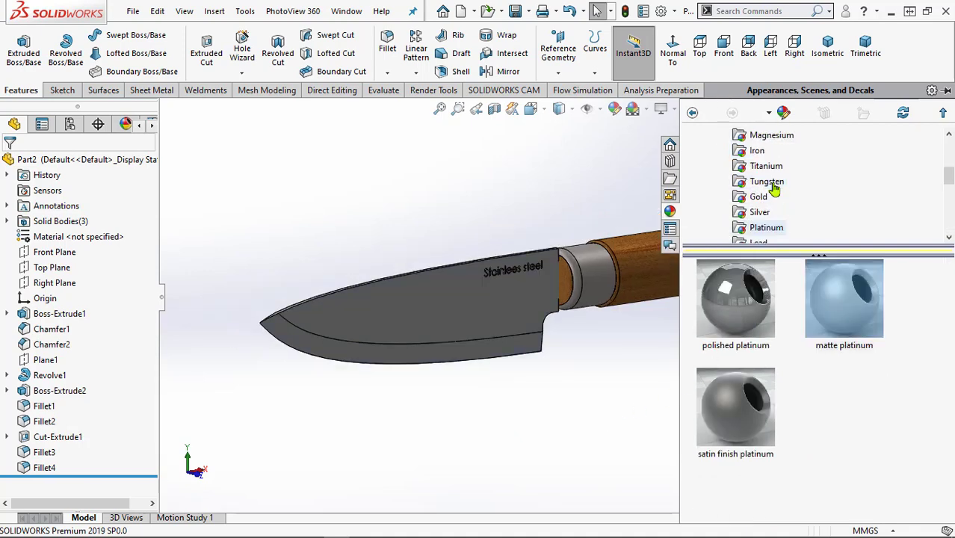
# Apply the brushed zinc appearance to the whole blade body
pyautogui.click(758, 166)
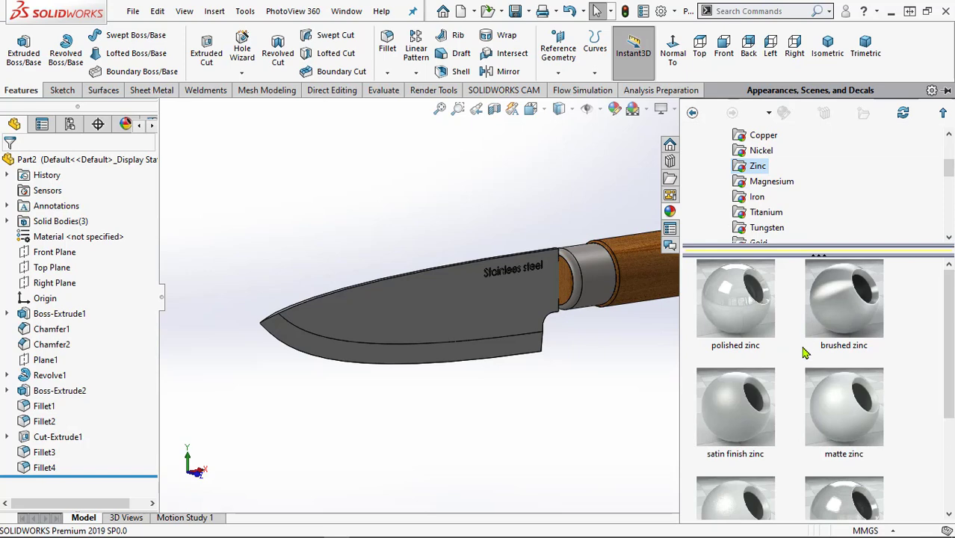
pyautogui.scroll(-2, 805, 353)
pyautogui.moveTo(805, 354)
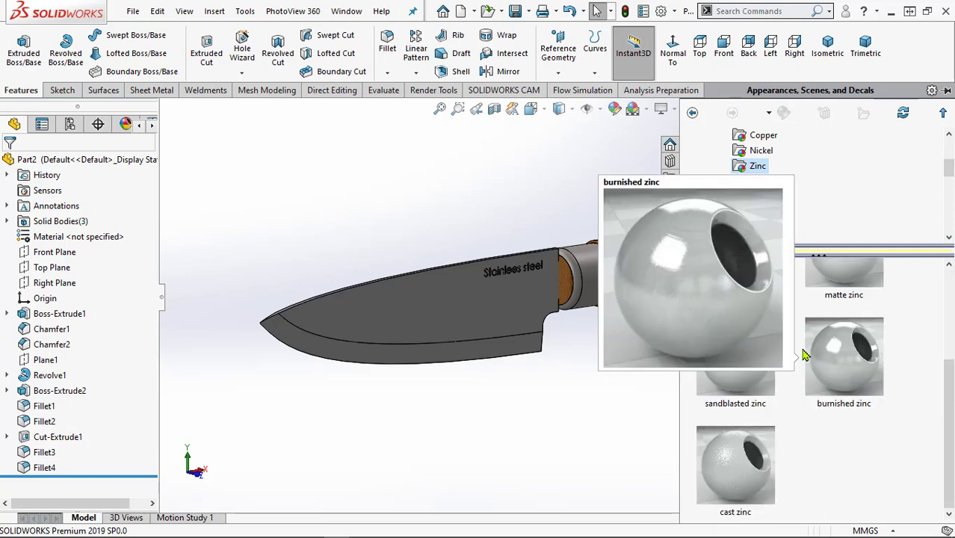
pyautogui.scroll(2, 805, 353)
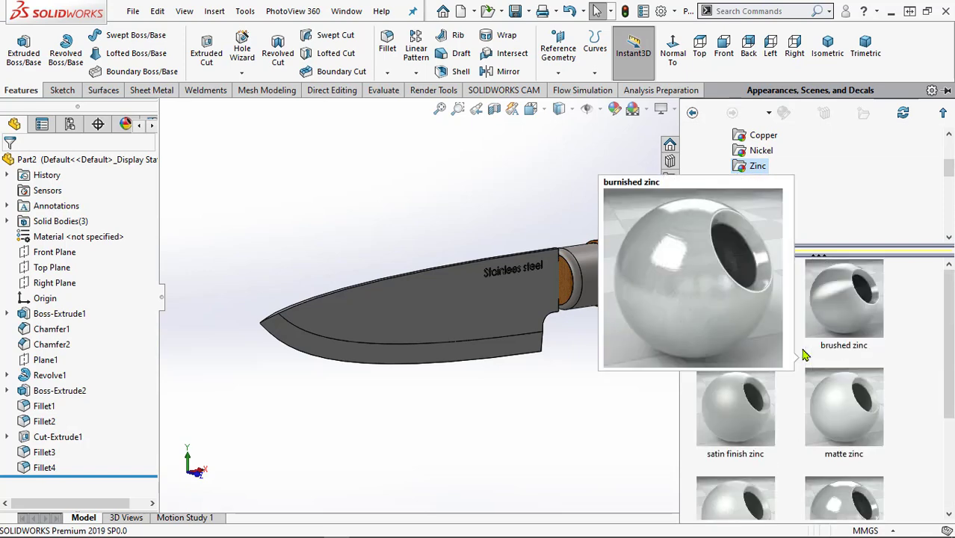
pyautogui.moveTo(803, 315); pyautogui.dragTo(461, 314)
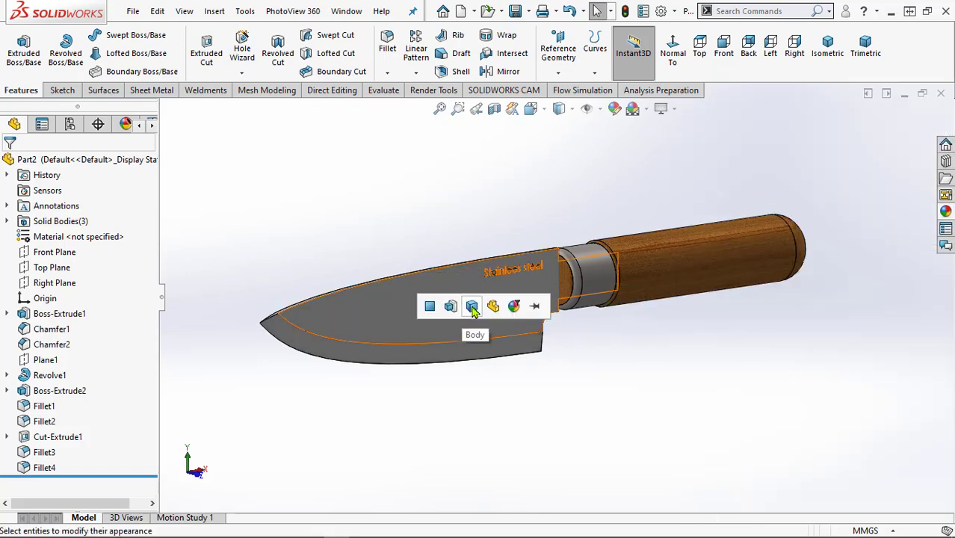
pyautogui.click(472, 310)
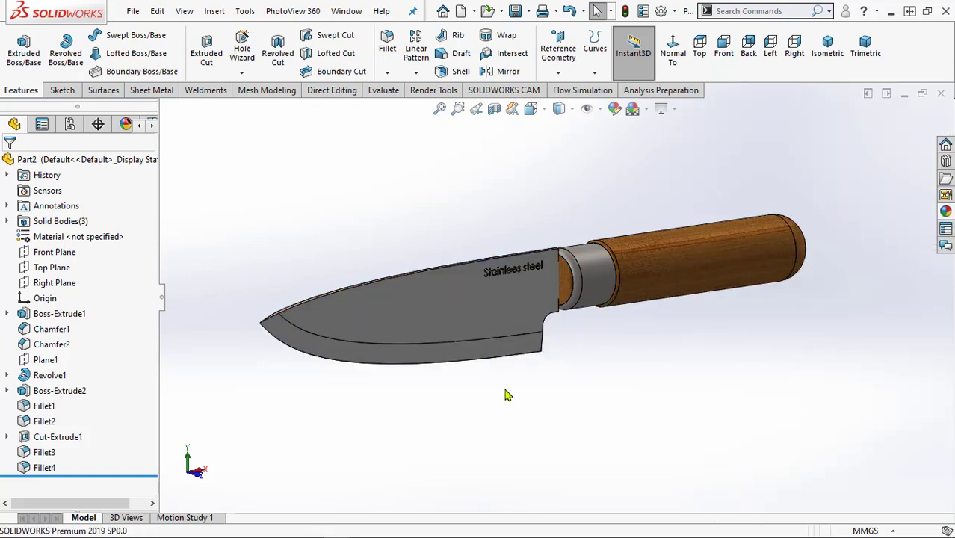
# Apply the black spray paint appearance to the whole engraved "Stainlees steel" cut feature on the blade
pyautogui.scroll(-8, 527, 271)
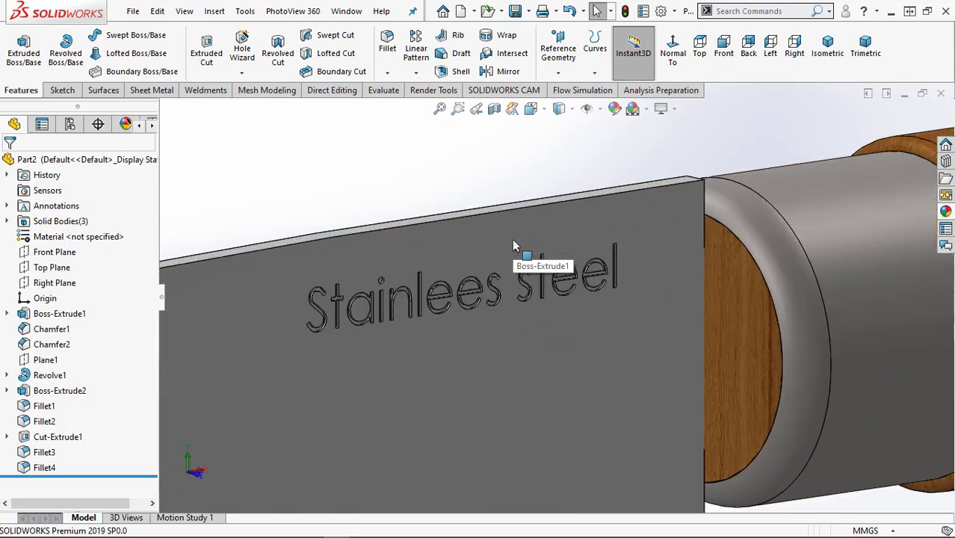
pyautogui.scroll(-5, 512, 246)
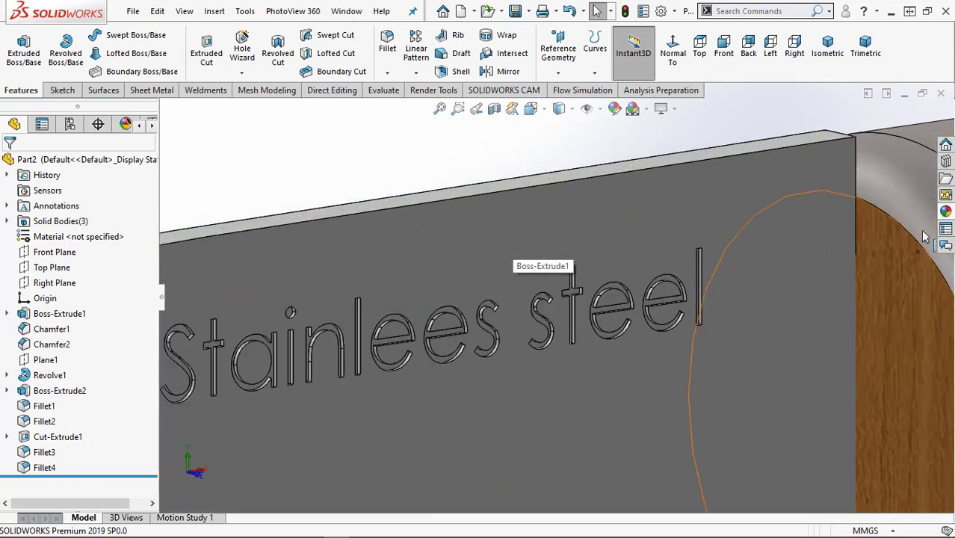
pyautogui.click(945, 212)
pyautogui.scroll(2, 762, 205)
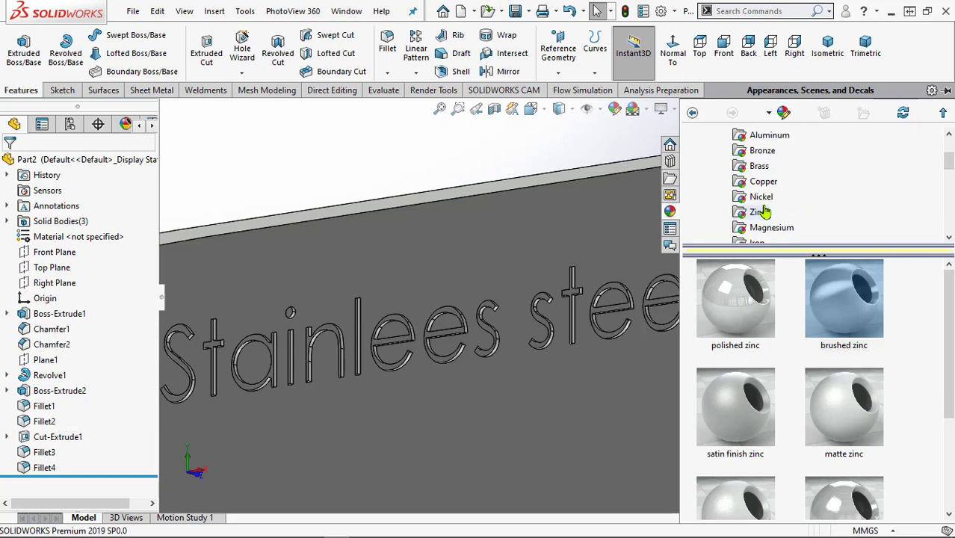
pyautogui.scroll(-2, 759, 194)
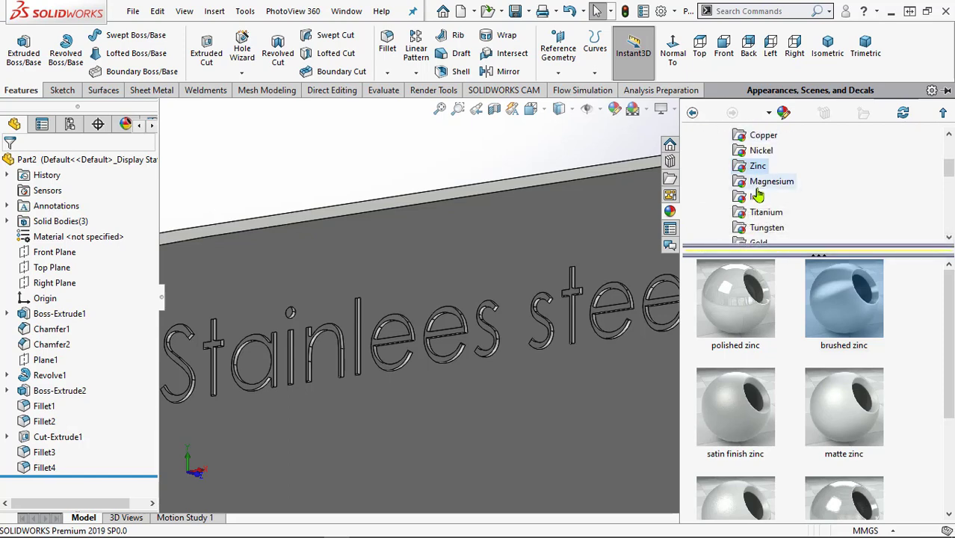
pyautogui.scroll(-2, 761, 194)
pyautogui.scroll(-1, 765, 195)
pyautogui.click(749, 182)
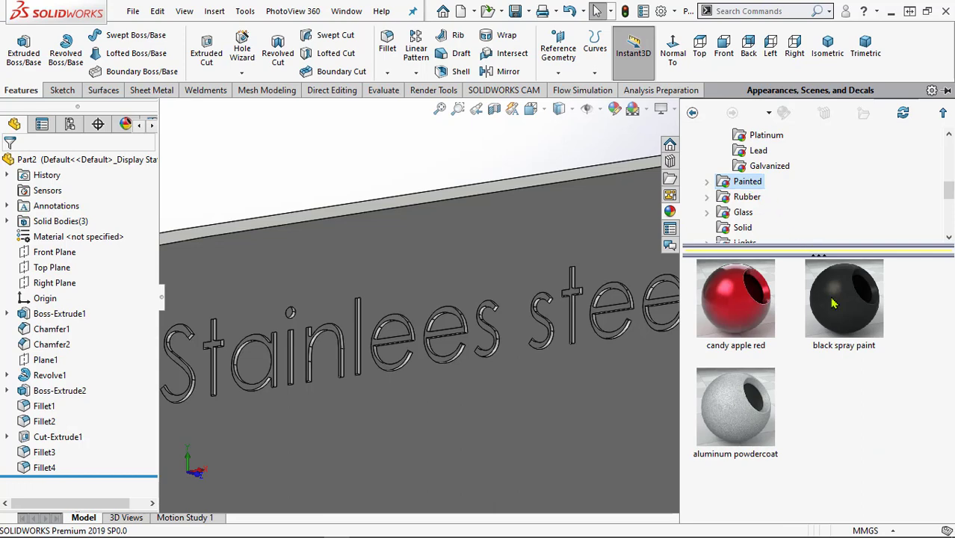
pyautogui.moveTo(834, 303); pyautogui.dragTo(613, 293)
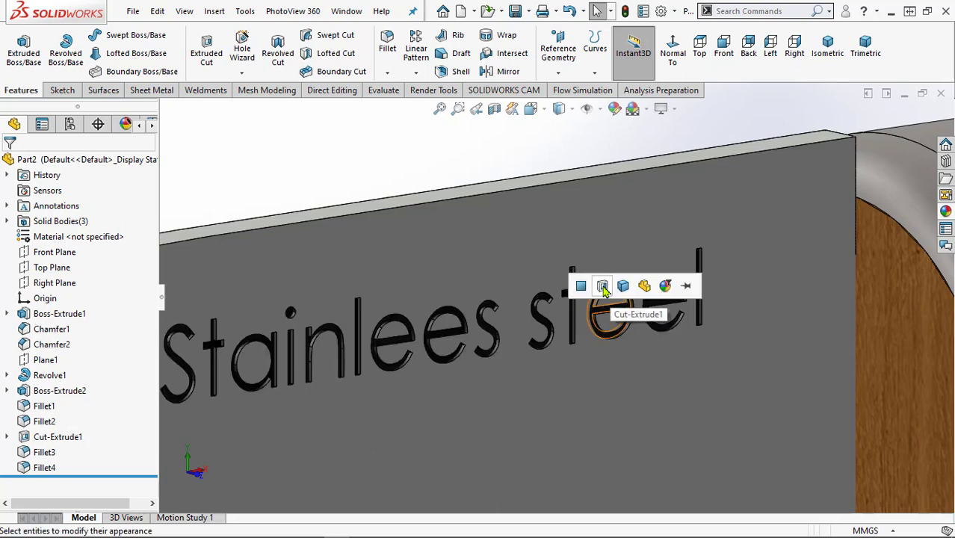
pyautogui.click(603, 290)
# Set the scene behind the knife to Plain White
pyautogui.scroll(10, 551, 293)
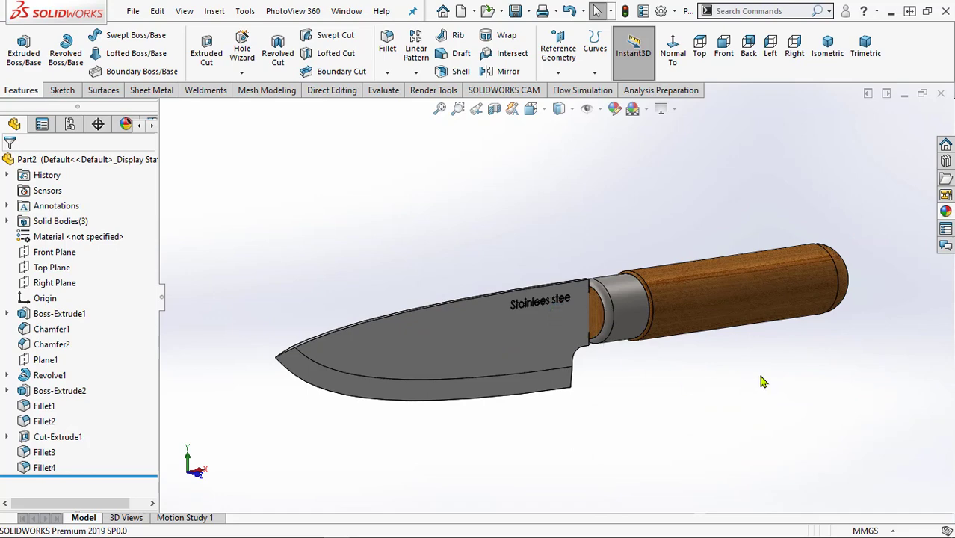
pyautogui.scroll(-2, 762, 381)
pyautogui.scroll(2, 762, 382)
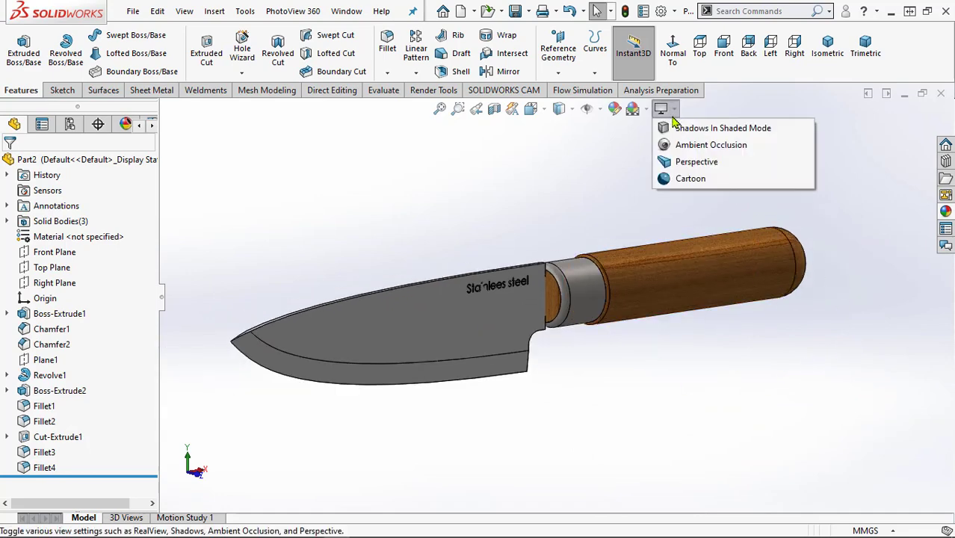
pyautogui.click(647, 109)
pyautogui.click(669, 145)
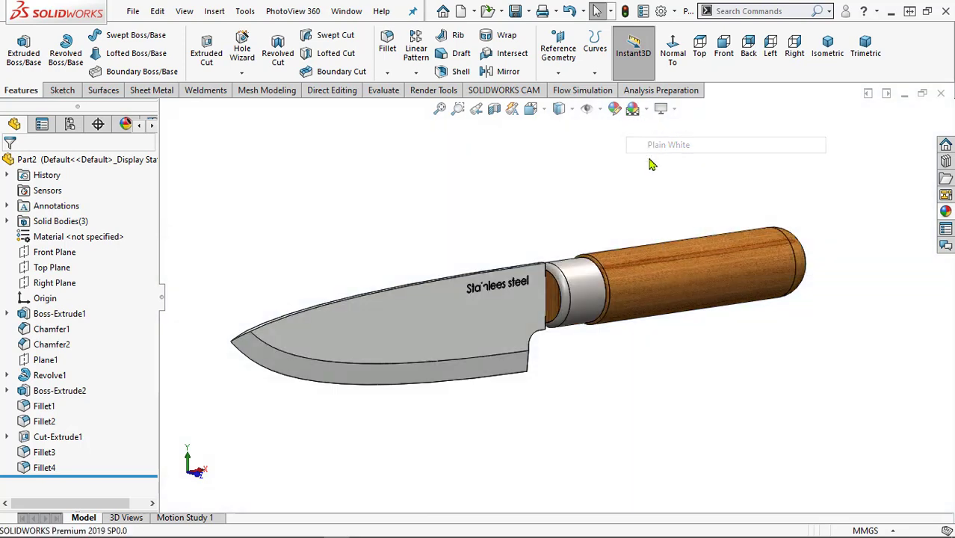
# Change the display style of the knife to shaded without edge lines
pyautogui.scroll(-2, 577, 377)
pyautogui.moveTo(577, 377)
pyautogui.mouseDown(button='middle')
pyautogui.moveTo(529, 298)
pyautogui.moveTo(449, 280)
pyautogui.moveTo(372, 330)
pyautogui.moveTo(375, 356)
pyautogui.moveTo(423, 395)
pyautogui.moveTo(490, 384)
pyautogui.moveTo(577, 390)
pyautogui.mouseUp(button='middle')
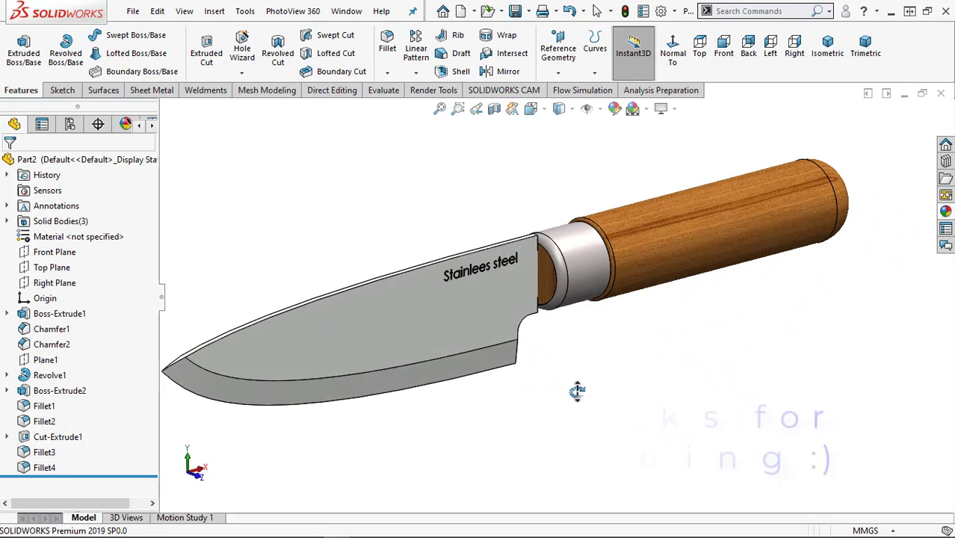
pyautogui.click(560, 110)
pyautogui.click(560, 148)
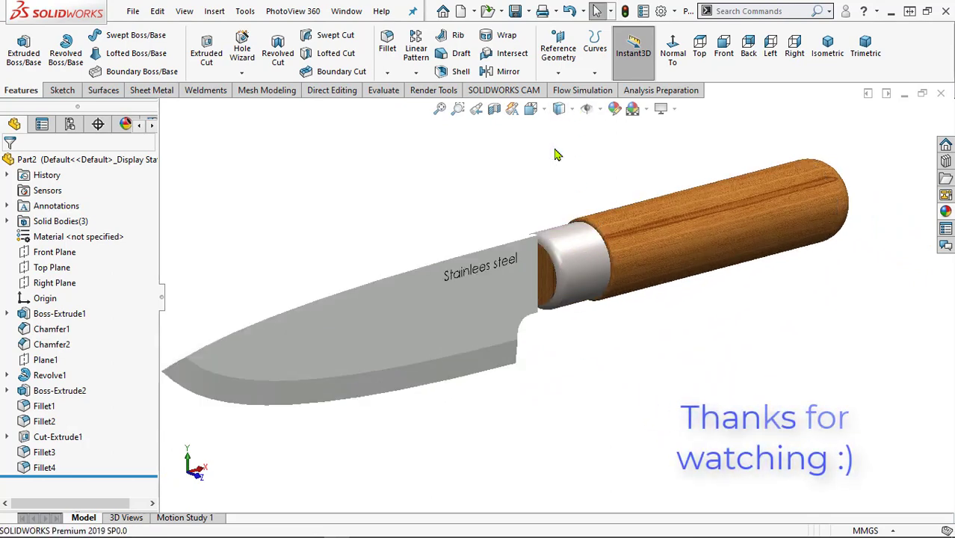
pyautogui.moveTo(569, 407)
pyautogui.mouseDown(button='middle')
pyautogui.moveTo(529, 340)
pyautogui.moveTo(550, 375)
pyautogui.moveTo(580, 393)
pyautogui.mouseUp(button='middle')
pyautogui.moveTo(601, 399); pyautogui.dragTo(796, 370, button='middle')
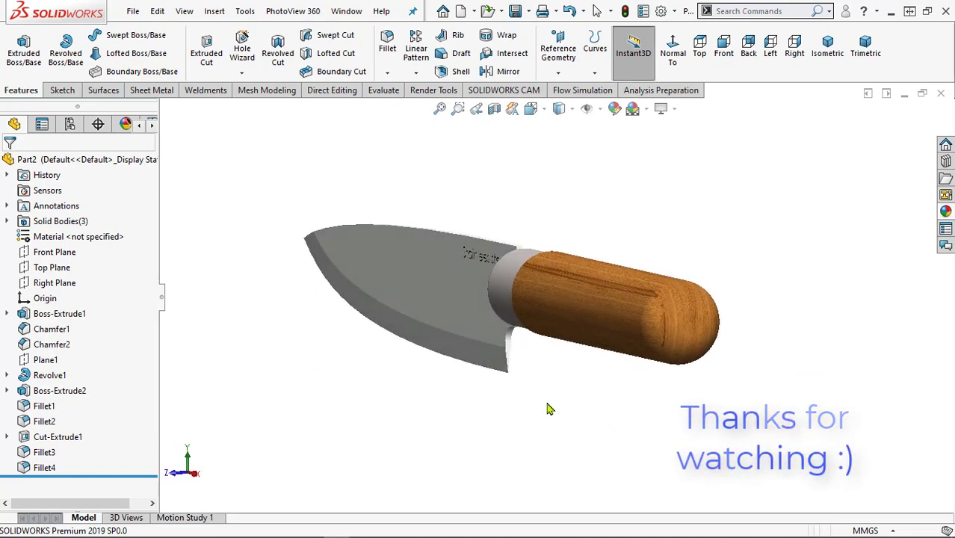
pyautogui.moveTo(569, 409); pyautogui.dragTo(677, 417, button='middle')
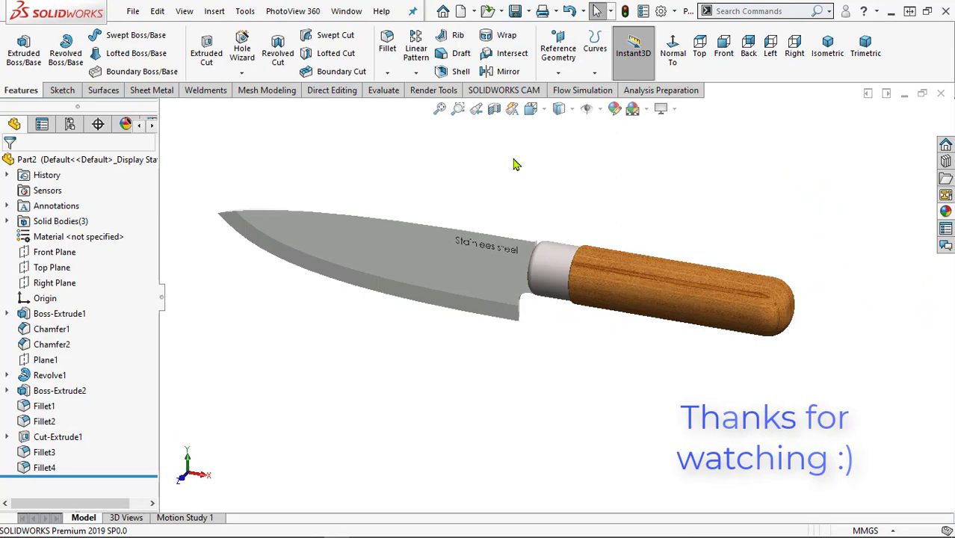
pyautogui.scroll(-2, 508, 158)
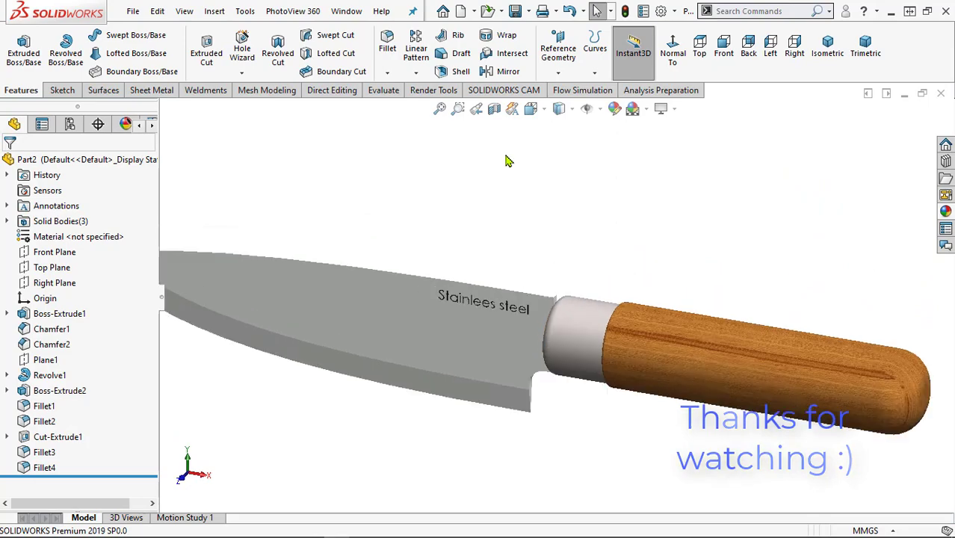
pyautogui.scroll(1, 503, 171)
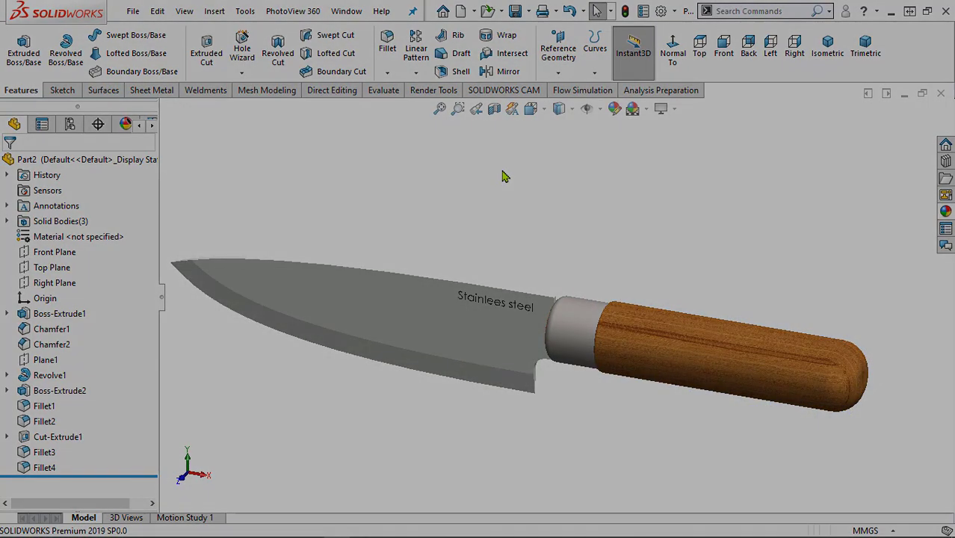